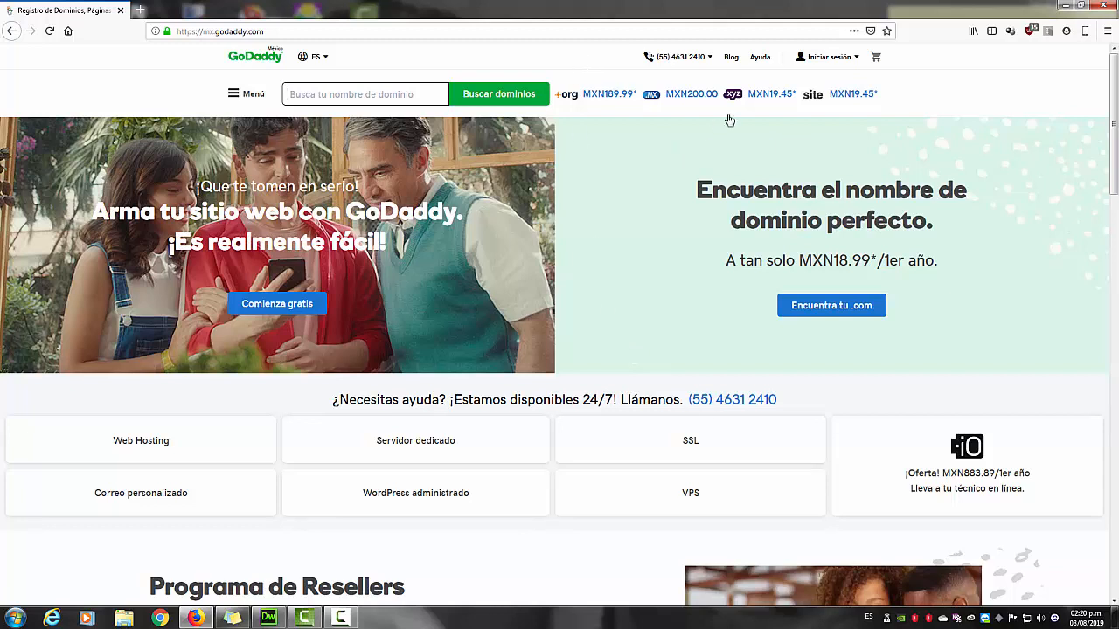
Sign in to GoDaddy with the account username and password to reach My Products.
{"action": "left_click", "coordinate": [836, 61]}
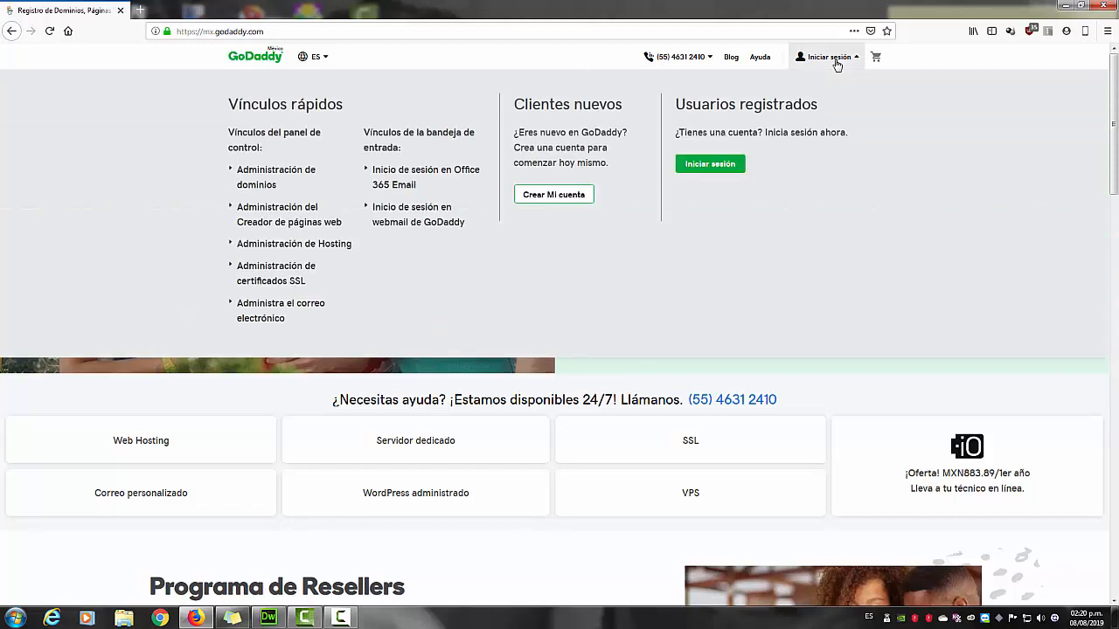
{"action": "left_click", "coordinate": [719, 171]}
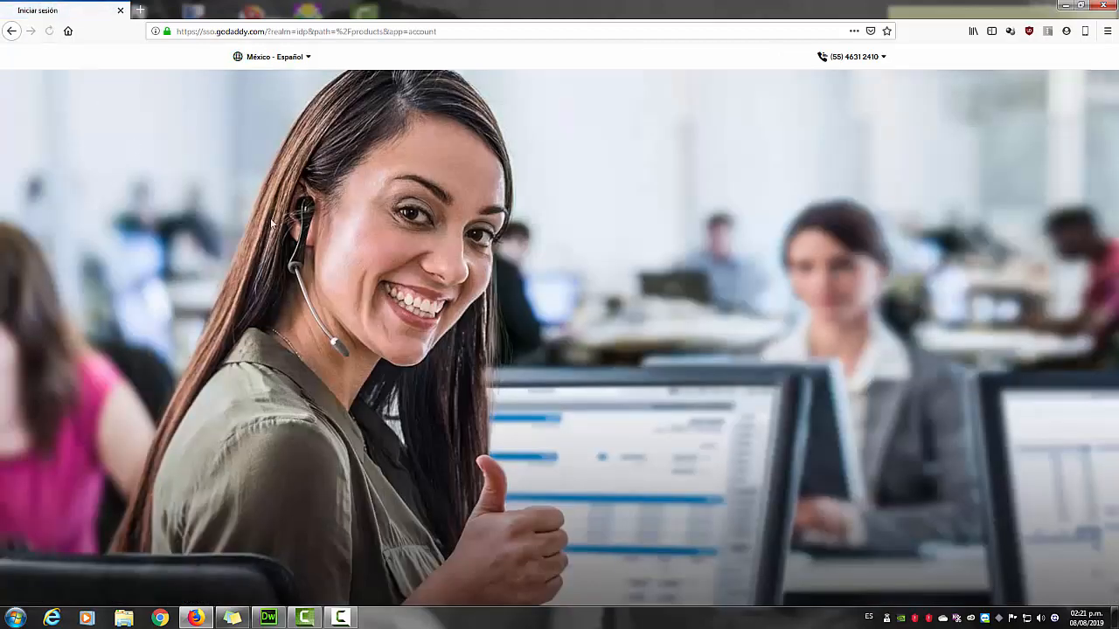
{"action": "left_click", "coordinate": [614, 251]}
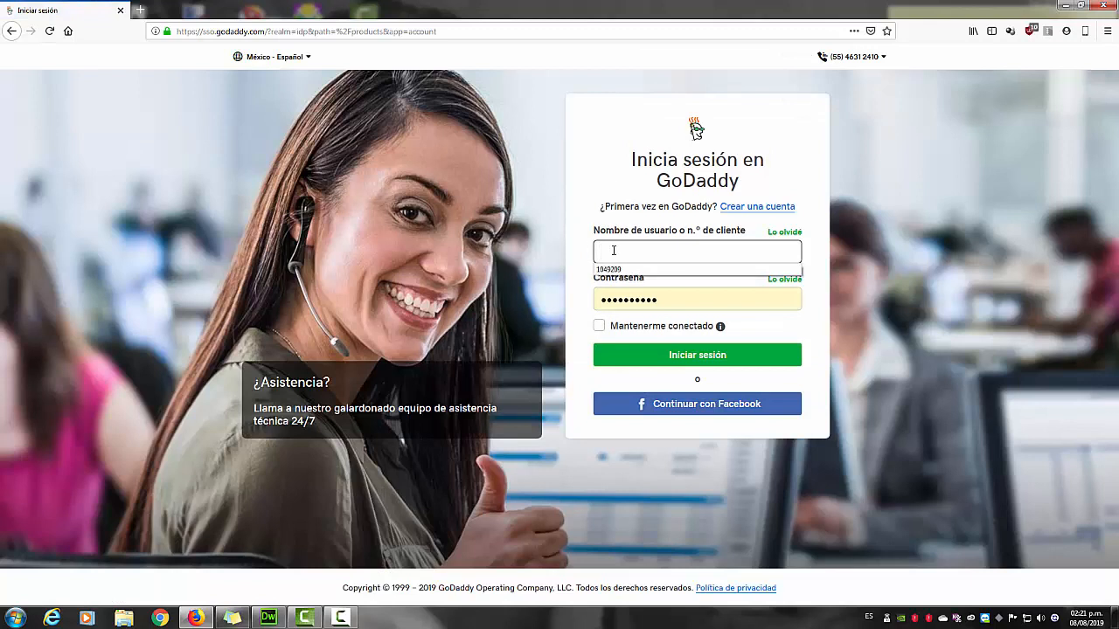
{"action": "type", "text": "gelamcfly"}
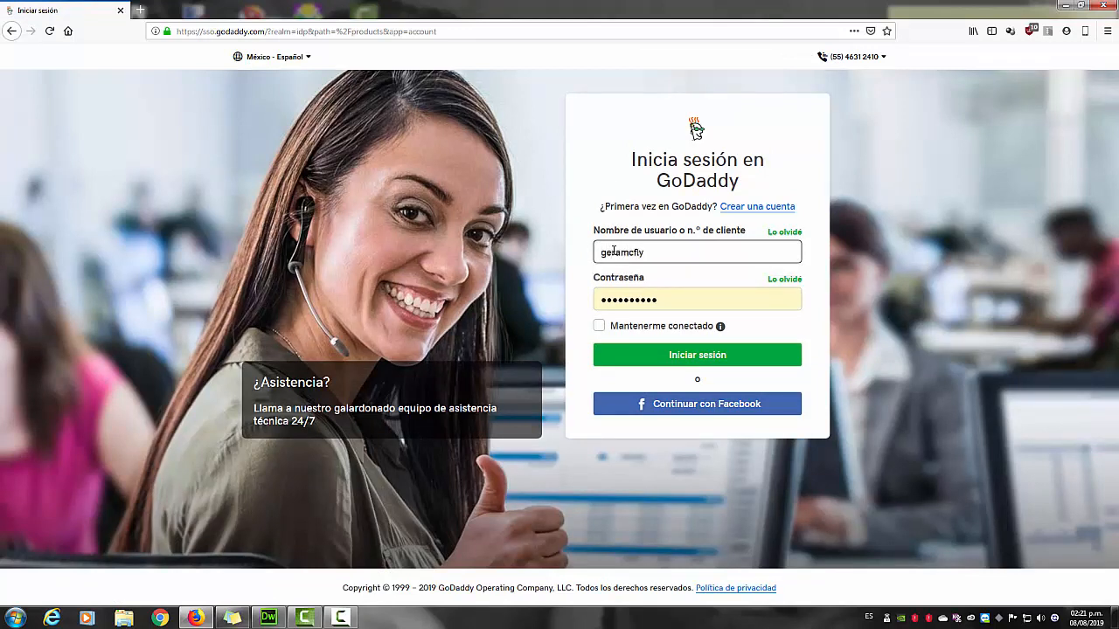
{"action": "key", "text": "Tab"}
{"action": "type", "text": "•••••"}
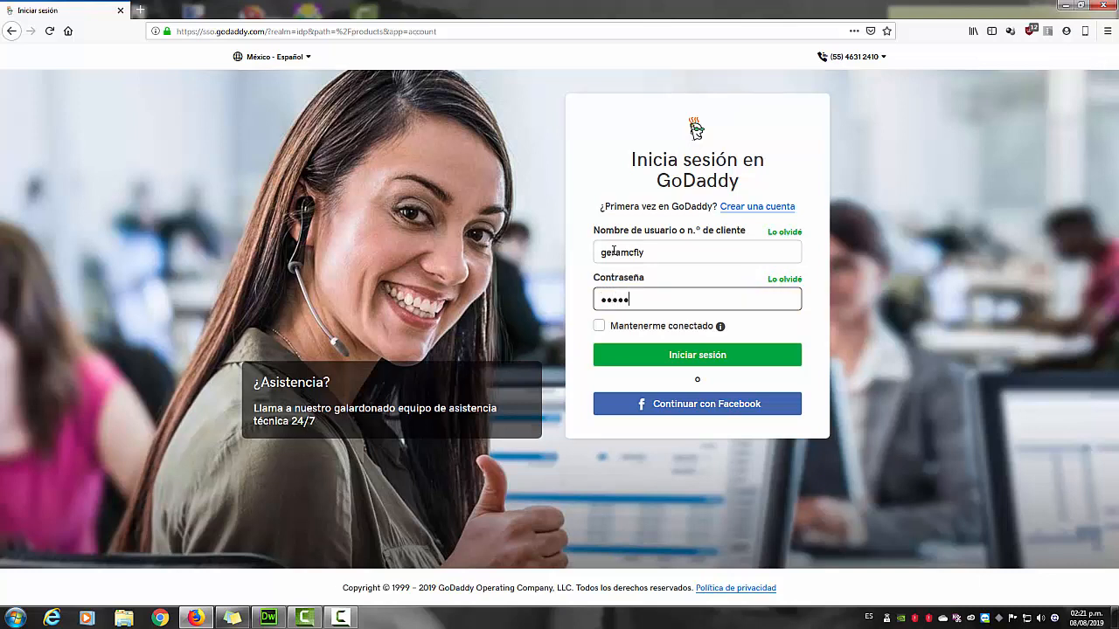
{"action": "type", "text": "•••••"}
{"action": "left_click", "coordinate": [699, 354]}
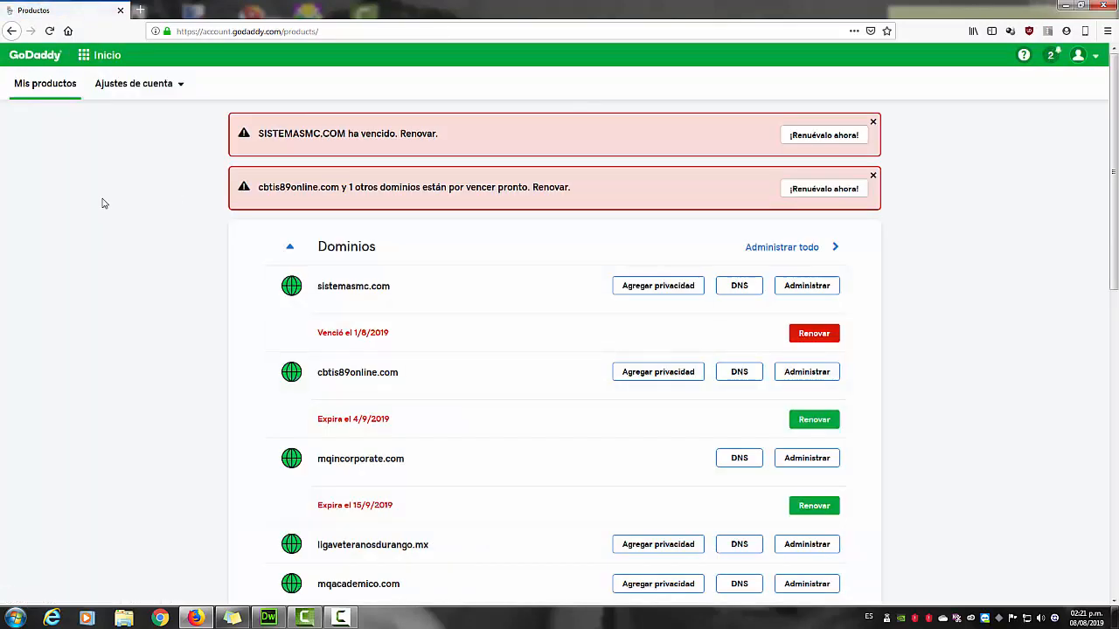
Collapse Dominios, expand Web Hosting and manage the mqincorporate.com Ultimate Linux Hosting plan.
{"action": "left_click", "coordinate": [289, 248]}
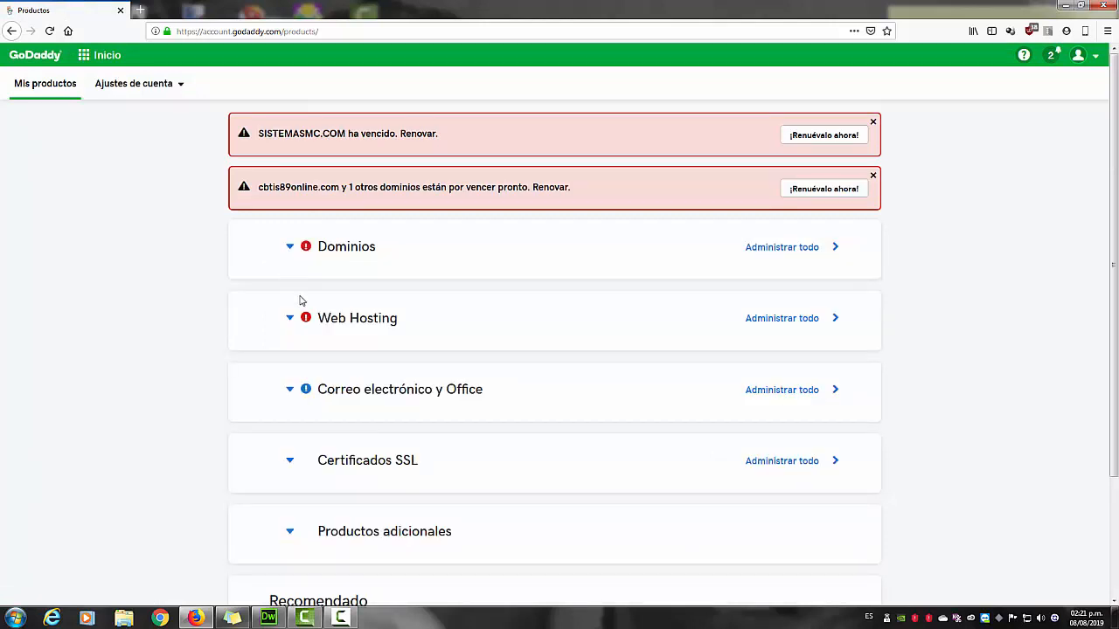
{"action": "left_click", "coordinate": [336, 325]}
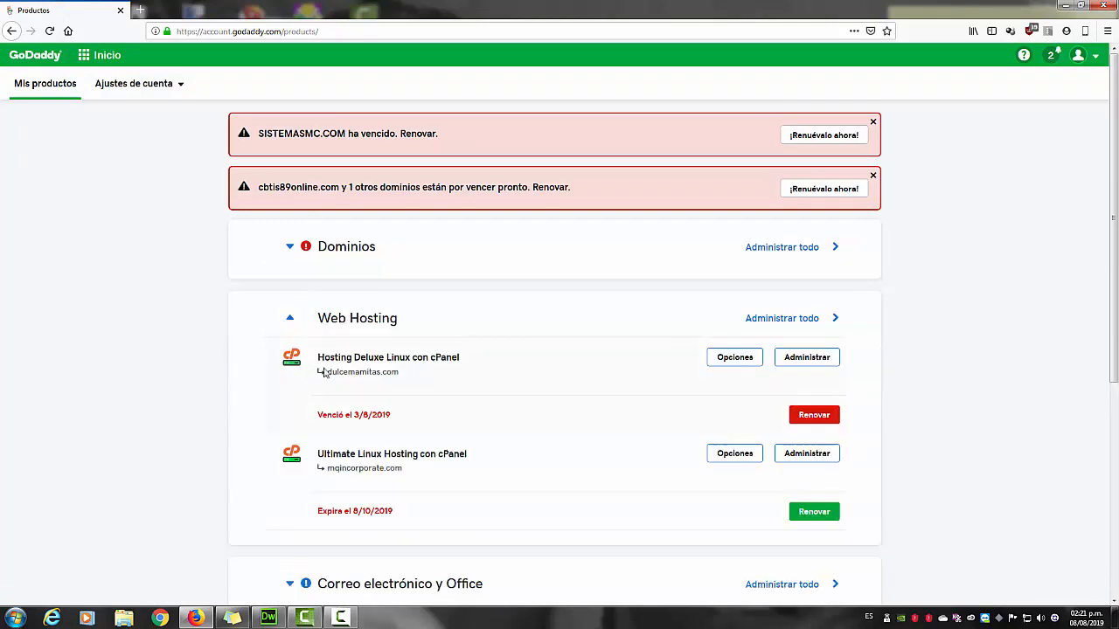
{"action": "scroll", "coordinate": [340, 453], "scroll_direction": "down", "scroll_amount": 3}
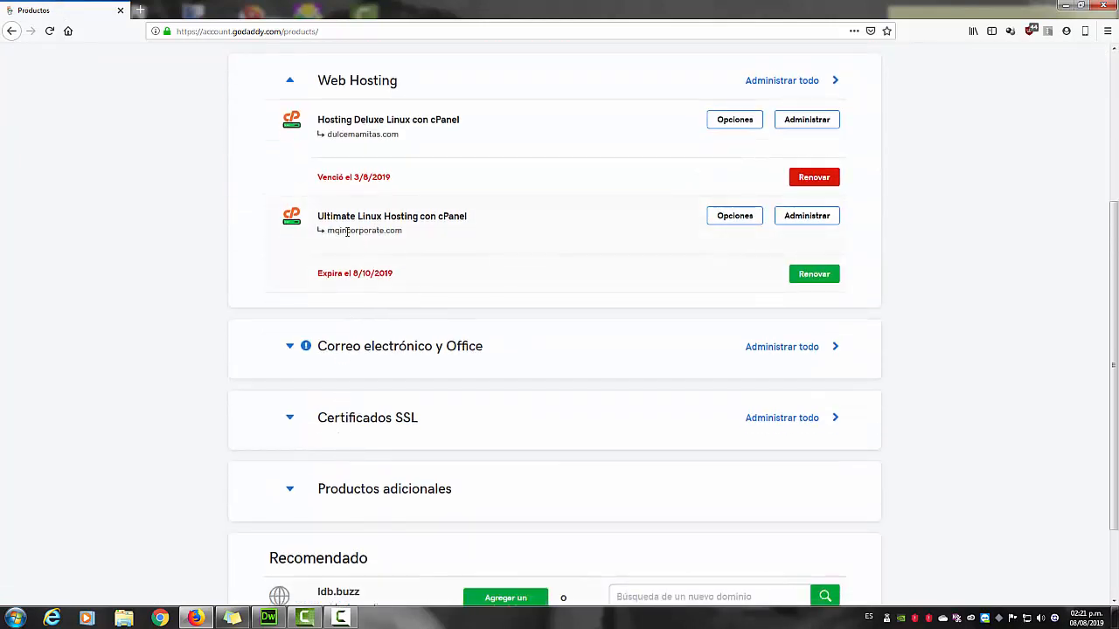
{"action": "left_click", "coordinate": [812, 218]}
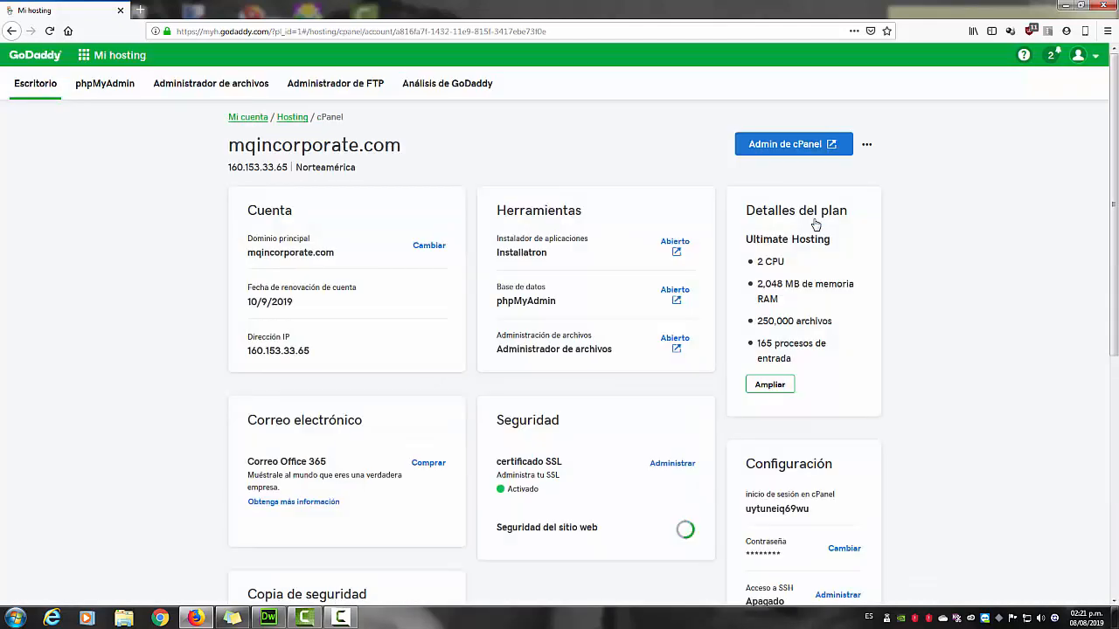
Open Admin de cPanel for mqincorporate.com in a new tab and select its address.
{"action": "left_click", "coordinate": [786, 153]}
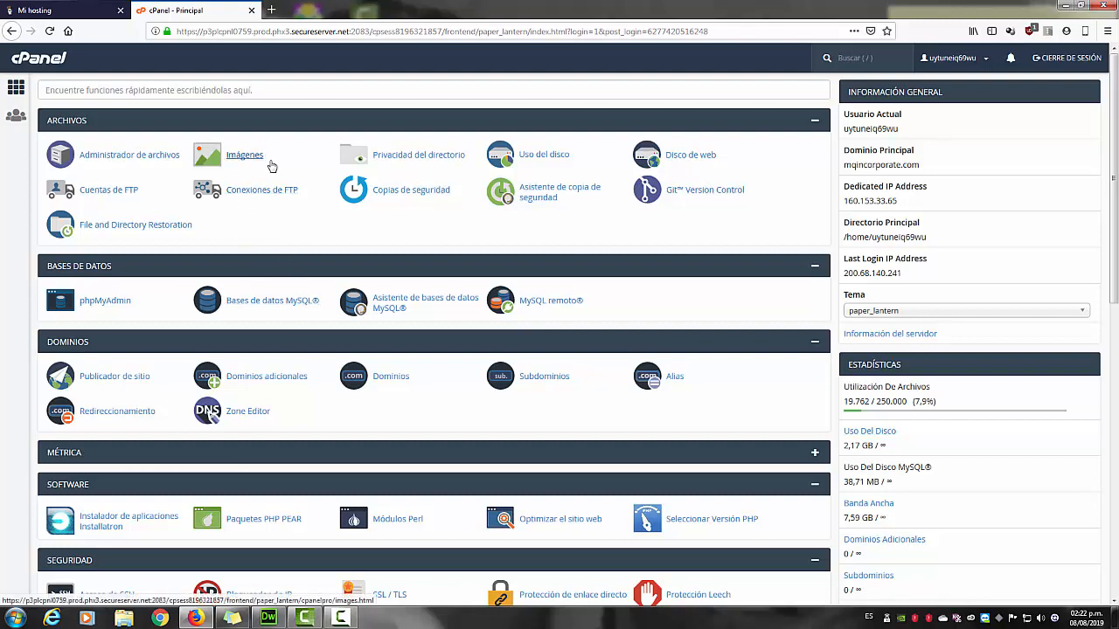
{"action": "left_click", "coordinate": [314, 32]}
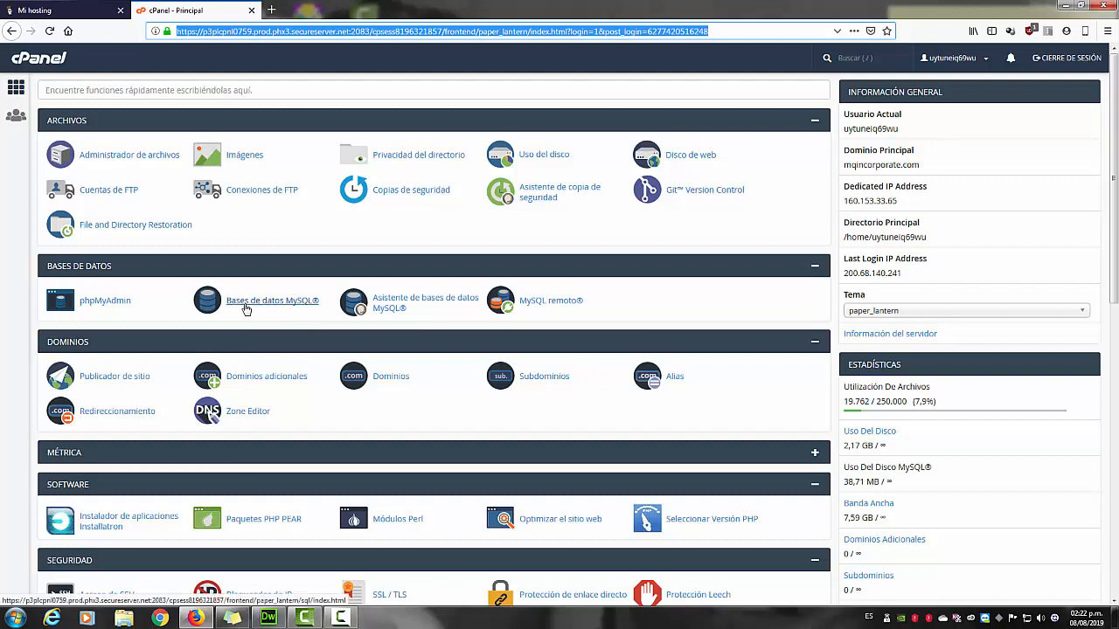
Create a new MySQL database named BDEjemplo2 under Bases de datos MySQL.
{"action": "left_click", "coordinate": [257, 305]}
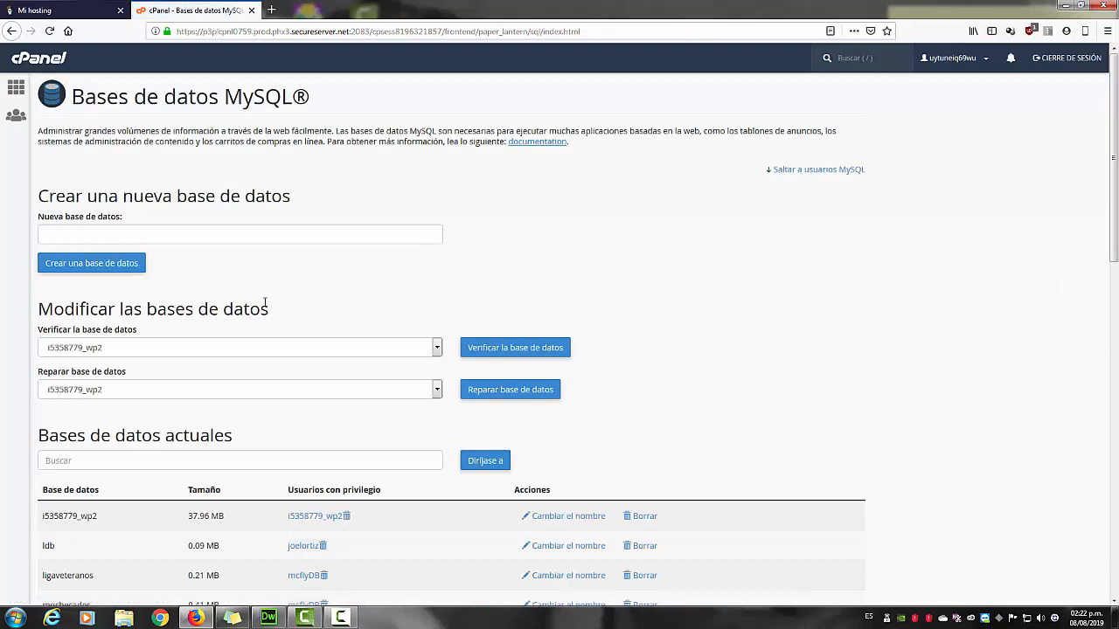
{"action": "left_click", "coordinate": [98, 228]}
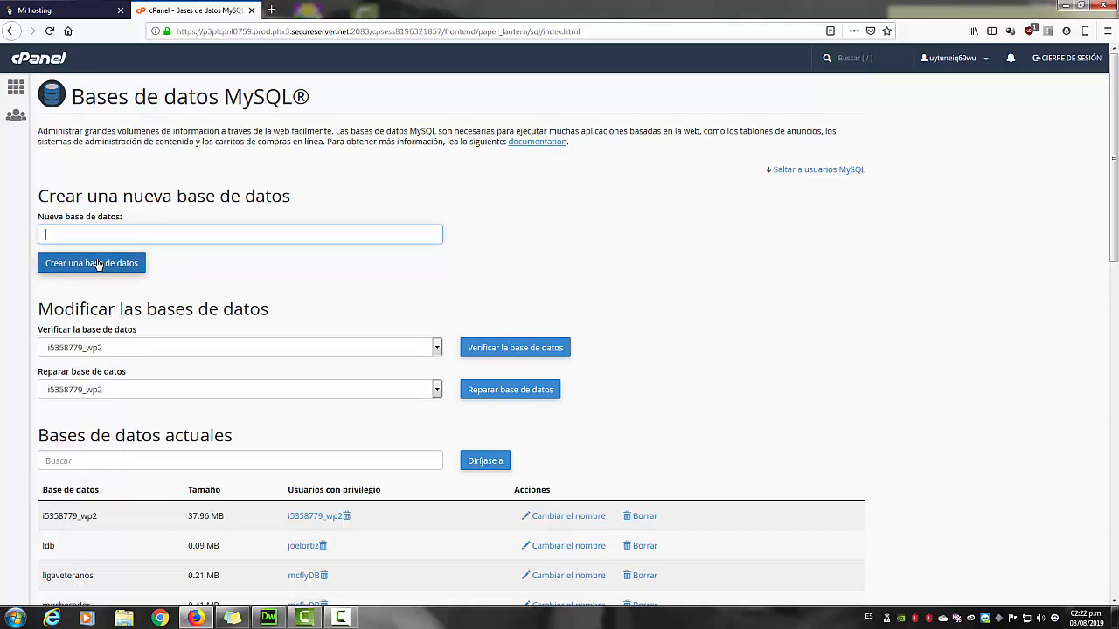
{"action": "scroll", "coordinate": [153, 297], "scroll_direction": "down", "scroll_amount": 3}
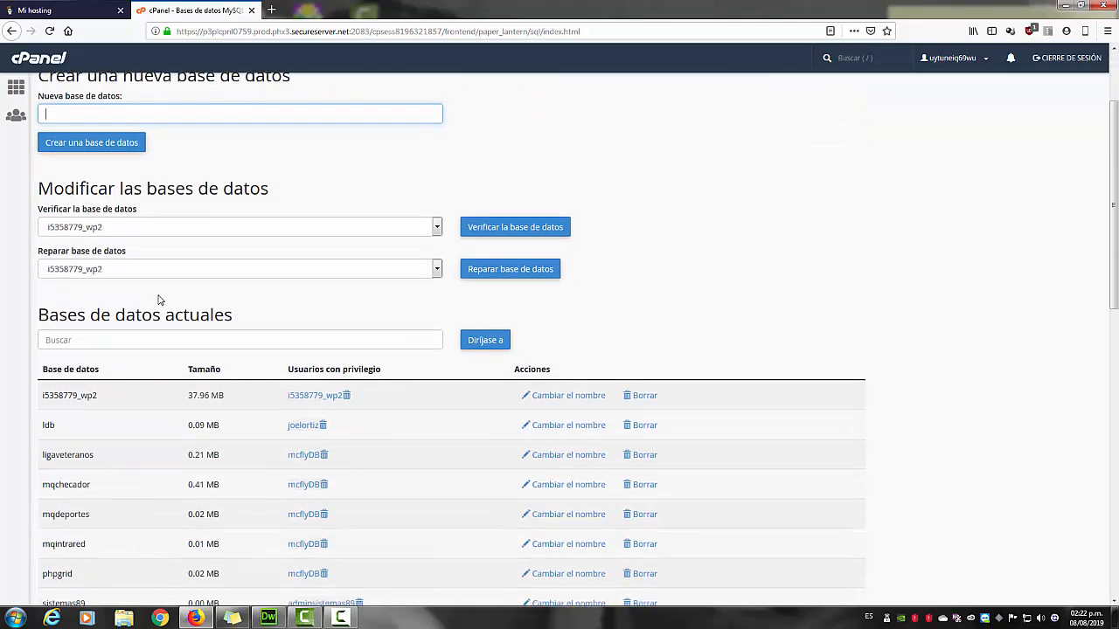
{"action": "scroll", "coordinate": [159, 300], "scroll_direction": "down", "scroll_amount": 3}
{"action": "scroll", "coordinate": [97, 317], "scroll_direction": "down", "scroll_amount": 5}
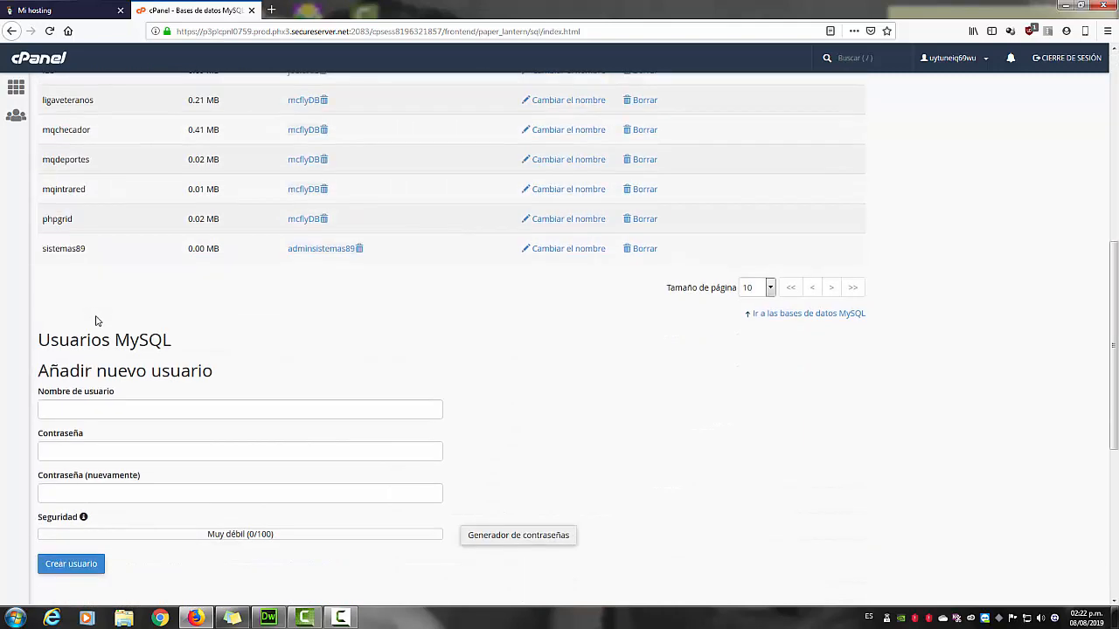
{"action": "scroll", "coordinate": [97, 321], "scroll_direction": "up", "scroll_amount": 4}
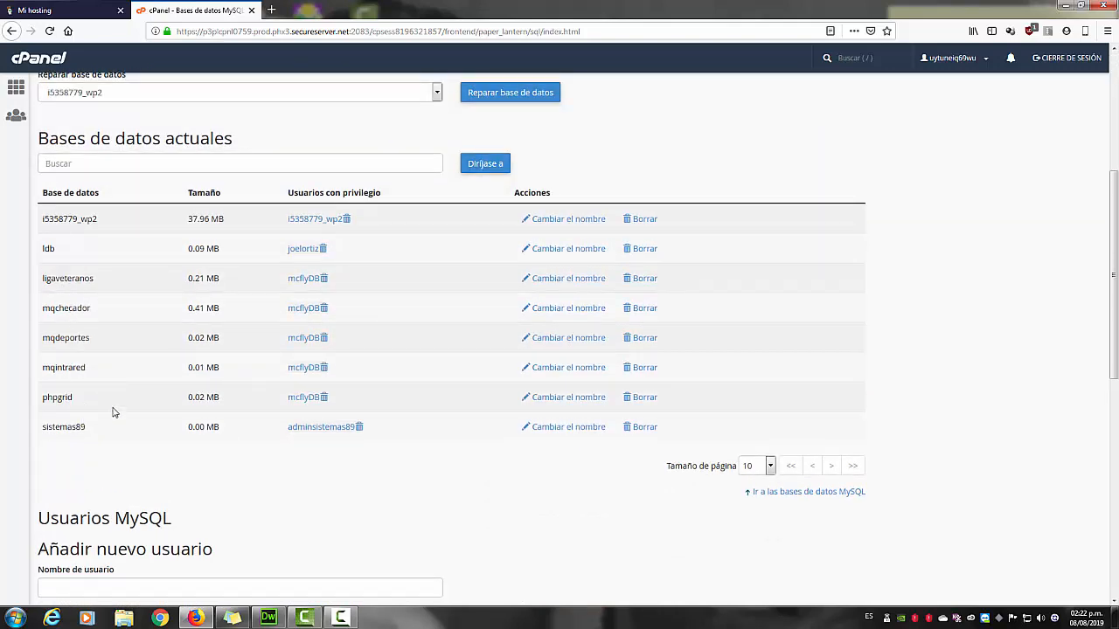
{"action": "scroll", "coordinate": [112, 409], "scroll_direction": "up", "scroll_amount": 7}
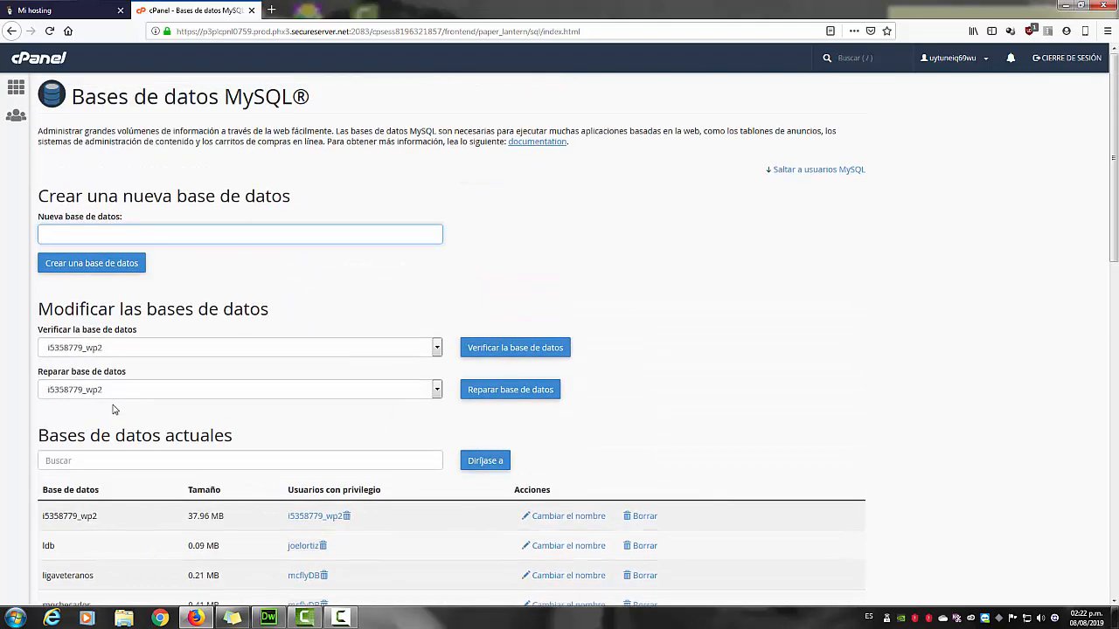
{"action": "left_click", "coordinate": [147, 234]}
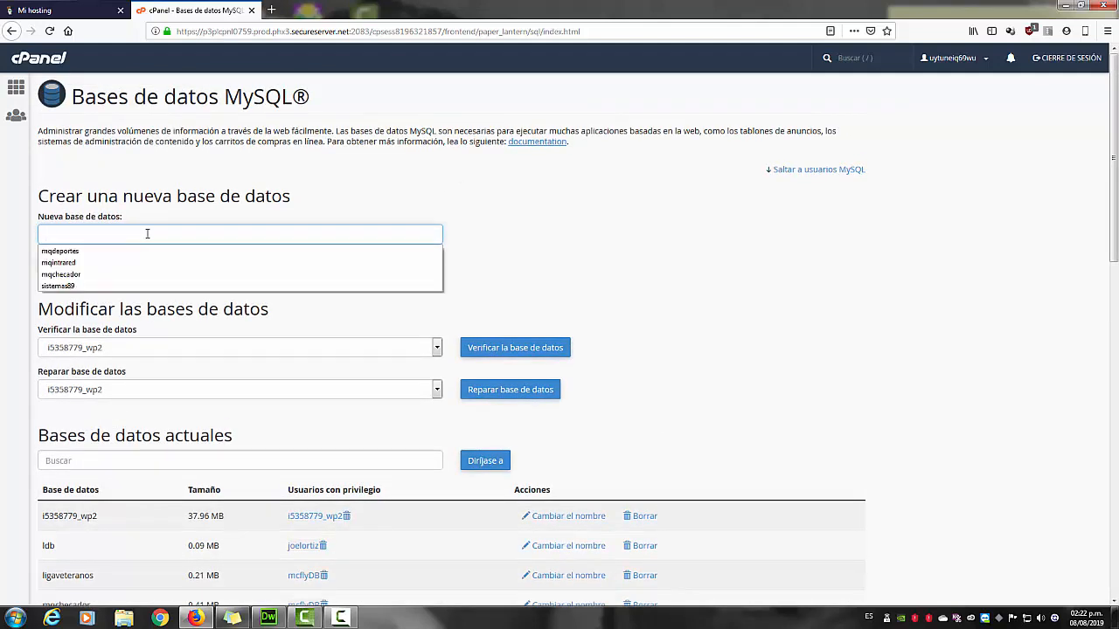
{"action": "type", "text": "BDEjemplo2"}
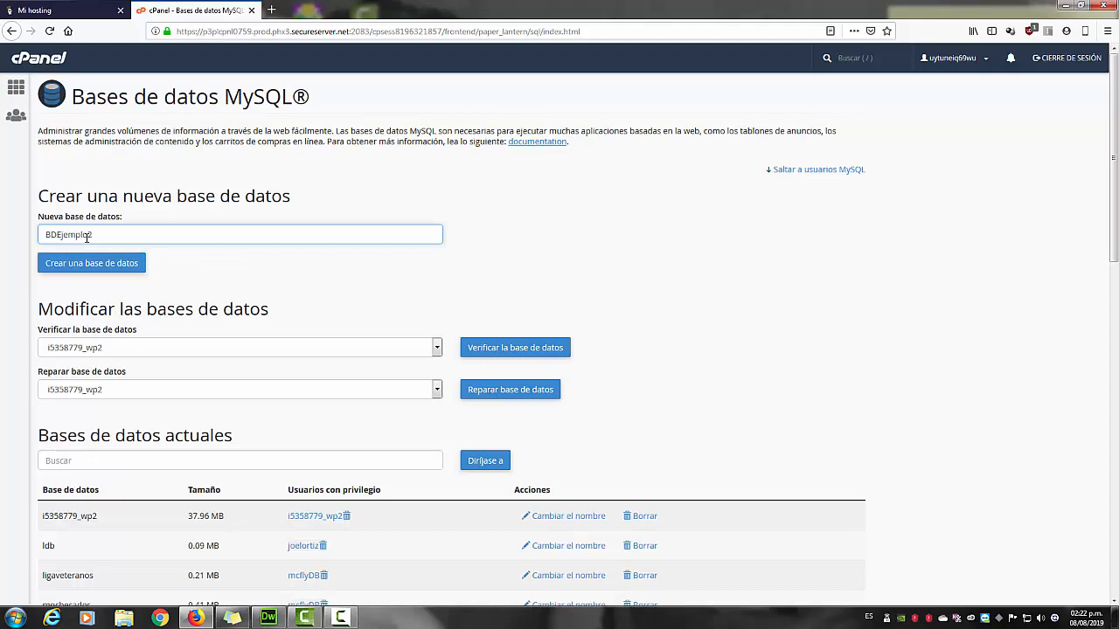
{"action": "left_click", "coordinate": [94, 263]}
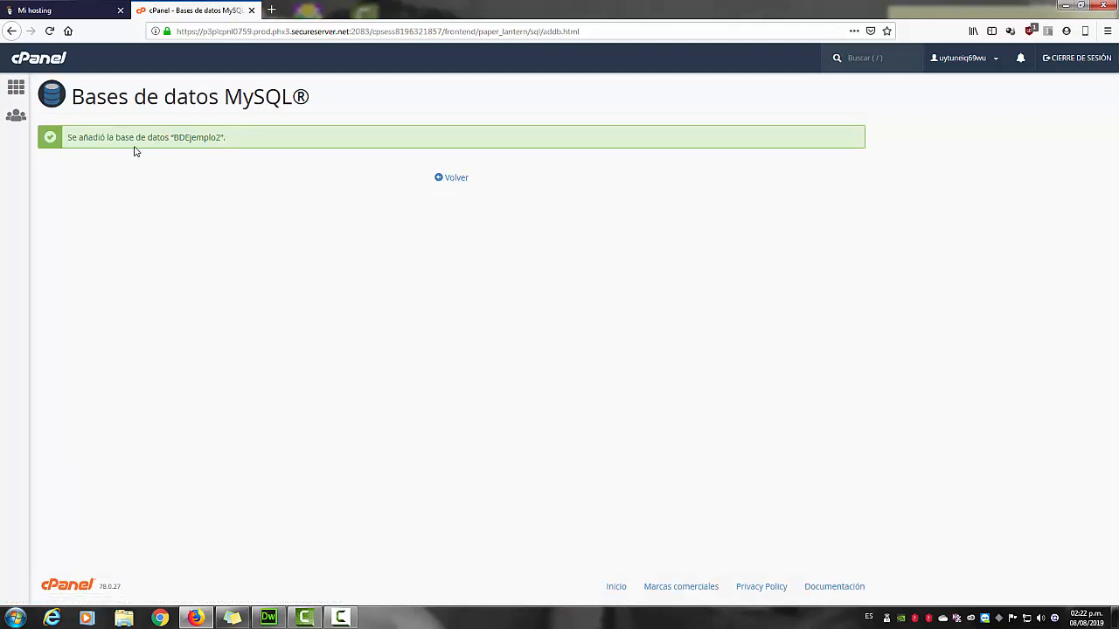
Return to MySQL databases, confirm BDEjemplo2 is listed, and scroll to Añadir nuevo usuario.
{"action": "left_click", "coordinate": [453, 178]}
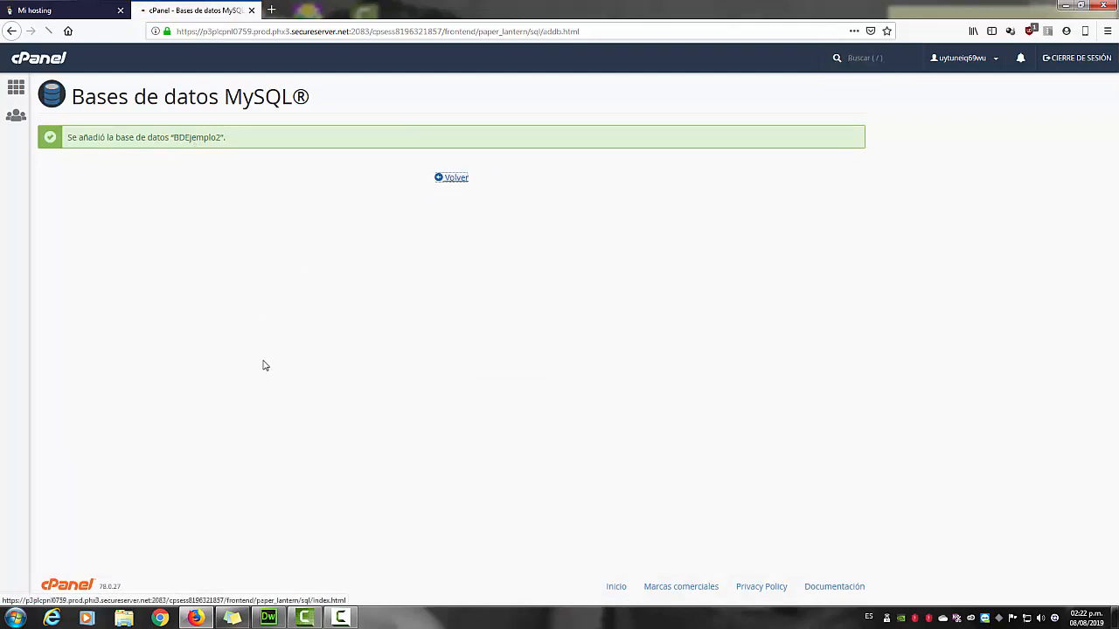
{"action": "scroll", "coordinate": [193, 370], "scroll_direction": "down", "scroll_amount": 3}
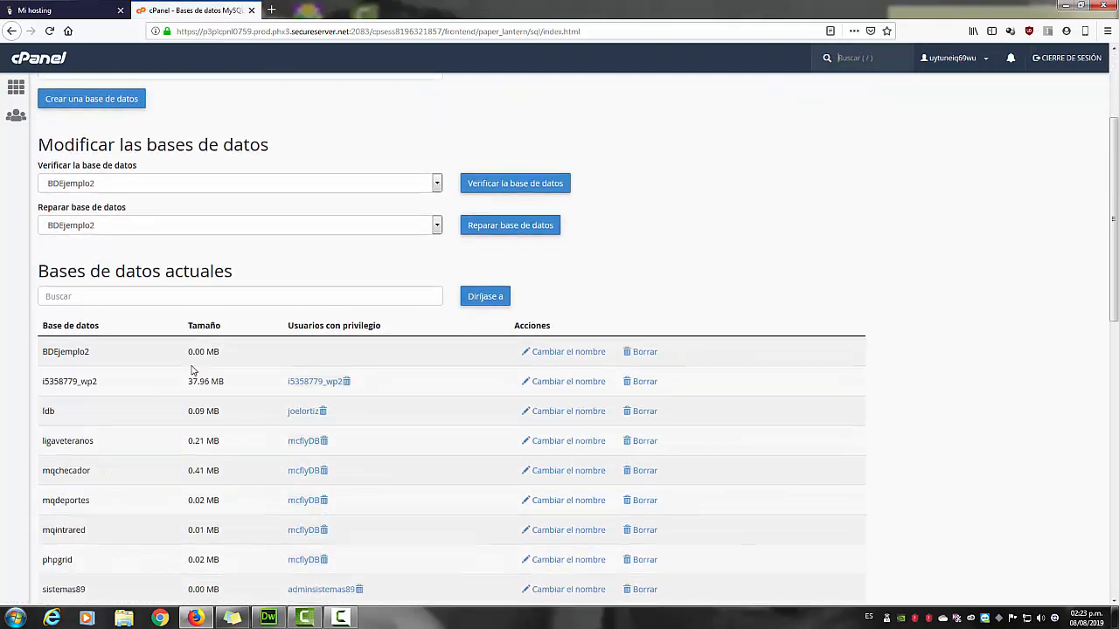
{"action": "scroll", "coordinate": [62, 489], "scroll_direction": "down", "scroll_amount": 3}
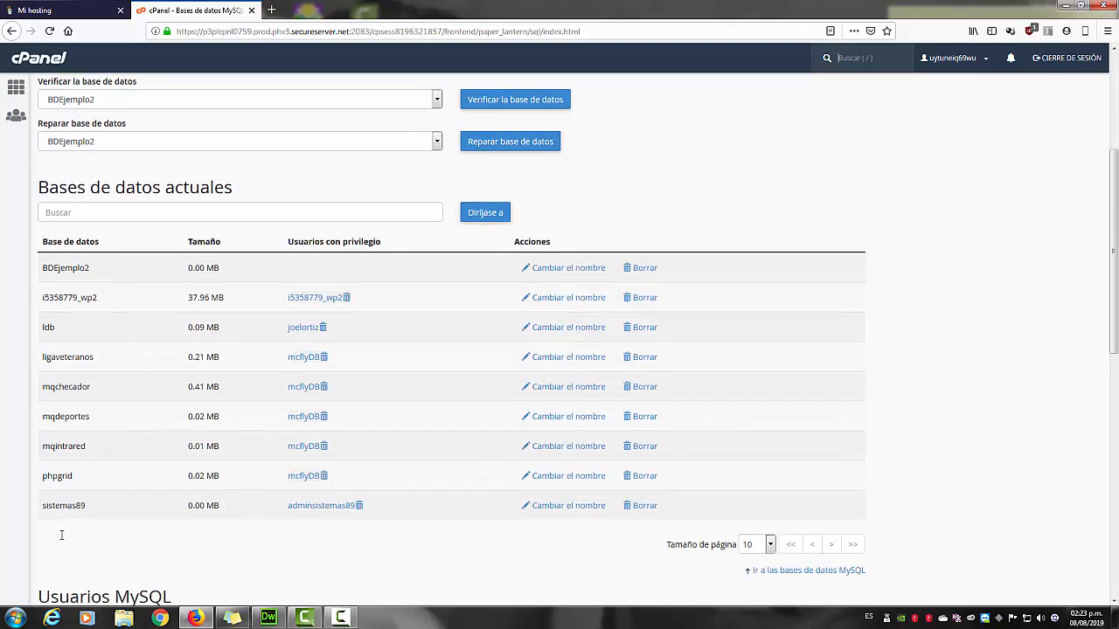
{"action": "scroll", "coordinate": [104, 366], "scroll_direction": "up", "scroll_amount": 3}
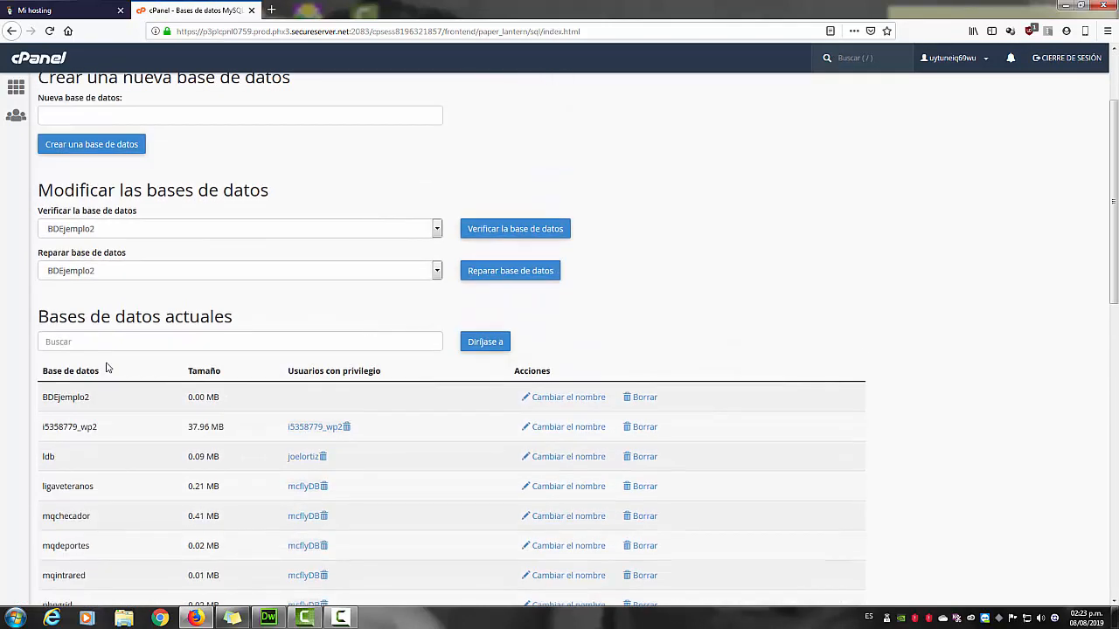
{"action": "left_click", "coordinate": [100, 230]}
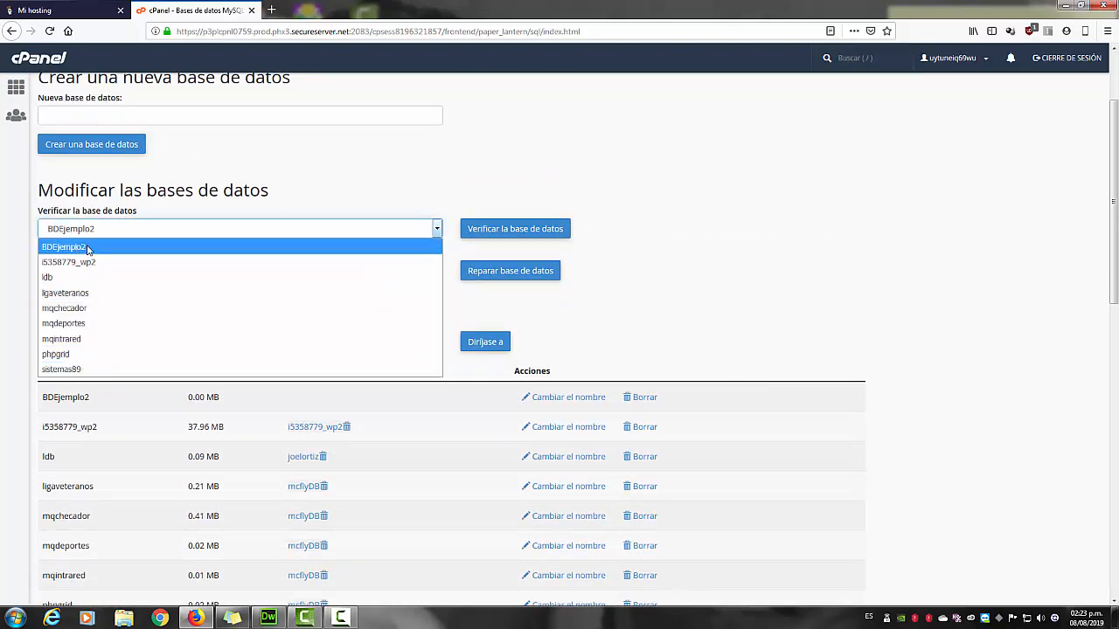
{"action": "left_click", "coordinate": [266, 183]}
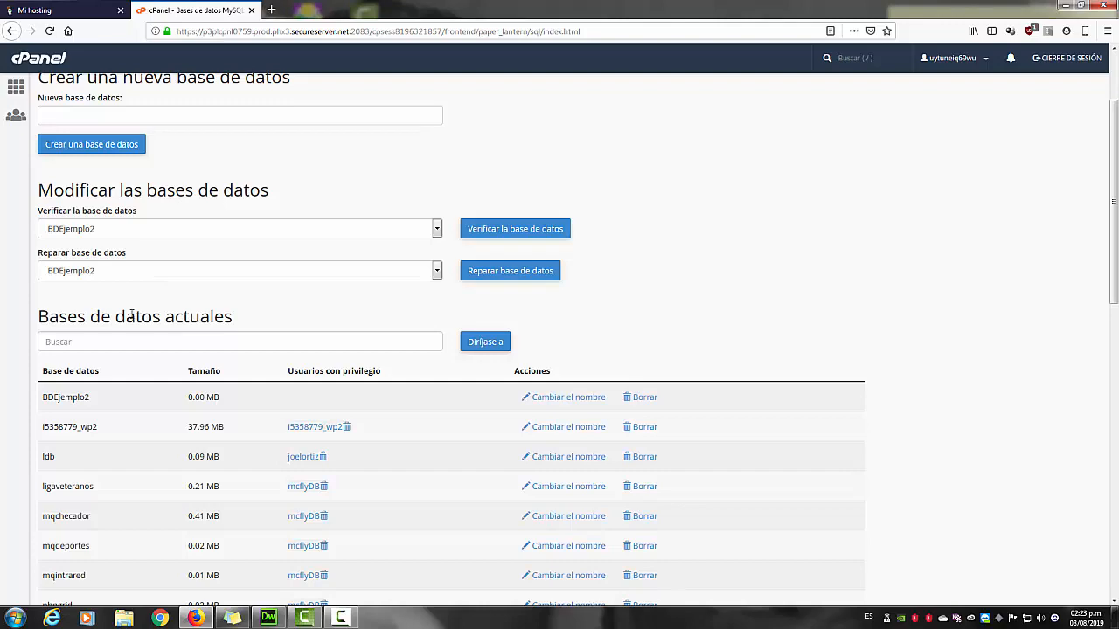
{"action": "scroll", "coordinate": [131, 317], "scroll_direction": "up", "scroll_amount": 1}
{"action": "scroll", "coordinate": [131, 315], "scroll_direction": "down", "scroll_amount": 8}
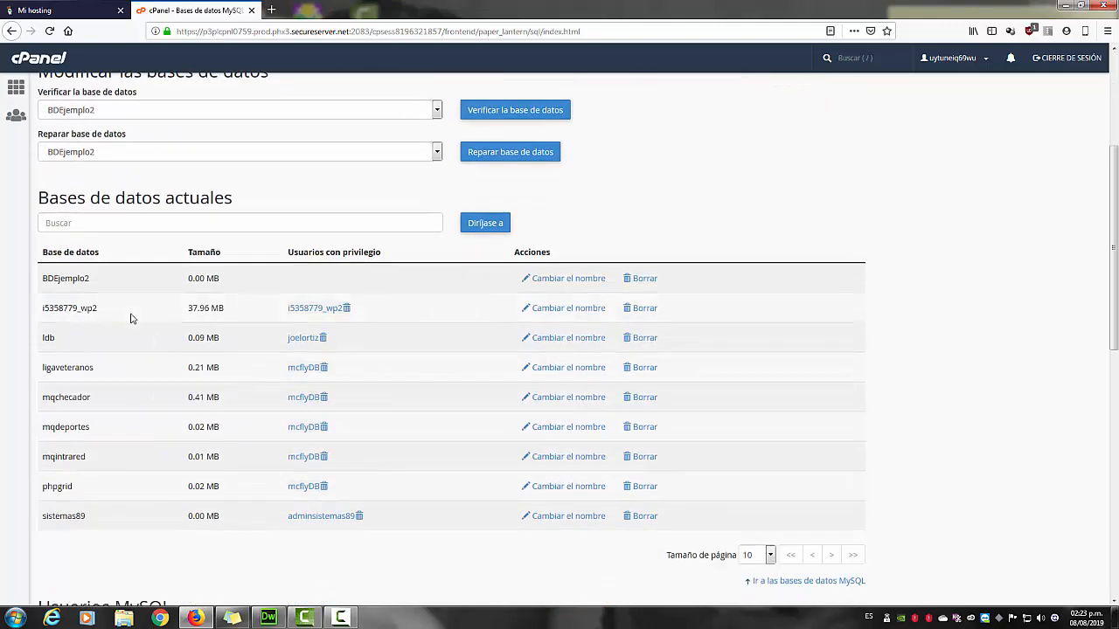
{"action": "scroll", "coordinate": [132, 314], "scroll_direction": "down", "scroll_amount": 3}
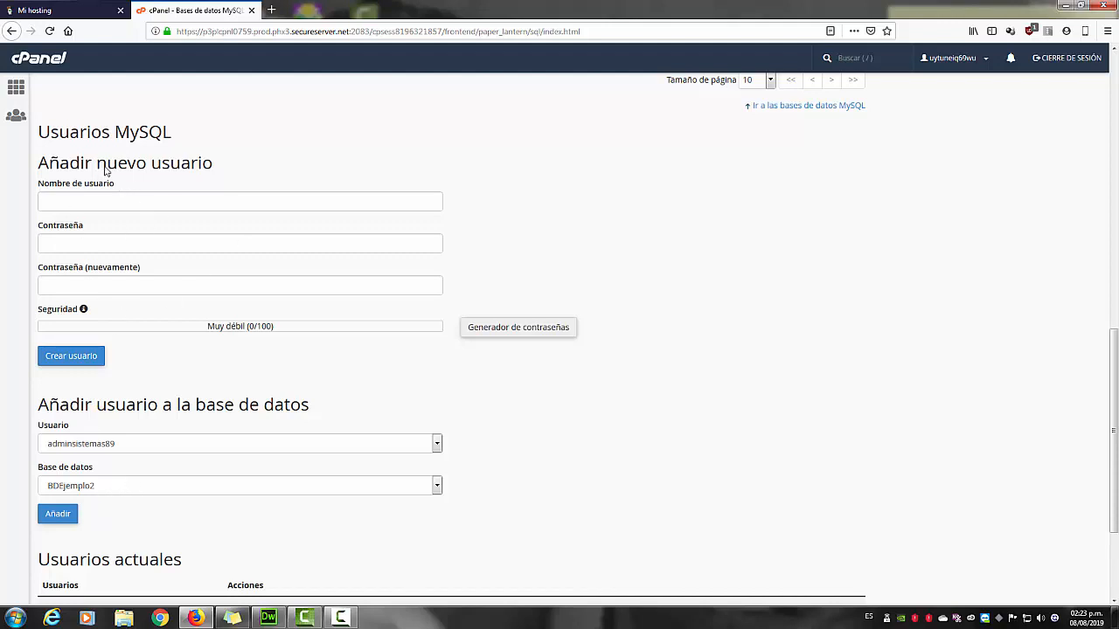
Create MySQL user 'usuarioadminejem' with its password entered twice, then go back.
{"action": "left_click", "coordinate": [91, 197]}
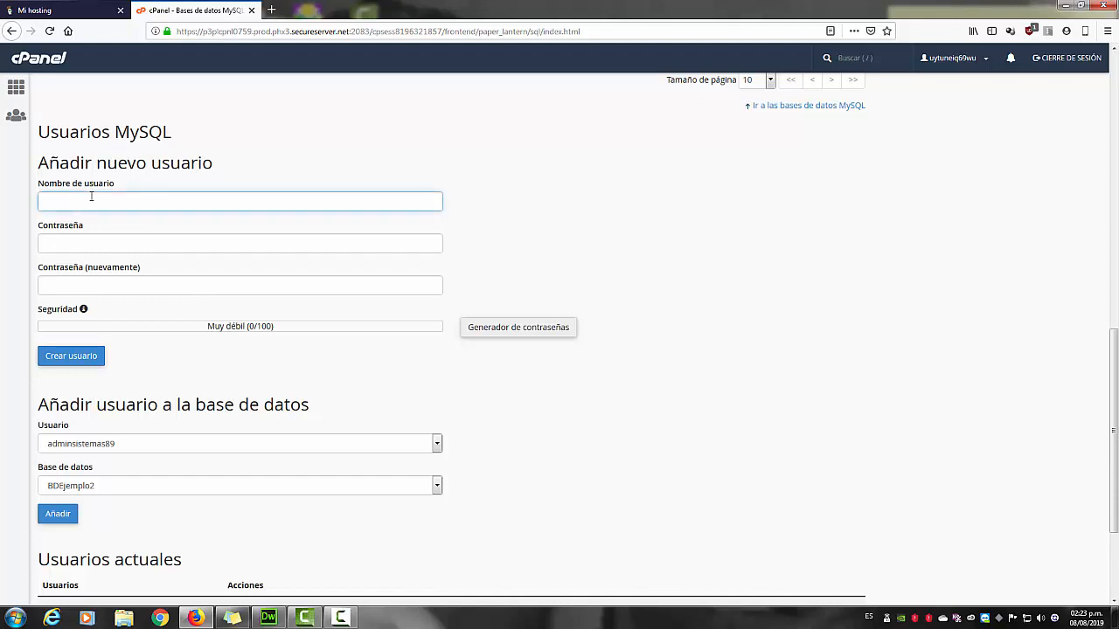
{"action": "type", "text": "usuarioadminejem"}
{"action": "key", "text": "Tab"}
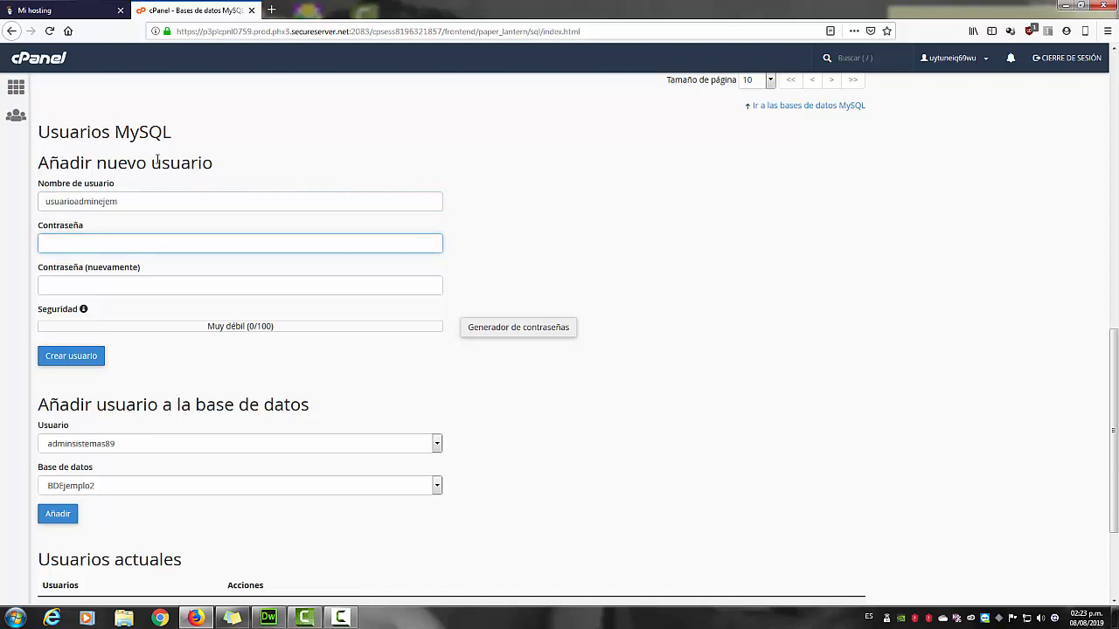
{"action": "type", "text": "*********"}
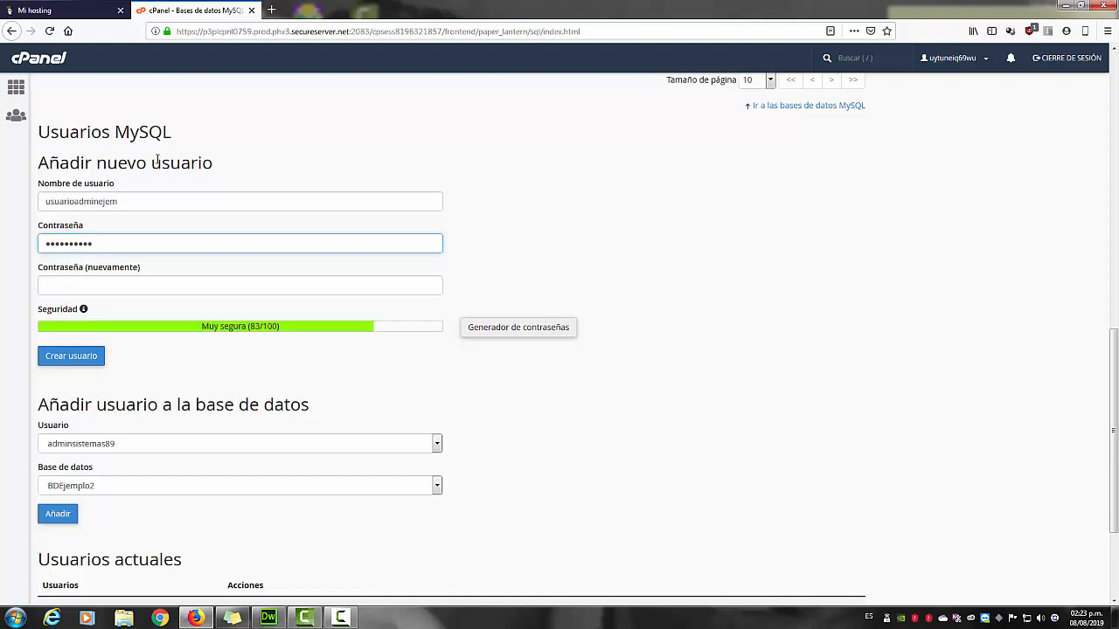
{"action": "key", "text": "Tab"}
{"action": "type", "text": "******"}
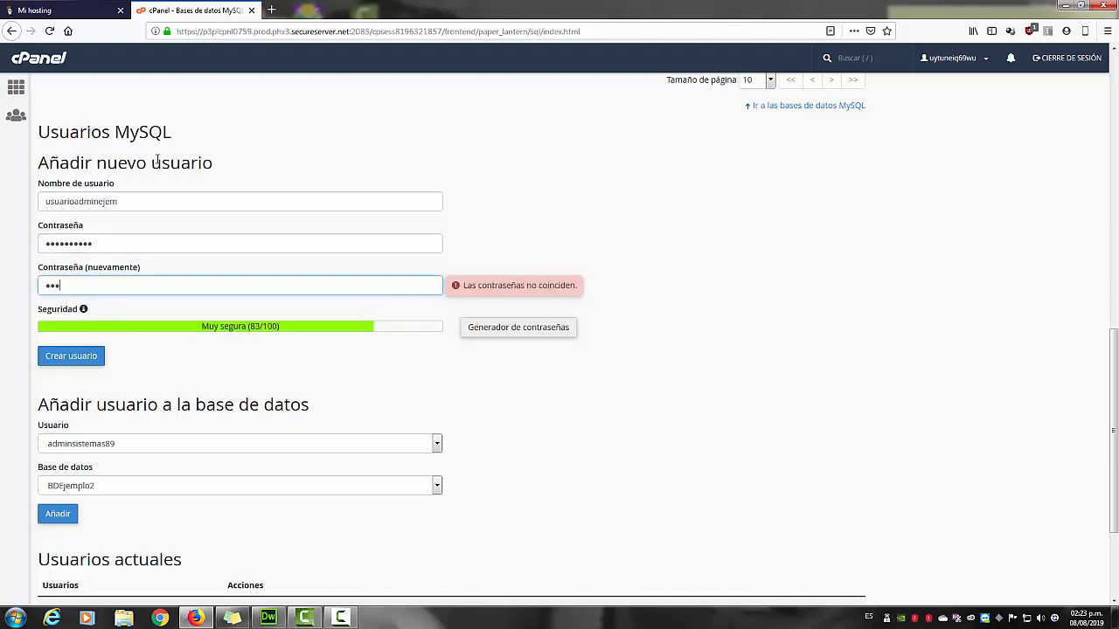
{"action": "type", "text": "****"}
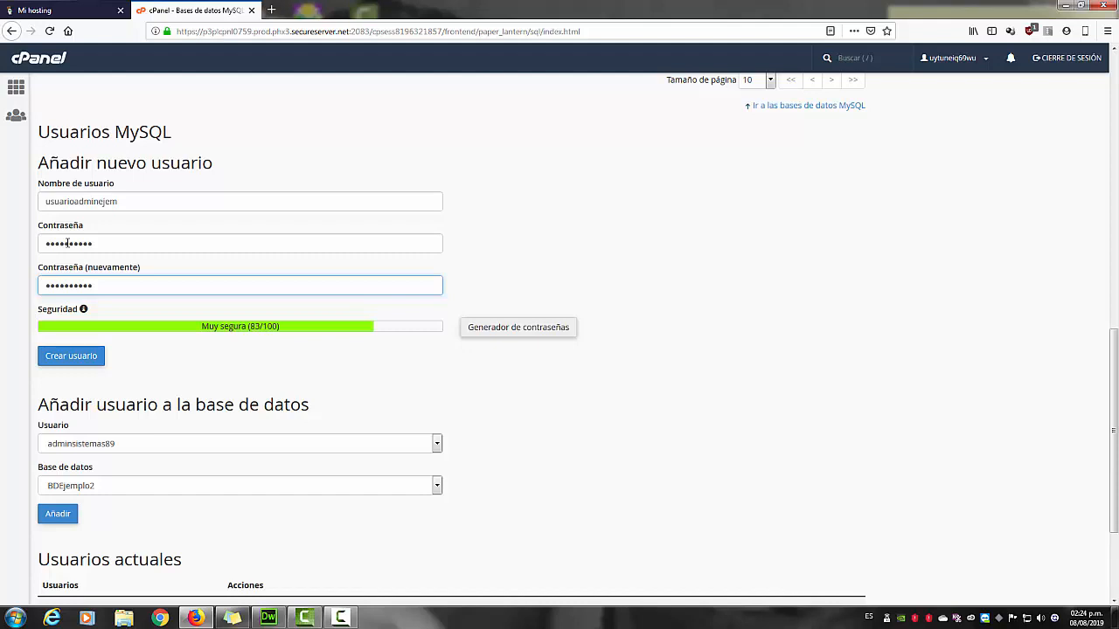
{"action": "left_click", "coordinate": [80, 358]}
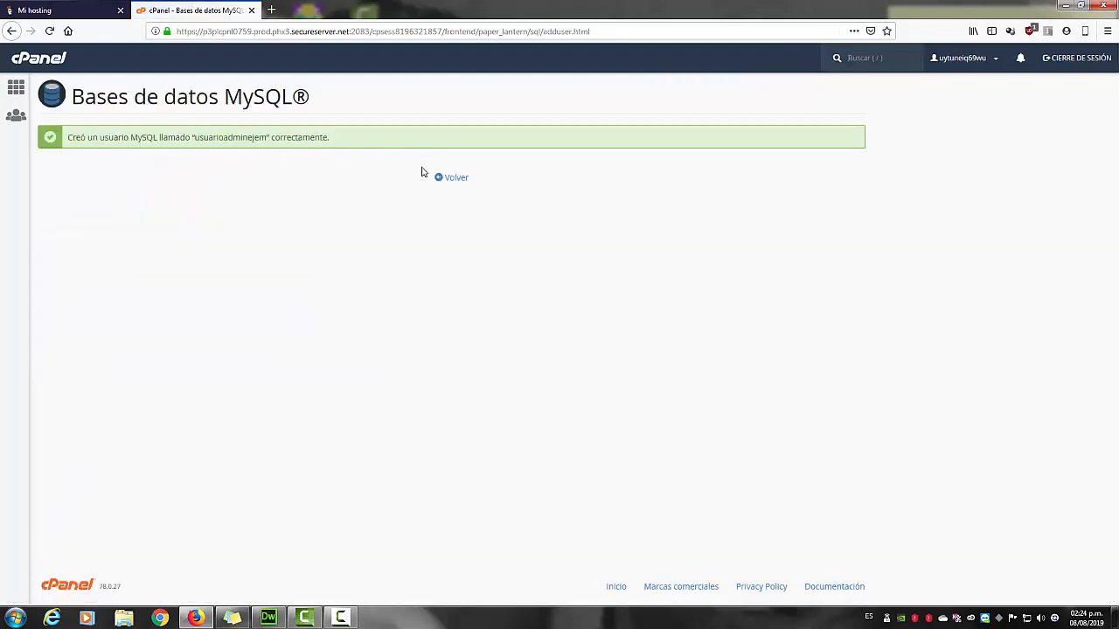
{"action": "left_click", "coordinate": [448, 179]}
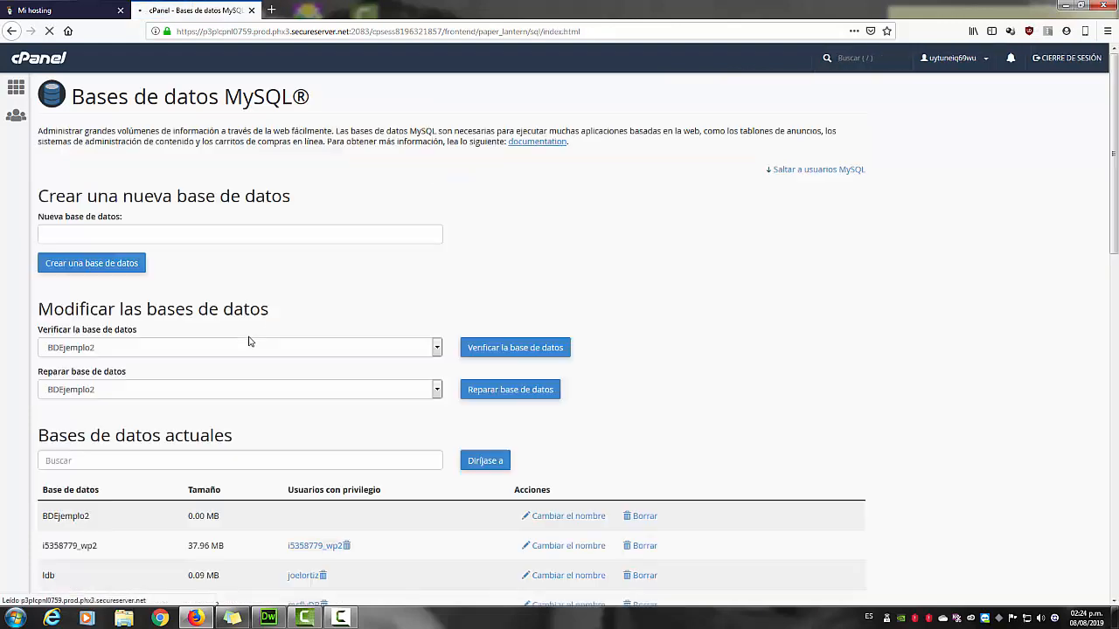
Scroll down to Usuarios actuales, where the new MySQL user now appears.
{"action": "scroll", "coordinate": [175, 383], "scroll_direction": "down", "scroll_amount": 1}
{"action": "scroll", "coordinate": [170, 381], "scroll_direction": "down", "scroll_amount": 3}
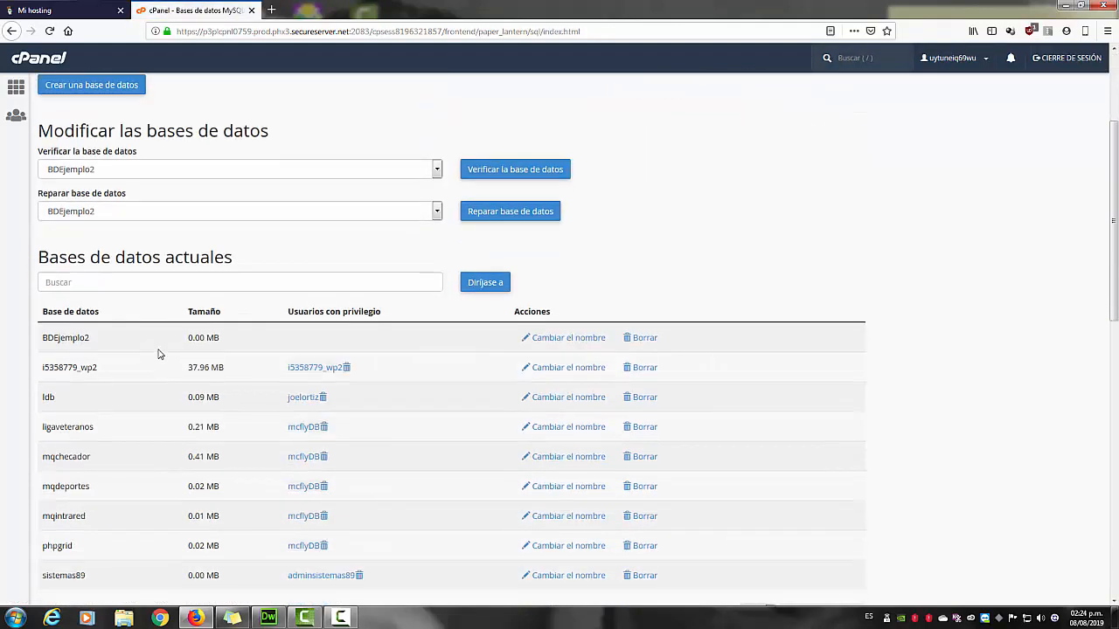
{"action": "scroll", "coordinate": [117, 322], "scroll_direction": "down", "scroll_amount": 7}
{"action": "scroll", "coordinate": [117, 323], "scroll_direction": "down", "scroll_amount": 10}
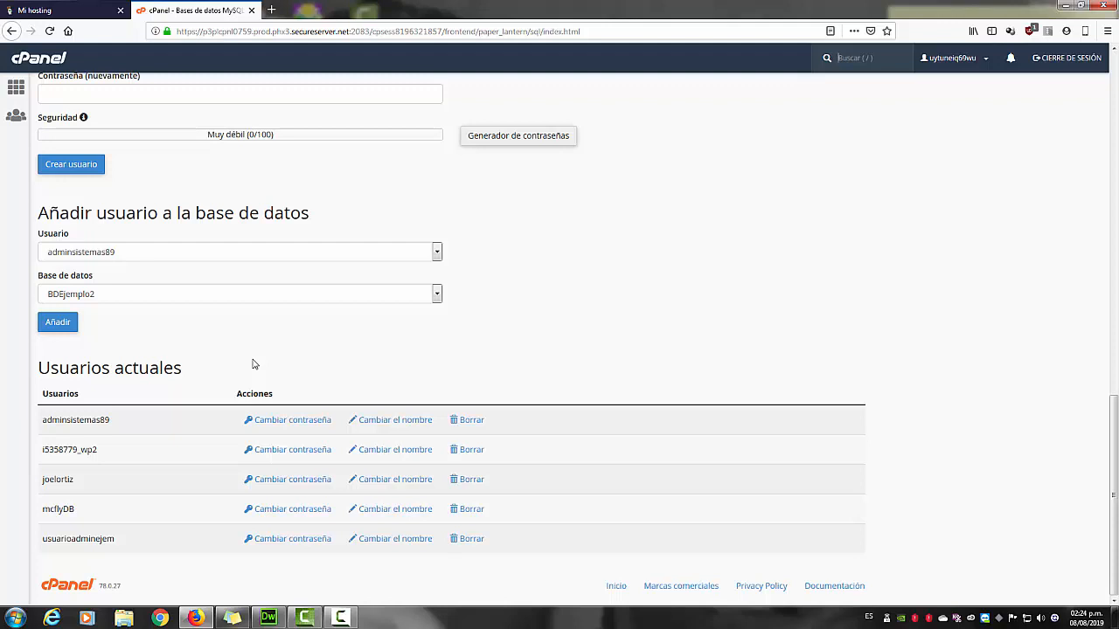
Add the admin user to BDEjemplo2 via 'Añadir usuario a la base de datos'.
{"action": "left_click", "coordinate": [109, 257]}
{"action": "left_click", "coordinate": [109, 253]}
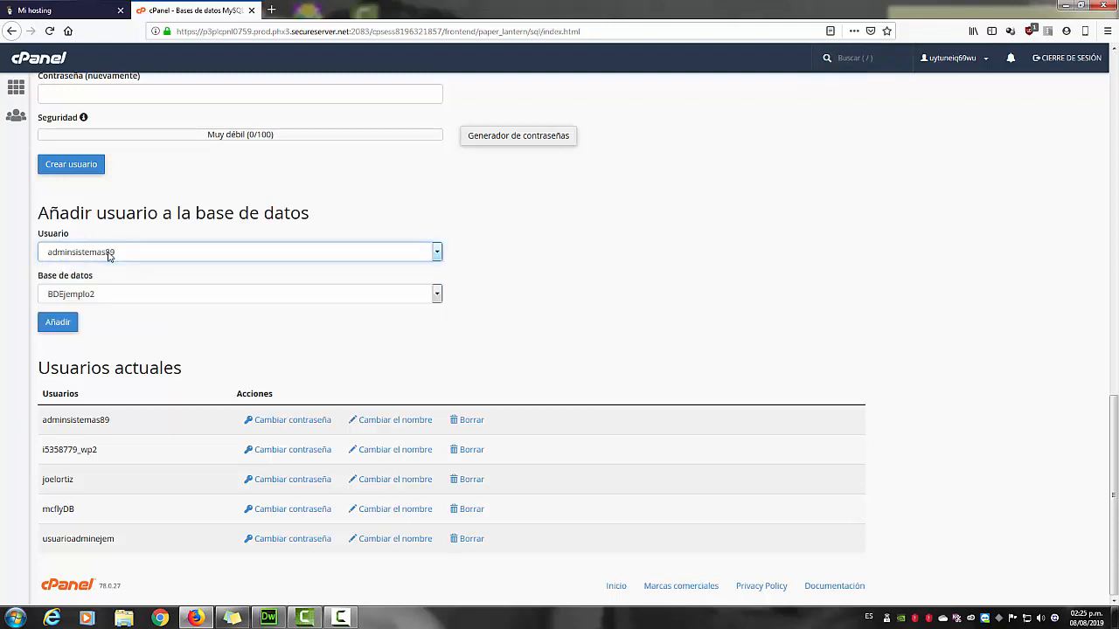
{"action": "left_click", "coordinate": [60, 323]}
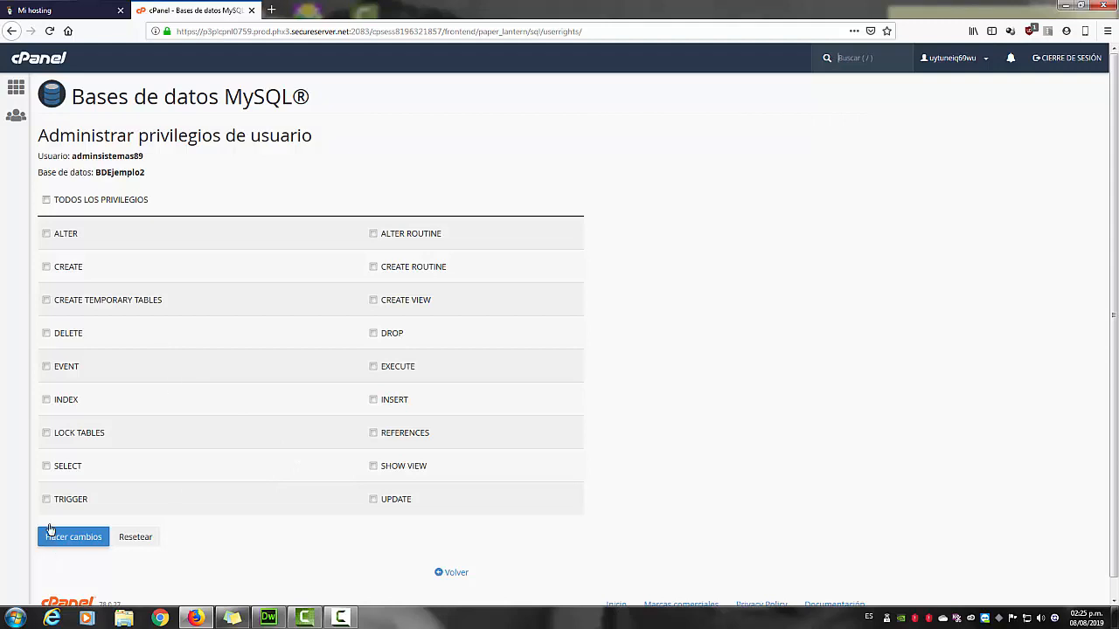
Grant the user TODOS LOS PRIVILEGIOS on BDEjemplo2, save the changes, and go back.
{"action": "left_click", "coordinate": [46, 467]}
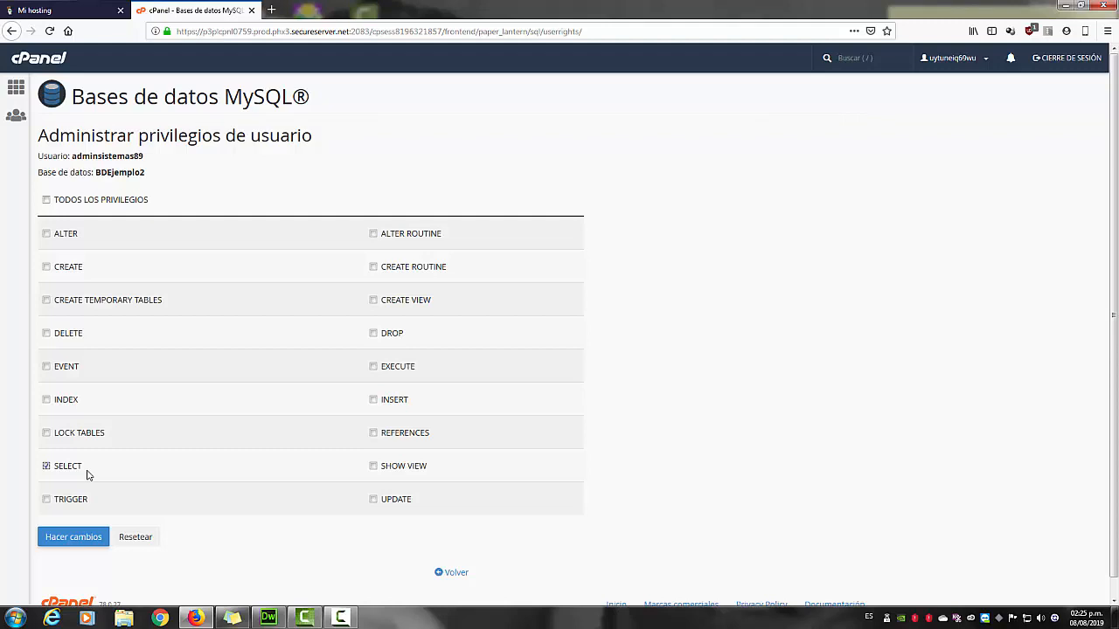
{"action": "left_click", "coordinate": [373, 399]}
{"action": "left_click", "coordinate": [373, 499]}
{"action": "left_click", "coordinate": [47, 200]}
{"action": "left_click", "coordinate": [70, 535]}
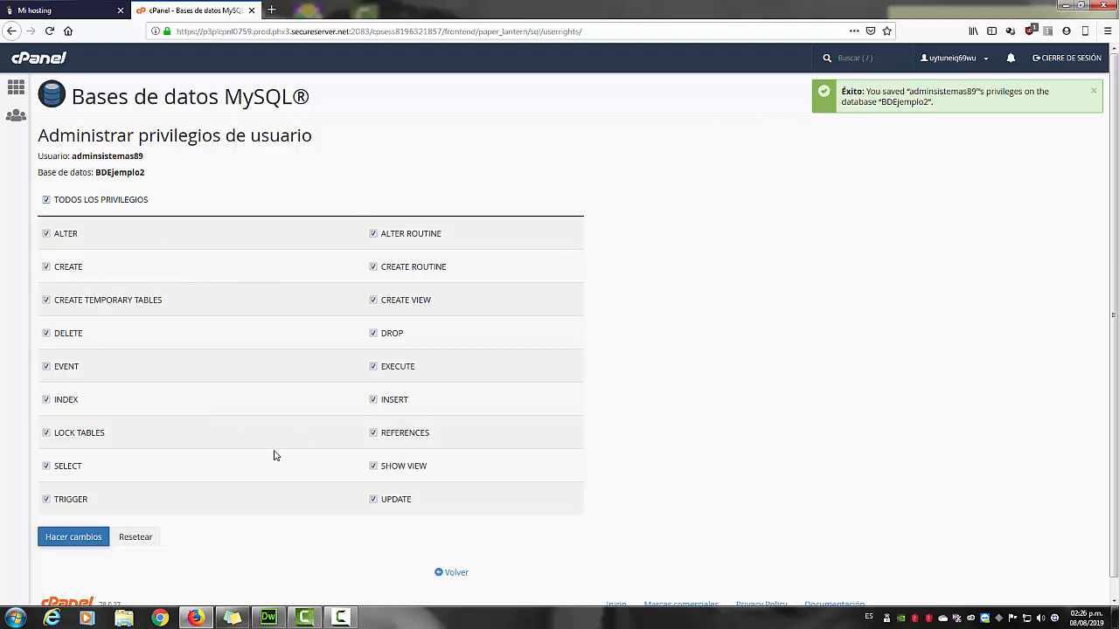
{"action": "scroll", "coordinate": [196, 503], "scroll_direction": "down", "scroll_amount": 1}
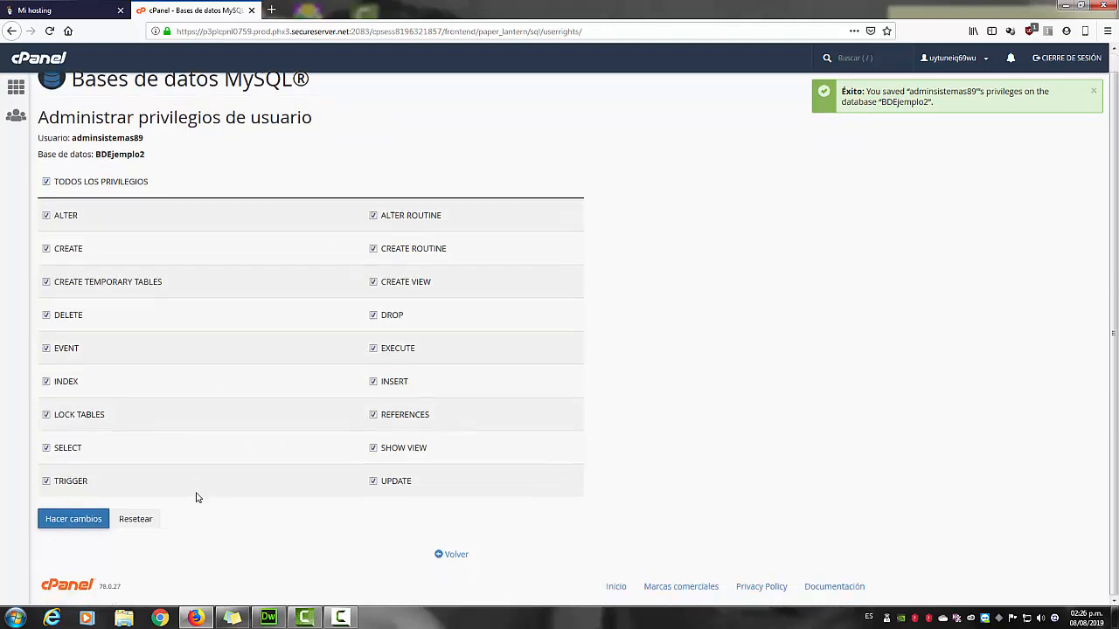
{"action": "left_click", "coordinate": [452, 554]}
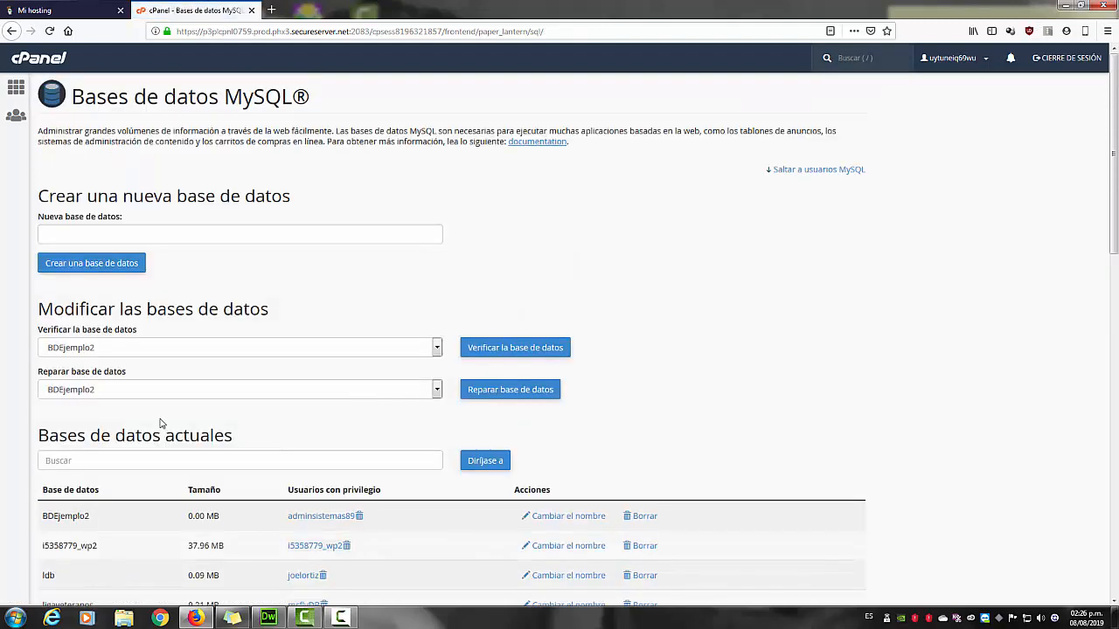
Go to the cPanel home and launch phpMyAdmin from Bases de datos.
{"action": "scroll", "coordinate": [163, 425], "scroll_direction": "down", "scroll_amount": 3}
{"action": "scroll", "coordinate": [91, 319], "scroll_direction": "up", "scroll_amount": 2}
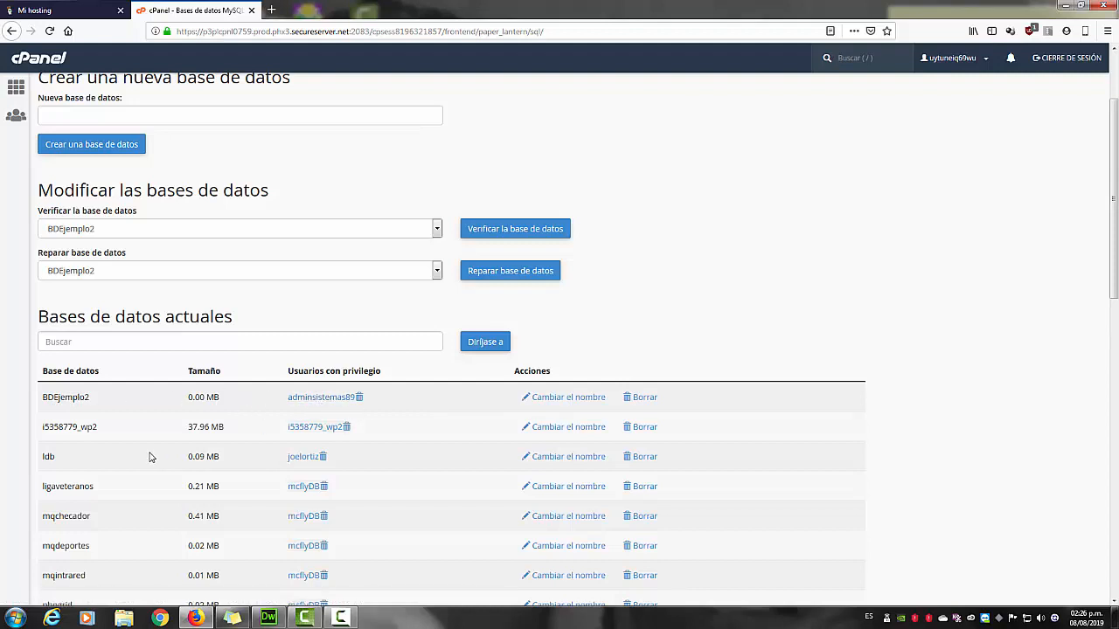
{"action": "scroll", "coordinate": [150, 456], "scroll_direction": "down", "scroll_amount": 2}
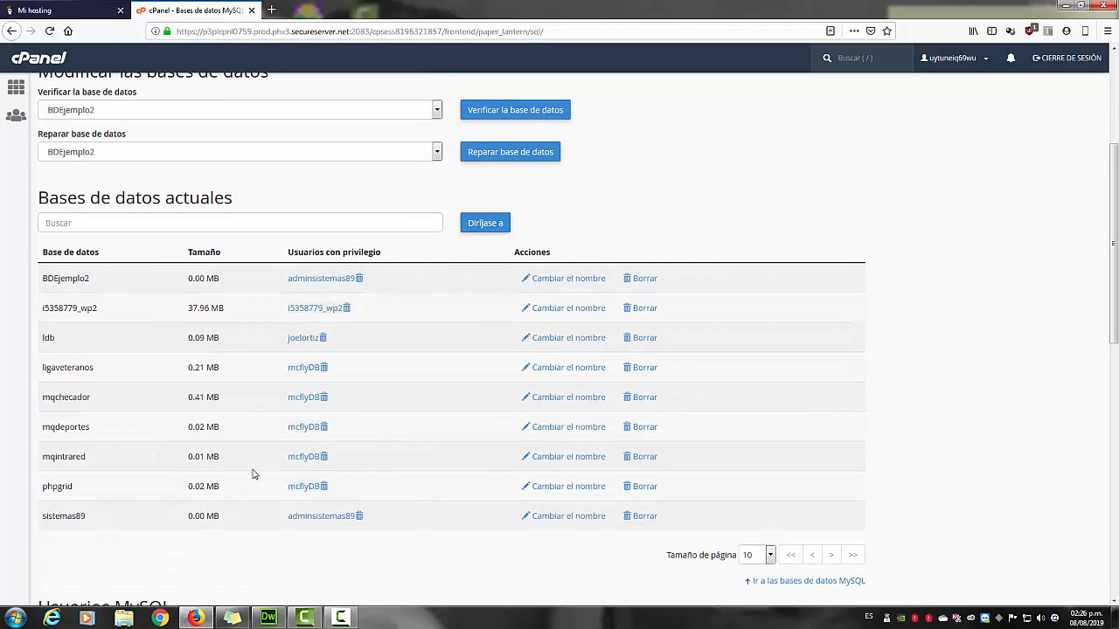
{"action": "scroll", "coordinate": [193, 358], "scroll_direction": "down", "scroll_amount": 4}
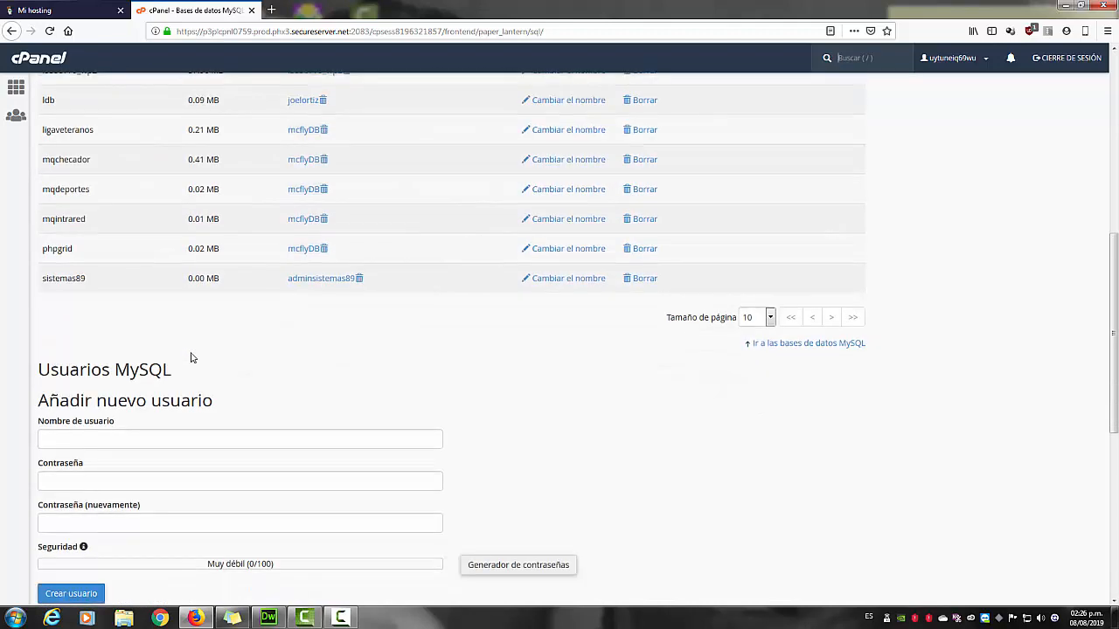
{"action": "scroll", "coordinate": [193, 357], "scroll_direction": "down", "scroll_amount": 7}
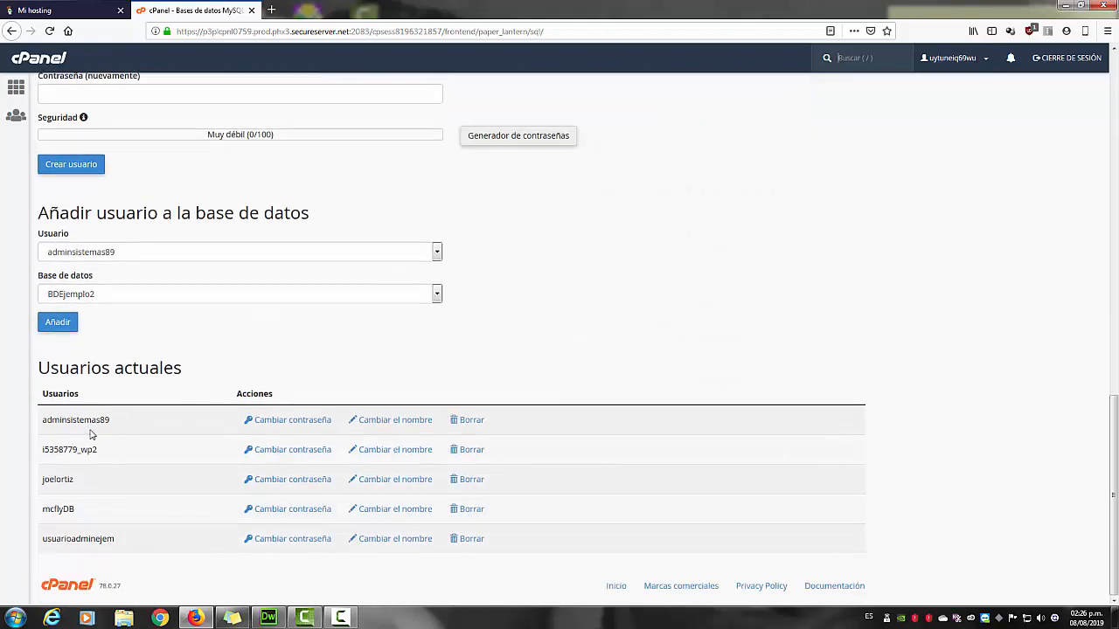
{"action": "scroll", "coordinate": [149, 329], "scroll_direction": "up", "scroll_amount": 6}
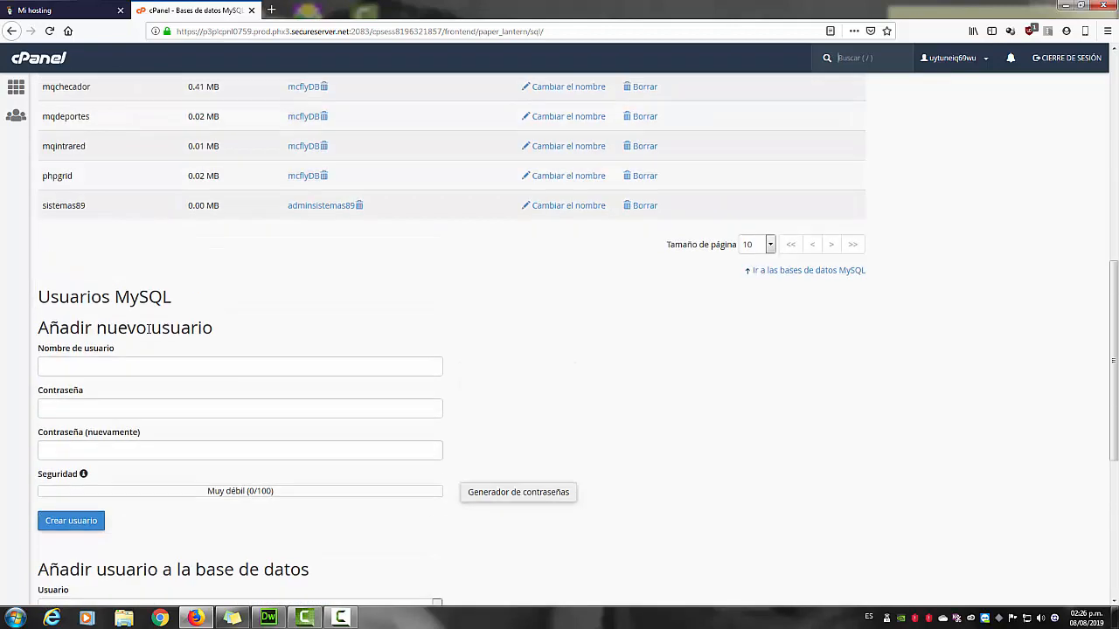
{"action": "scroll", "coordinate": [150, 329], "scroll_direction": "up", "scroll_amount": 4}
{"action": "scroll", "coordinate": [163, 305], "scroll_direction": "up", "scroll_amount": 5}
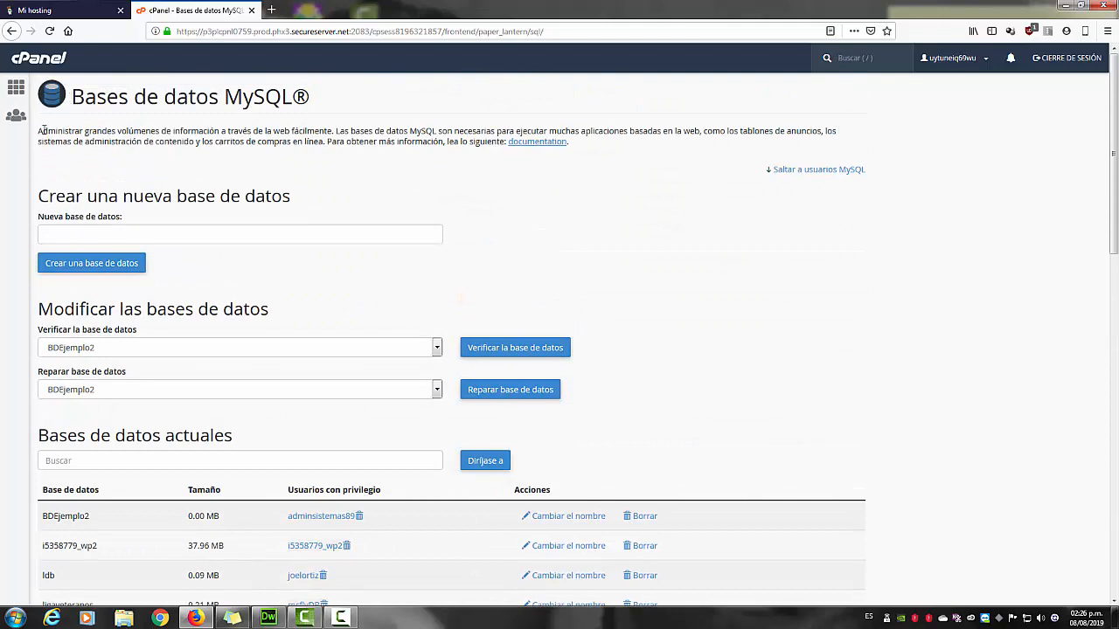
{"action": "left_click", "coordinate": [17, 91]}
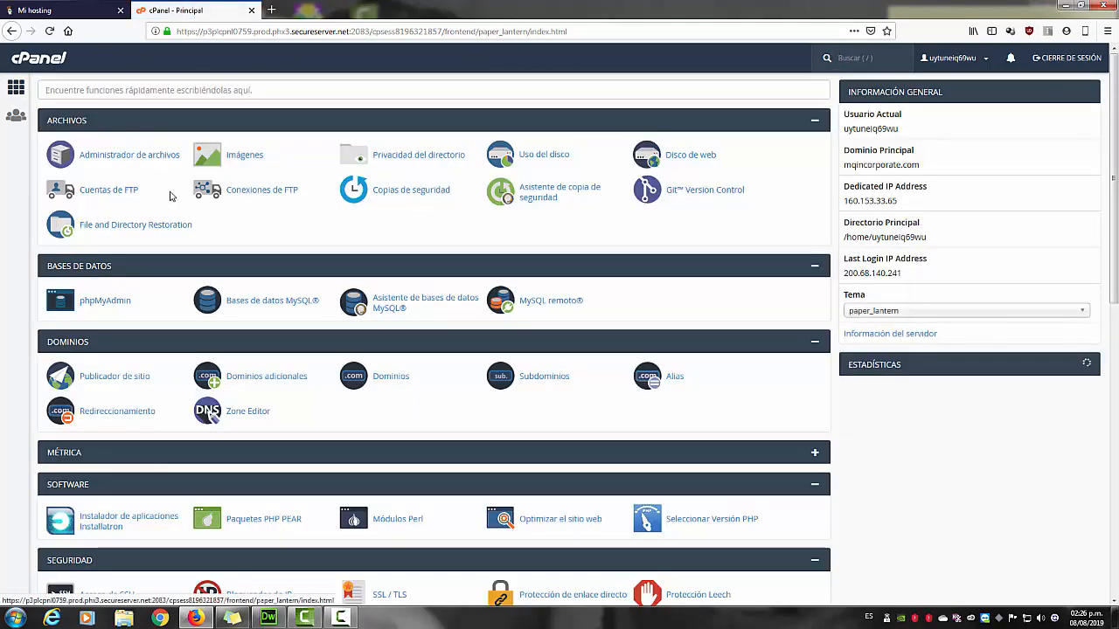
{"action": "left_click", "coordinate": [105, 301]}
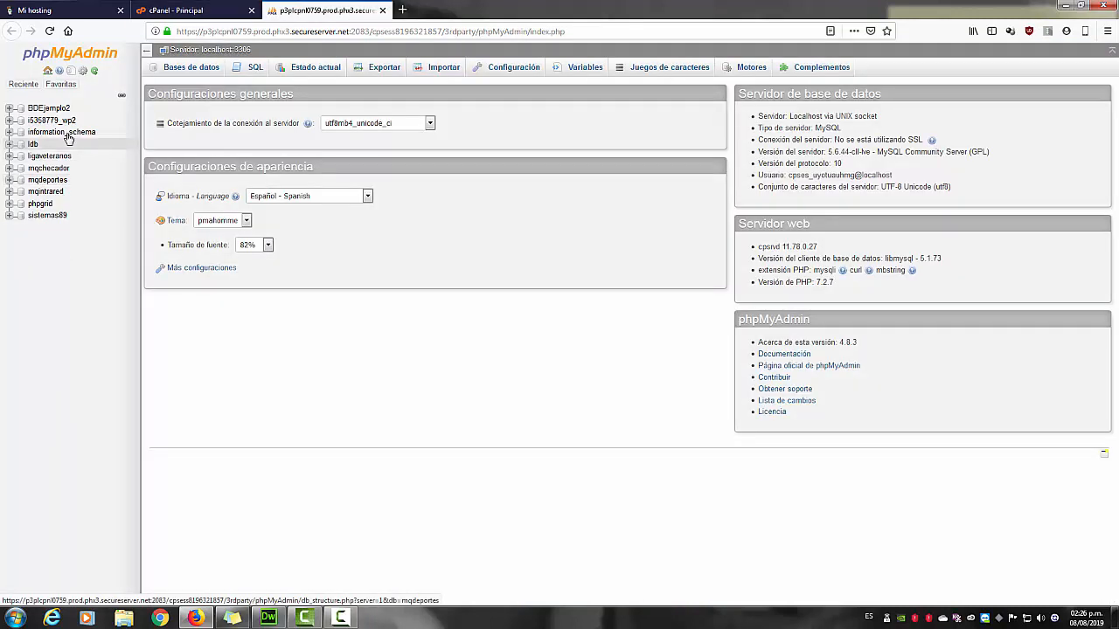
In BDEjemplo2, start a new table named TablaEjemplo with 5 columns.
{"action": "left_click", "coordinate": [40, 110]}
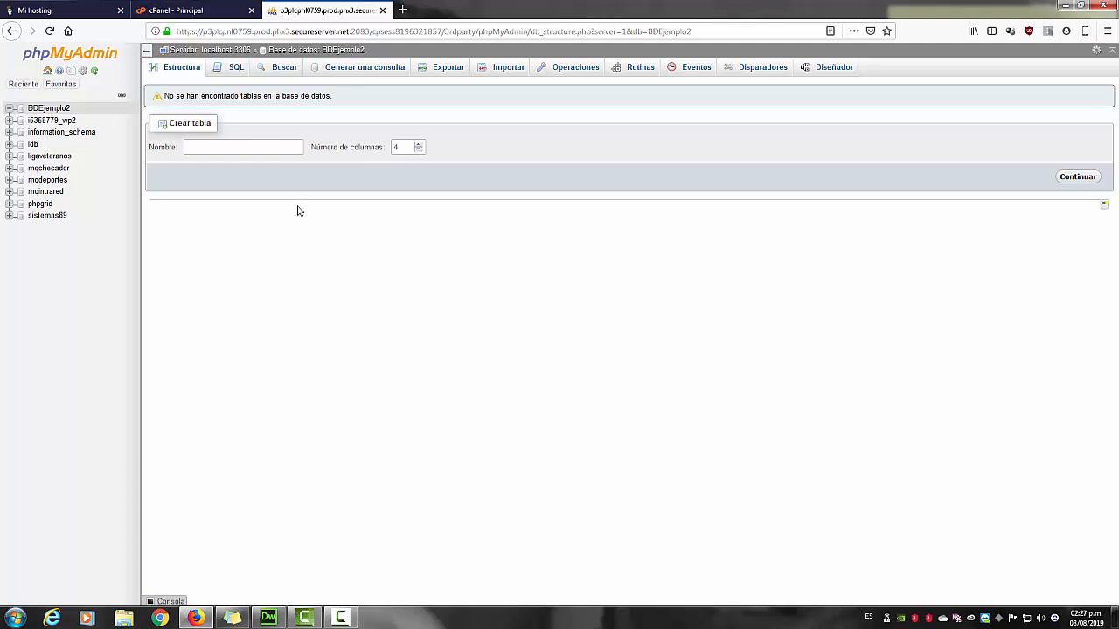
{"action": "left_click", "coordinate": [232, 145]}
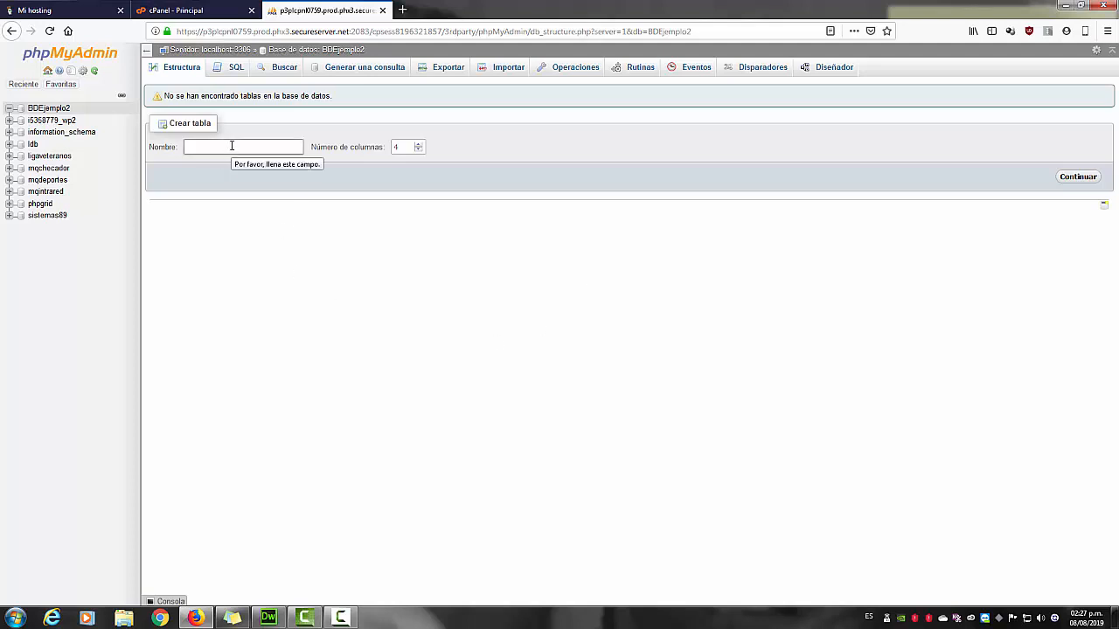
{"action": "type", "text": "TablaEjemplo"}
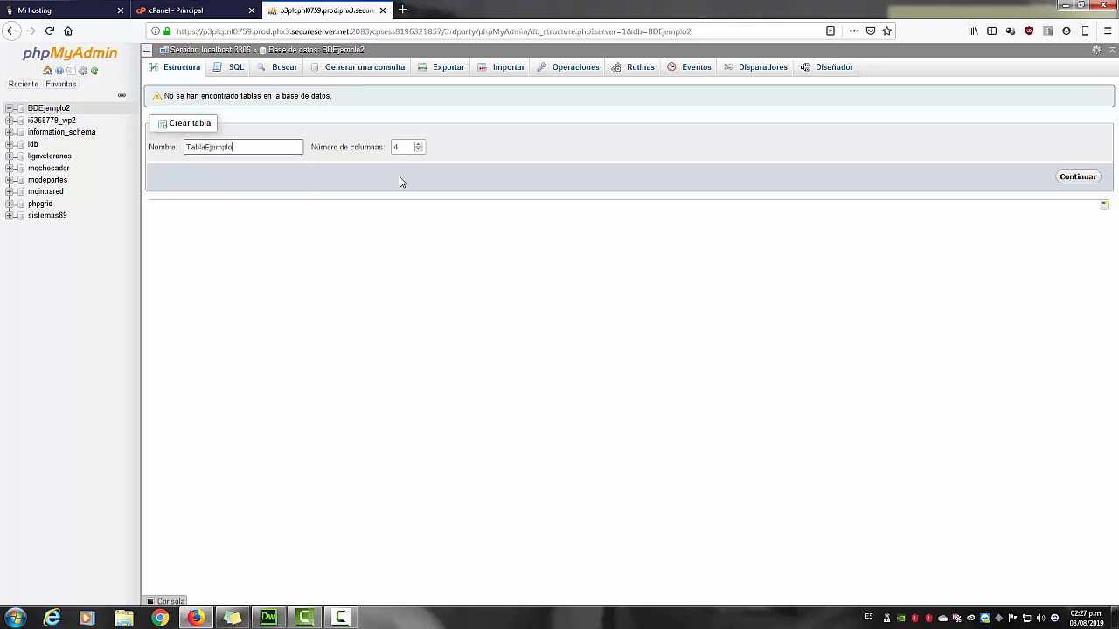
{"action": "double_click", "coordinate": [406, 147]}
{"action": "left_click", "coordinate": [419, 145]}
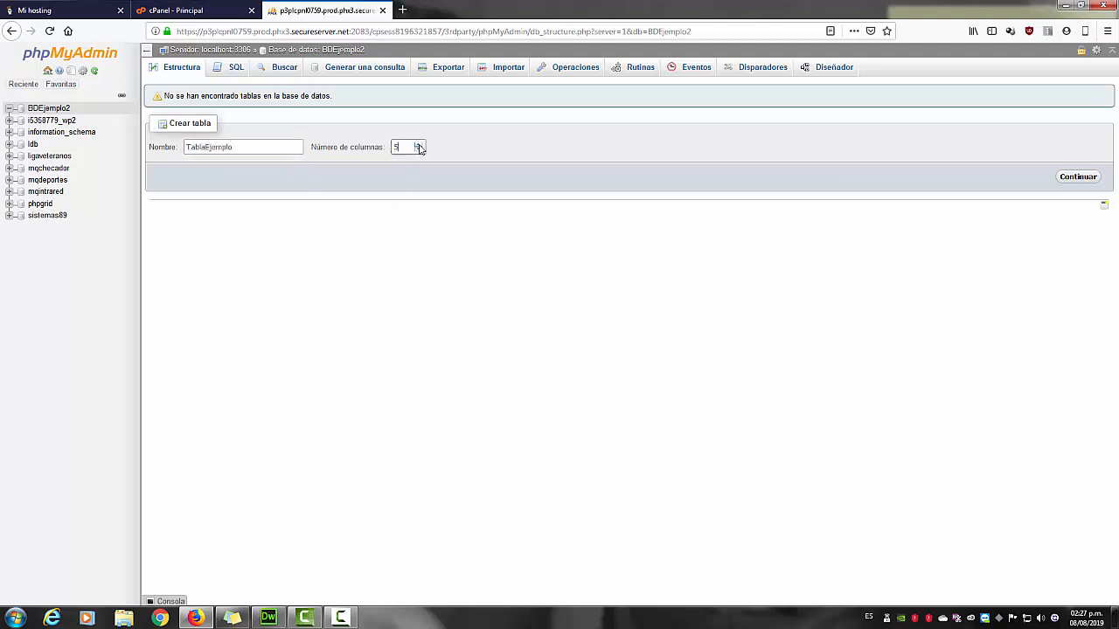
{"action": "left_click", "coordinate": [1084, 178]}
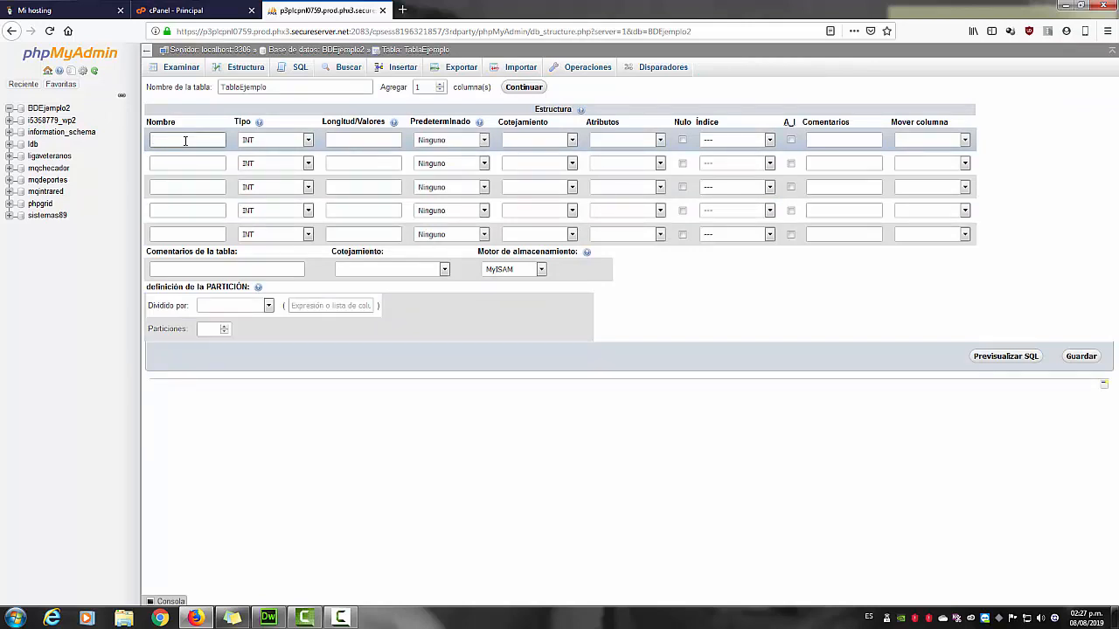
Name the first column ID_Ejemplo, passing over the autocomplete suggestions.
{"action": "type", "text": "ID"}
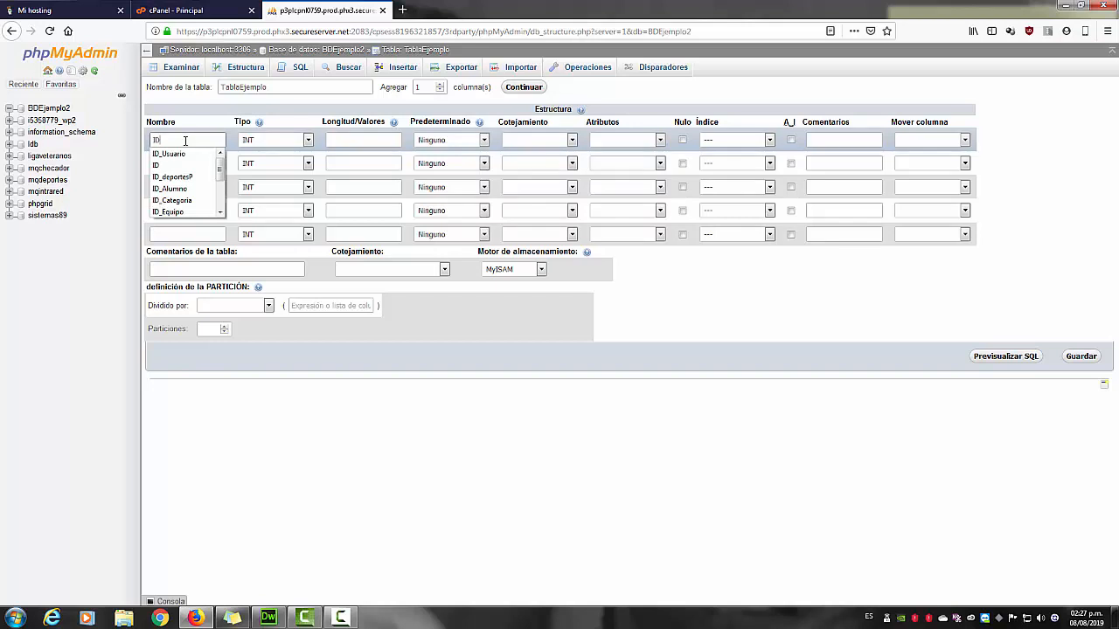
{"action": "key", "text": "Down"}
{"action": "key", "text": "Down"}
{"action": "key", "text": "Down"}
{"action": "key", "text": "Down"}
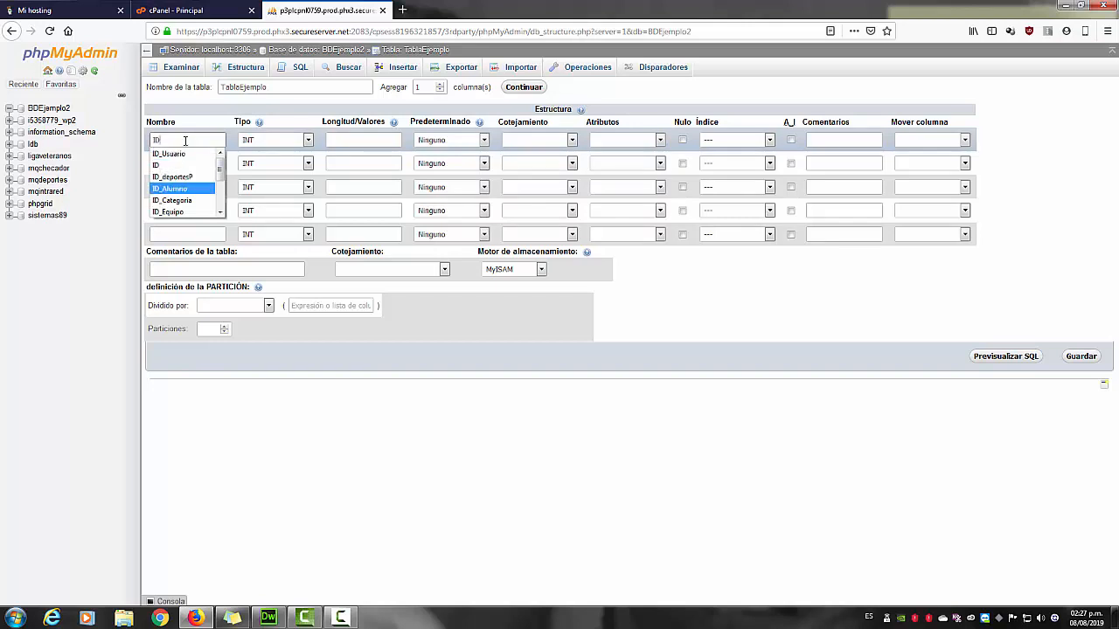
{"action": "key", "text": "Down"}
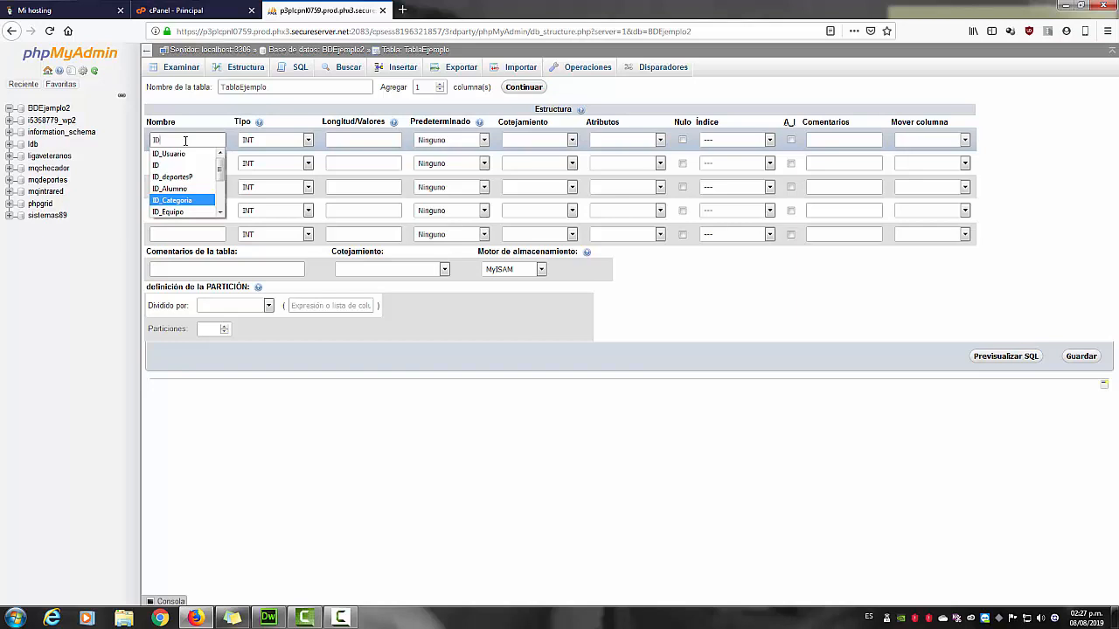
{"action": "key", "text": "Down"}
{"action": "key", "text": "Down"}
{"action": "key", "text": "Down"}
{"action": "key", "text": "Up"}
{"action": "key", "text": "Up"}
{"action": "key", "text": "Up"}
{"action": "key", "text": "Up"}
{"action": "key", "text": "Up"}
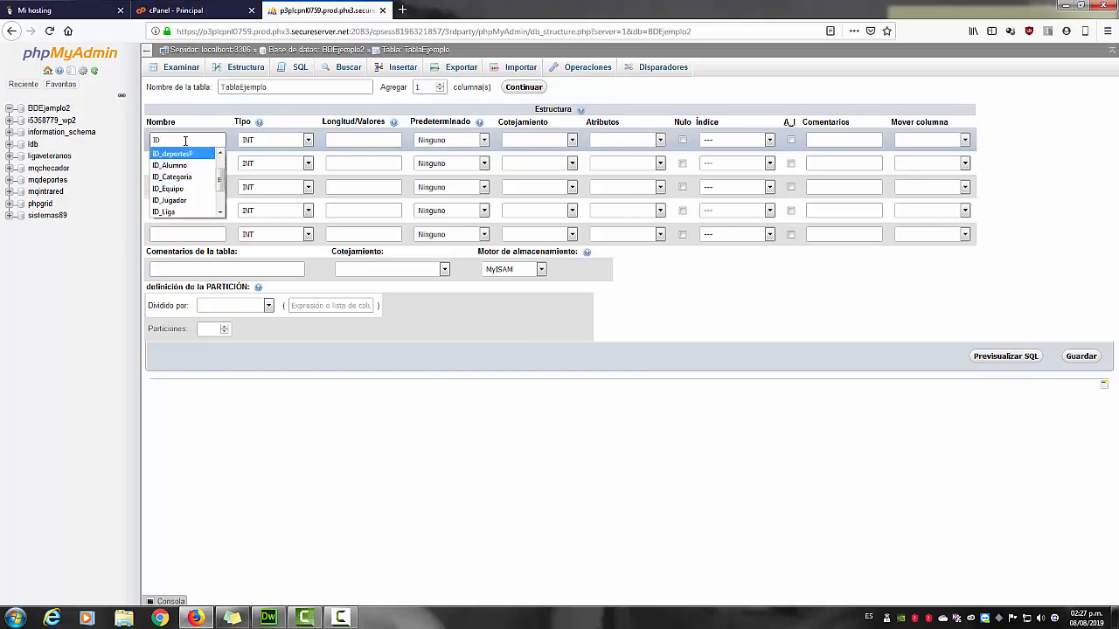
{"action": "key", "text": "Up"}
{"action": "key", "text": "Up"}
{"action": "key", "text": "Up"}
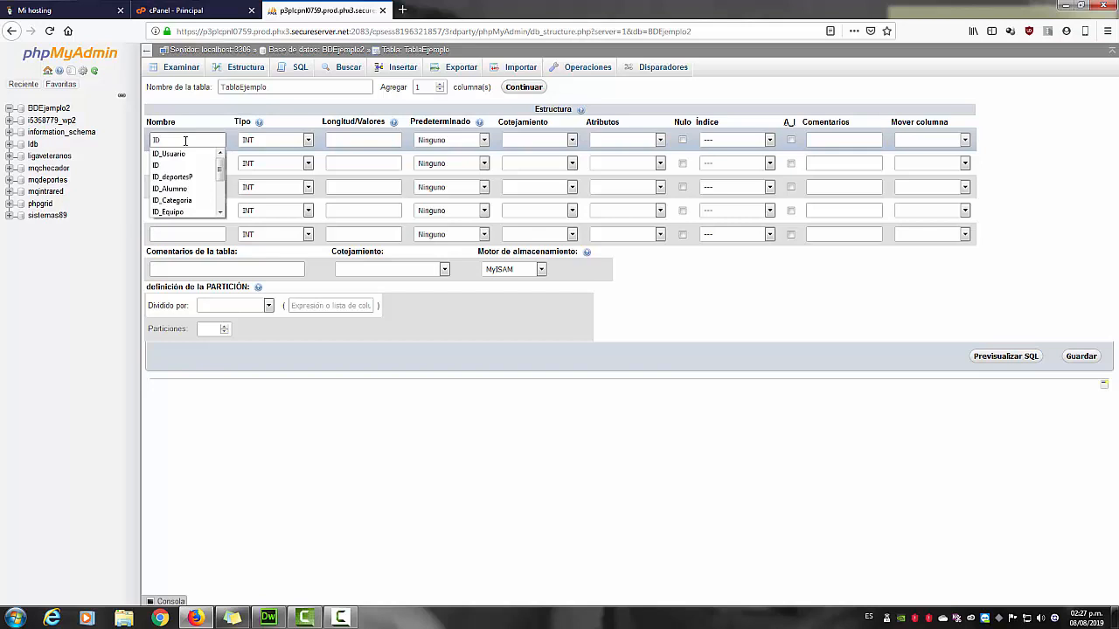
{"action": "type", "text": "_"}
{"action": "type", "text": "Ejemplo"}
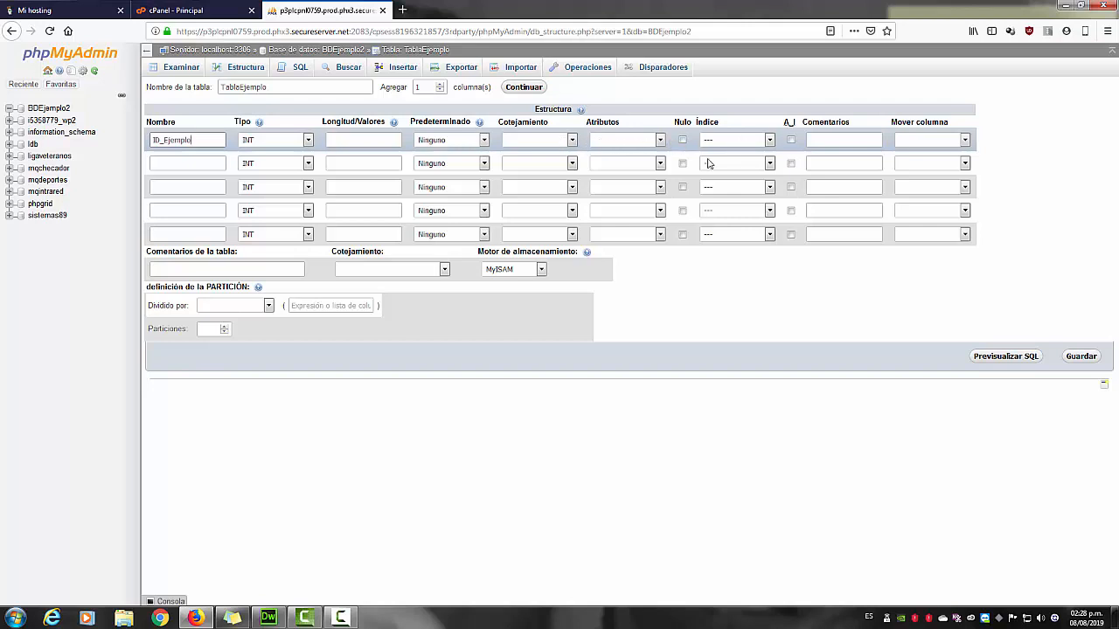
Give ID_Ejemplo a PRIMARY index, confirm the index dialog, and enable A_I auto-increment.
{"action": "left_click", "coordinate": [720, 141]}
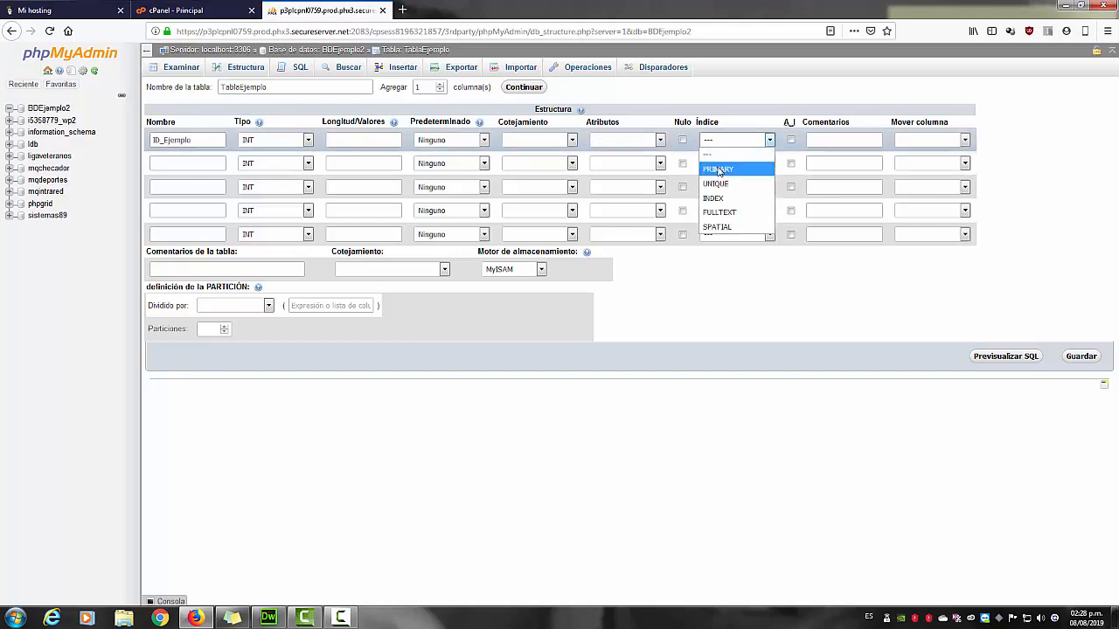
{"action": "left_click", "coordinate": [718, 170]}
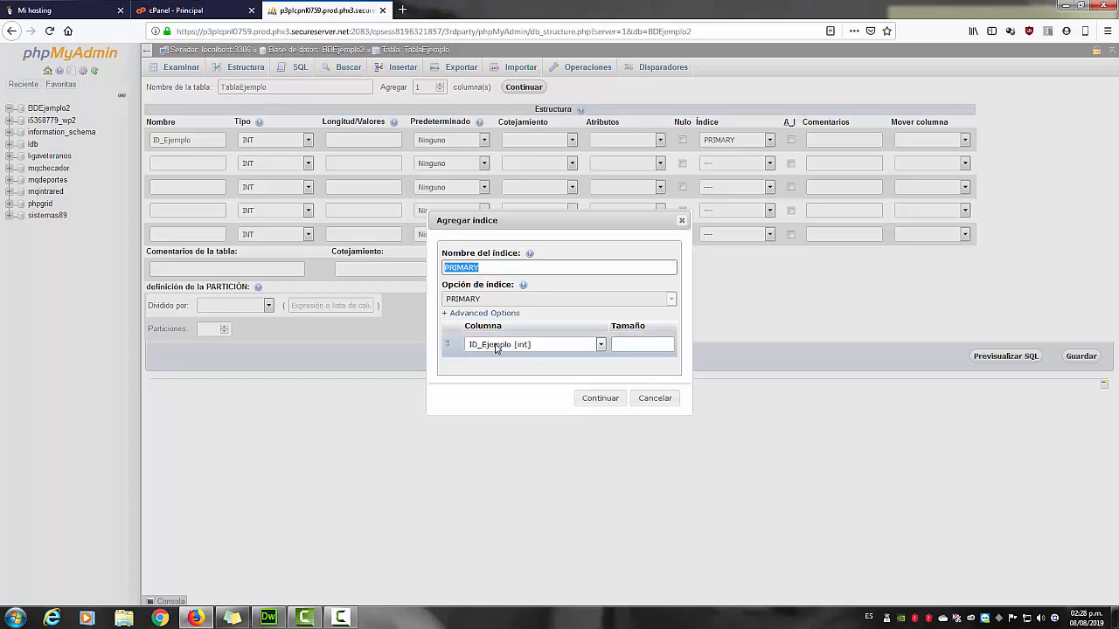
{"action": "left_click", "coordinate": [601, 398]}
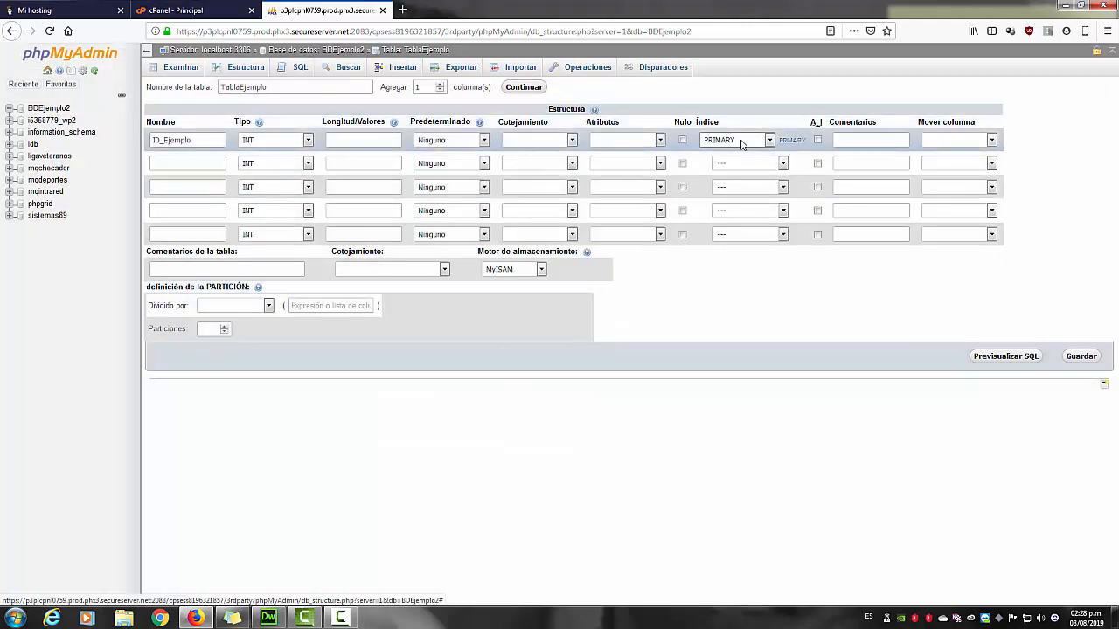
{"action": "left_click", "coordinate": [818, 142]}
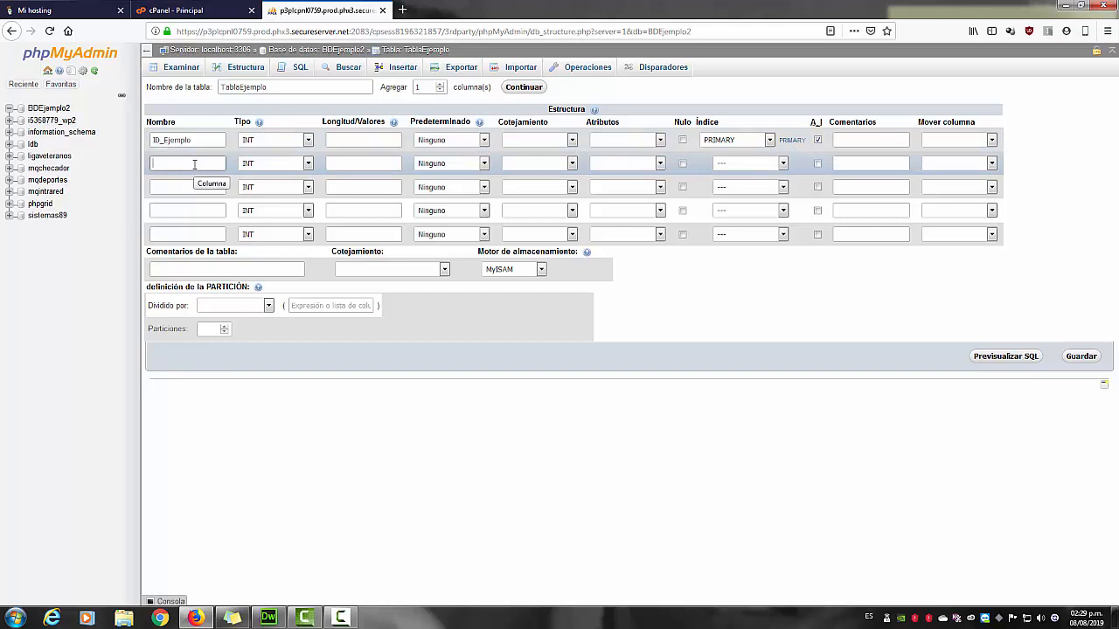
Define column 2 as Matricula, type VARCHAR with length 10.
{"action": "type", "text": "Matricula"}
{"action": "left_click", "coordinate": [256, 166]}
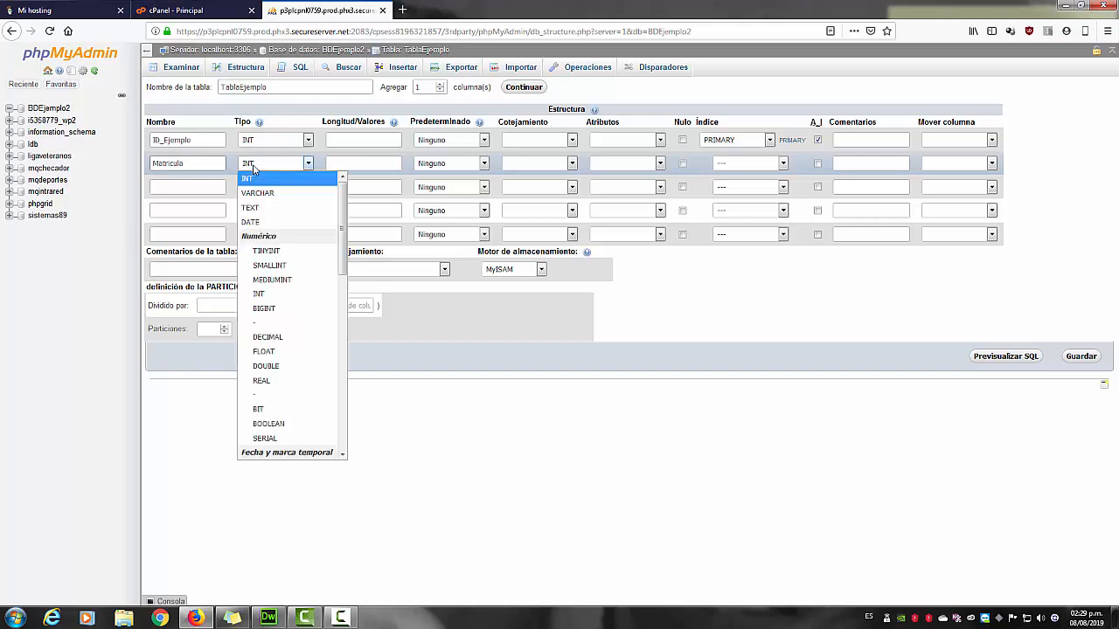
{"action": "left_click", "coordinate": [257, 192]}
{"action": "left_click", "coordinate": [335, 163]}
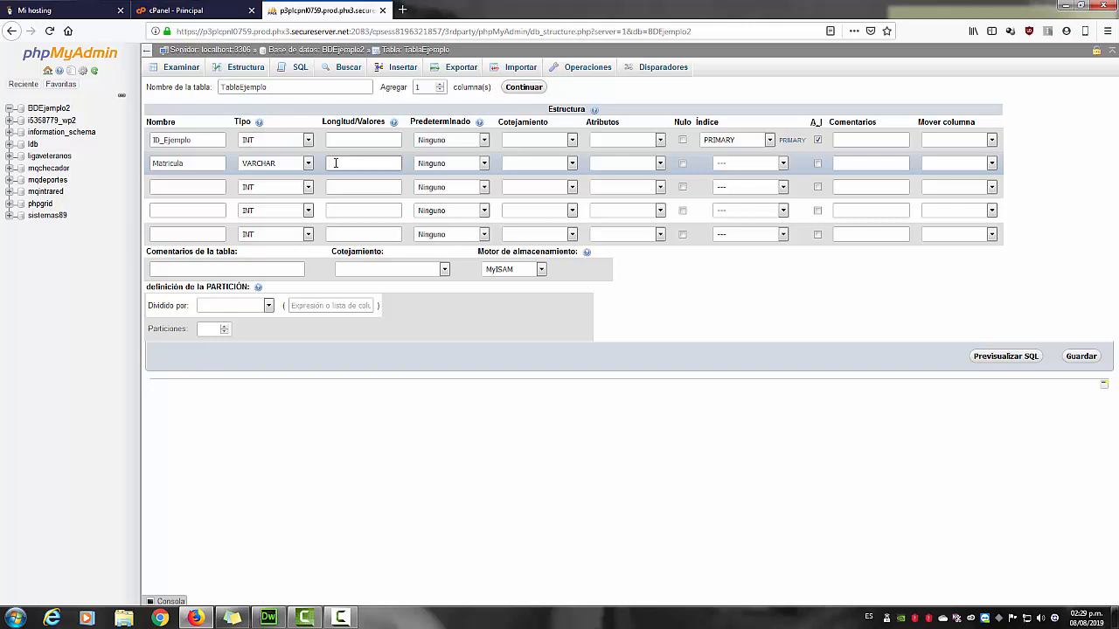
{"action": "type", "text": "10"}
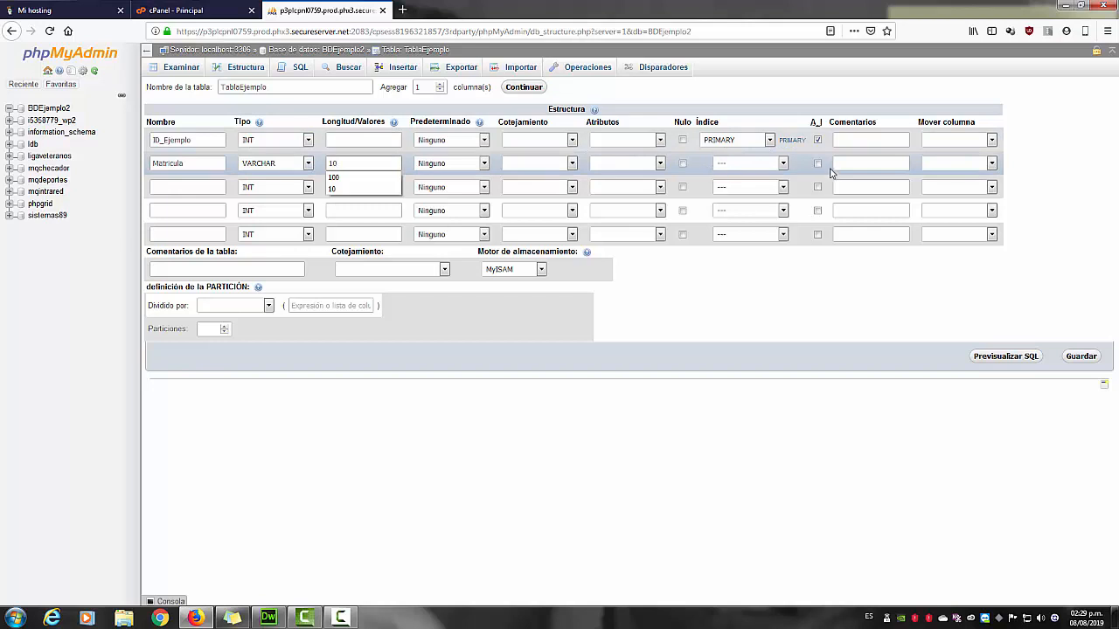
{"action": "left_click", "coordinate": [843, 164]}
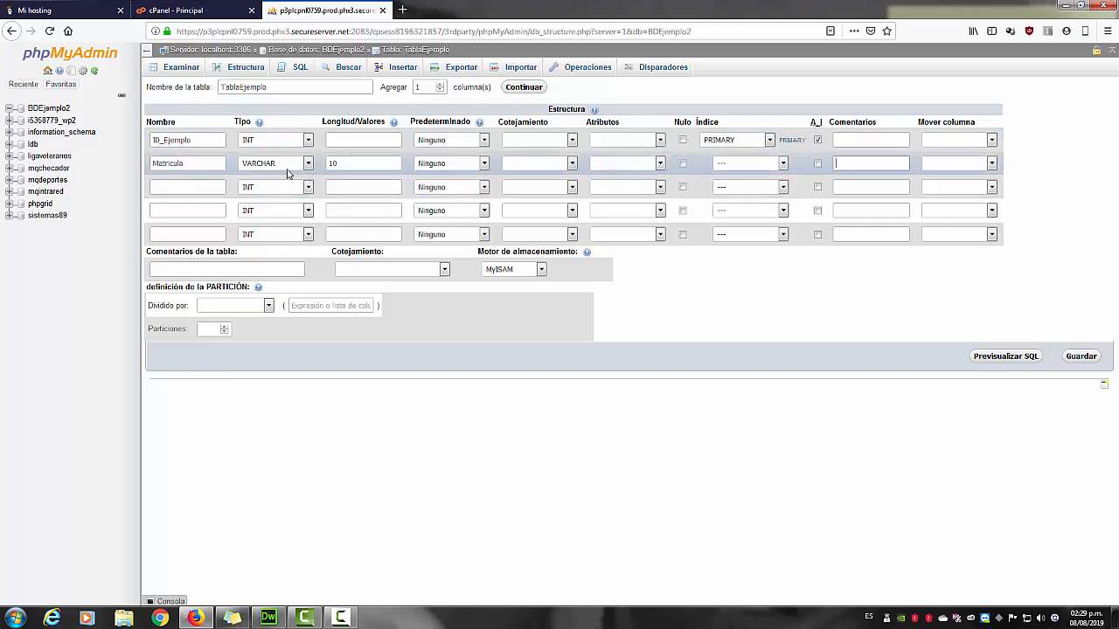
{"action": "left_click", "coordinate": [344, 163]}
Define column 3 as Nombre, type VARCHAR with length 100.
{"action": "left_click", "coordinate": [163, 186]}
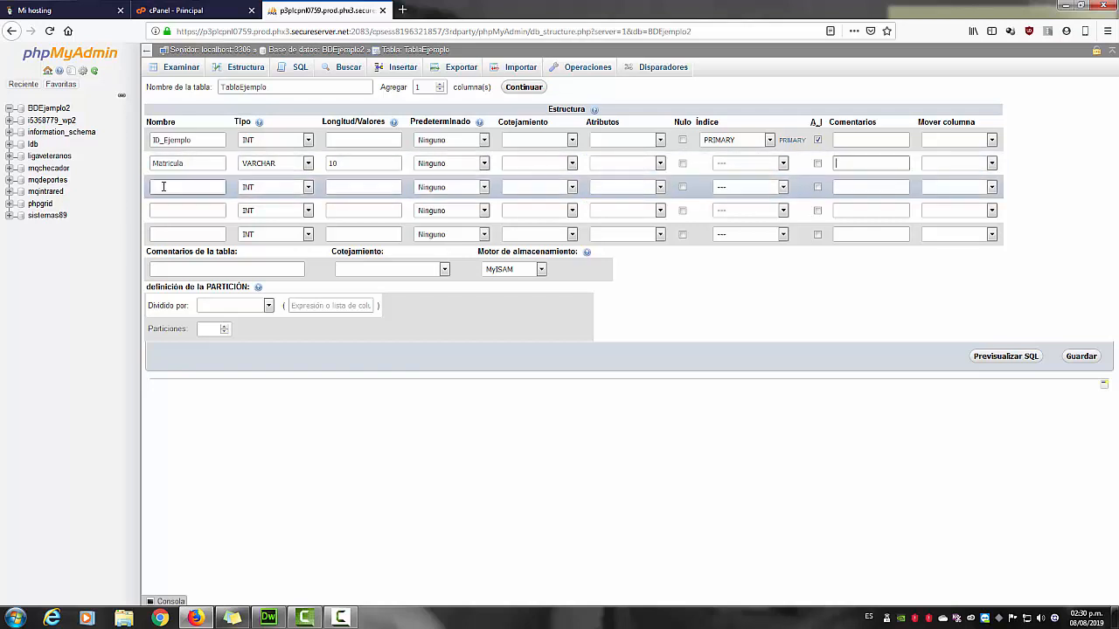
{"action": "type", "text": "Nombre"}
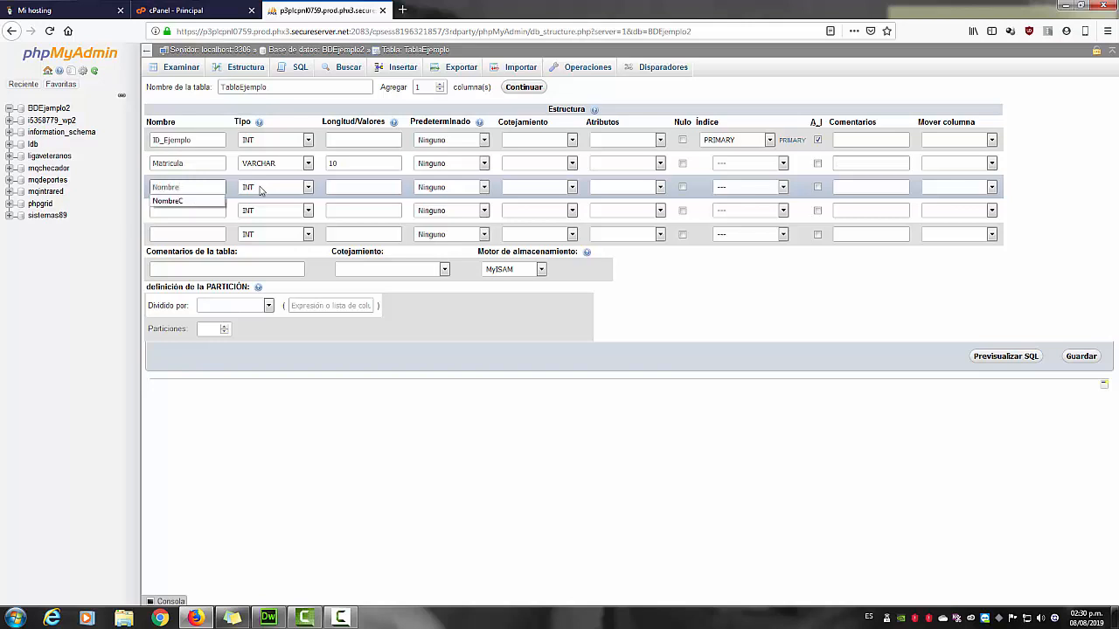
{"action": "left_click", "coordinate": [264, 187]}
{"action": "left_click", "coordinate": [262, 211]}
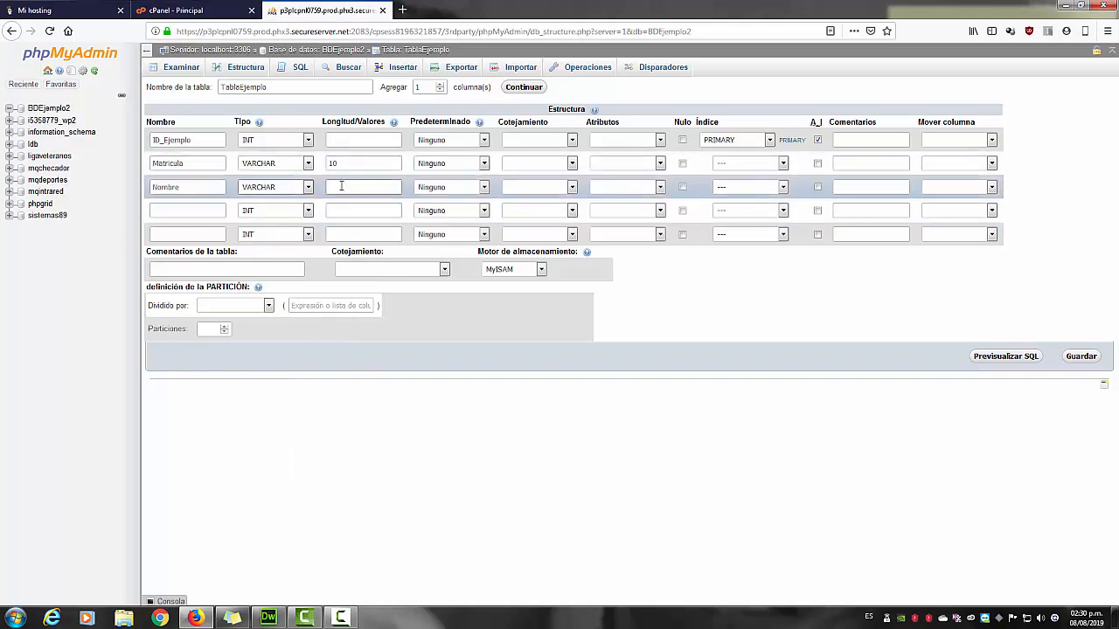
{"action": "left_click", "coordinate": [341, 186]}
{"action": "type", "text": "100"}
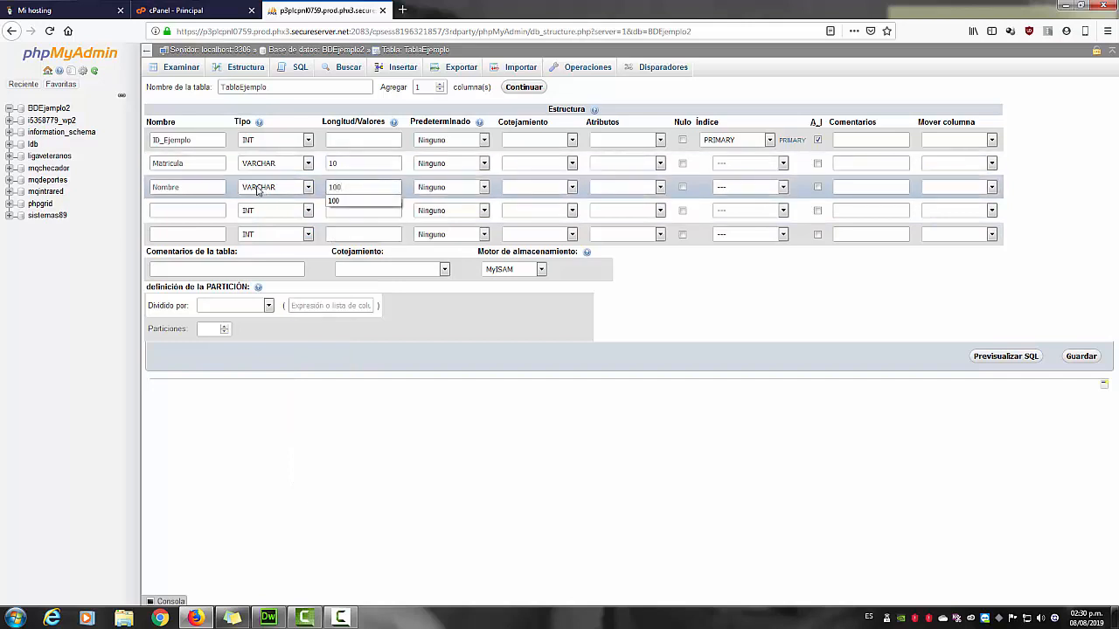
{"action": "left_click", "coordinate": [258, 188]}
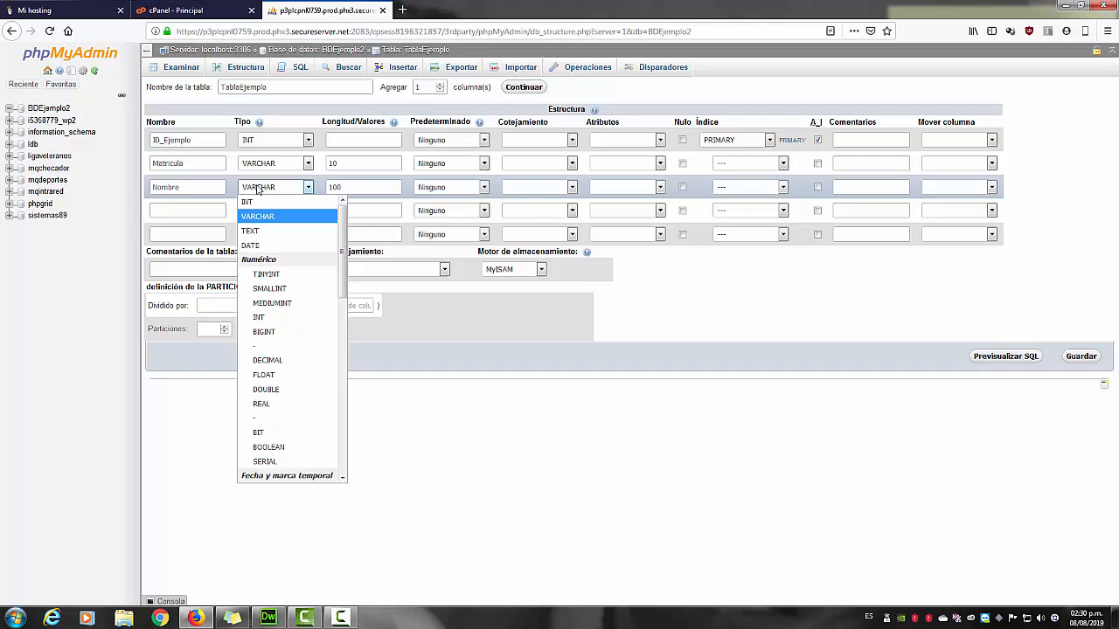
{"action": "left_click", "coordinate": [350, 186]}
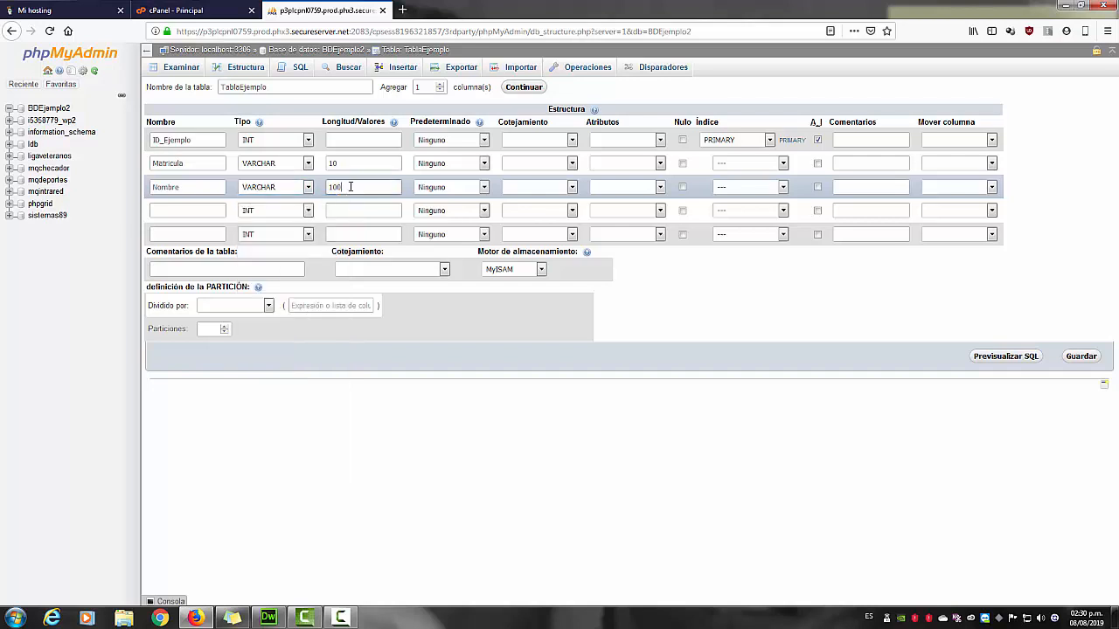
{"action": "double_click", "coordinate": [350, 186]}
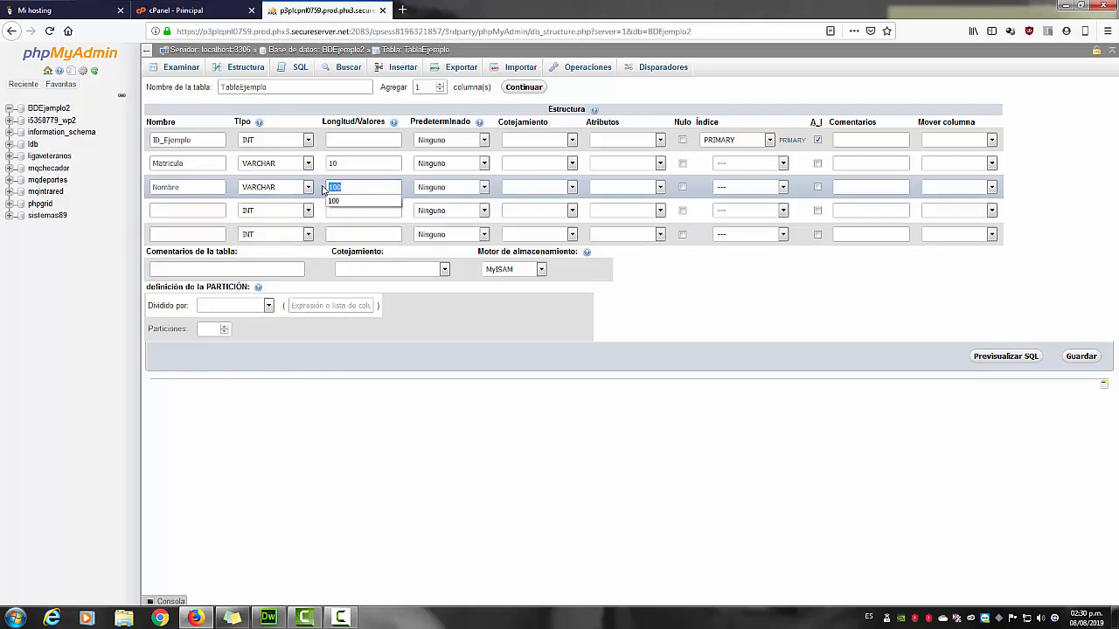
{"action": "left_click", "coordinate": [347, 186]}
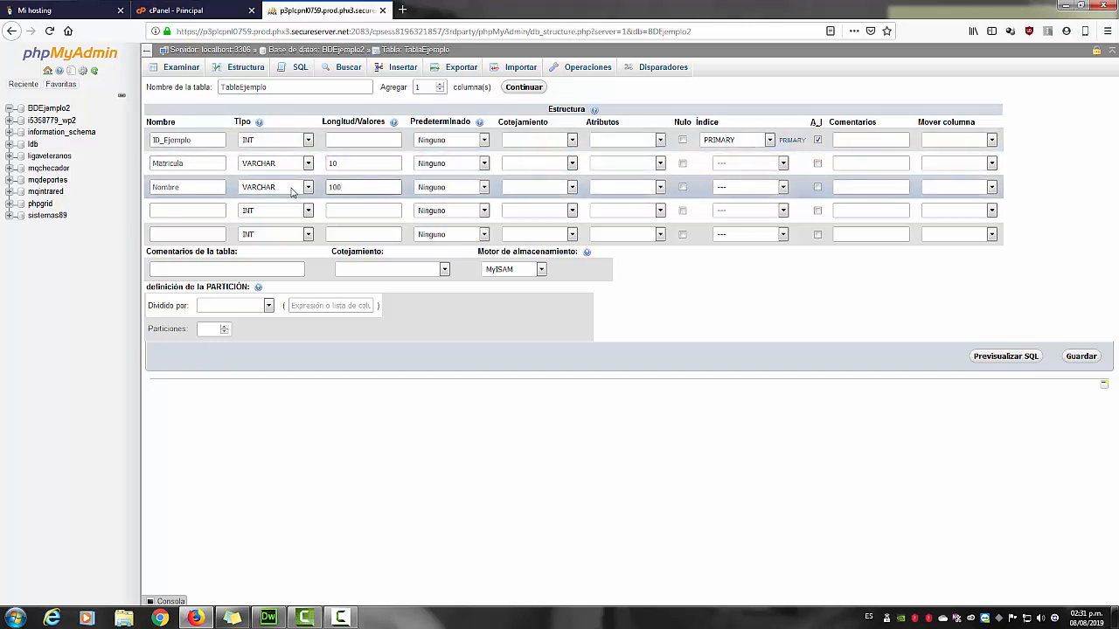
{"action": "left_click", "coordinate": [192, 207]}
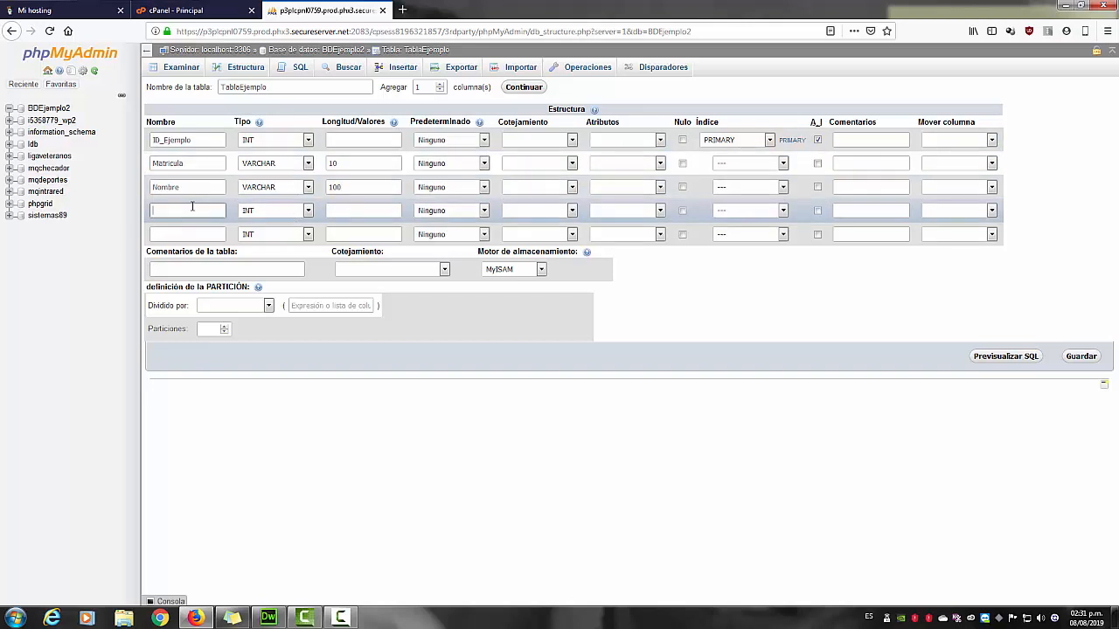
Name column 4 Edad keeping INT, and column 5 Inscripcion with type REAL.
{"action": "type", "text": "Edad"}
{"action": "left_click", "coordinate": [182, 234]}
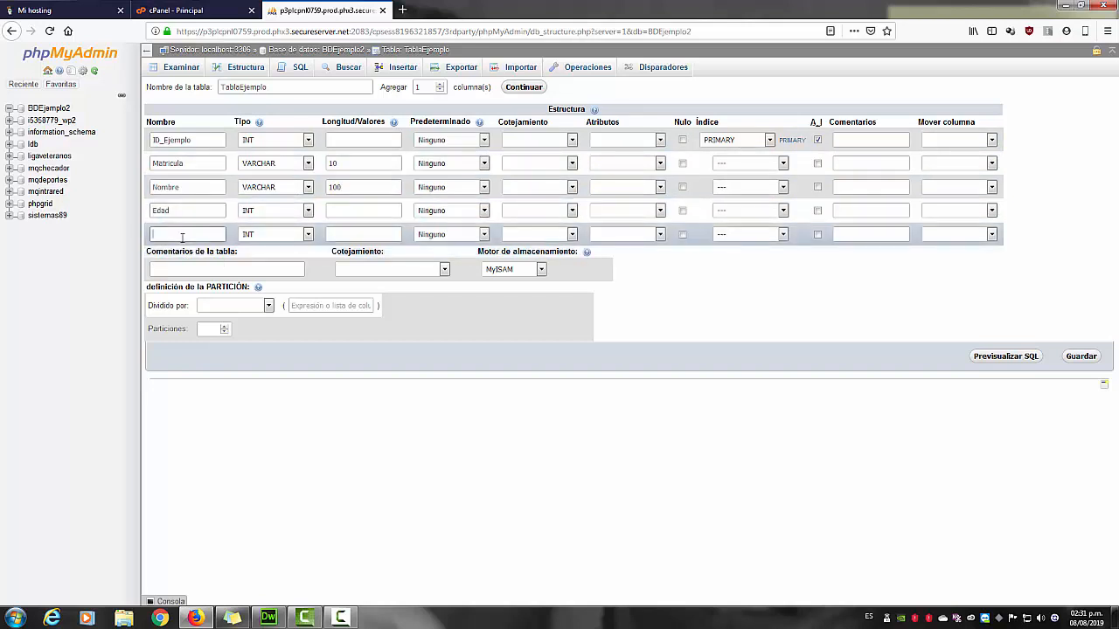
{"action": "type", "text": "Inscripcion"}
{"action": "left_click", "coordinate": [266, 236]}
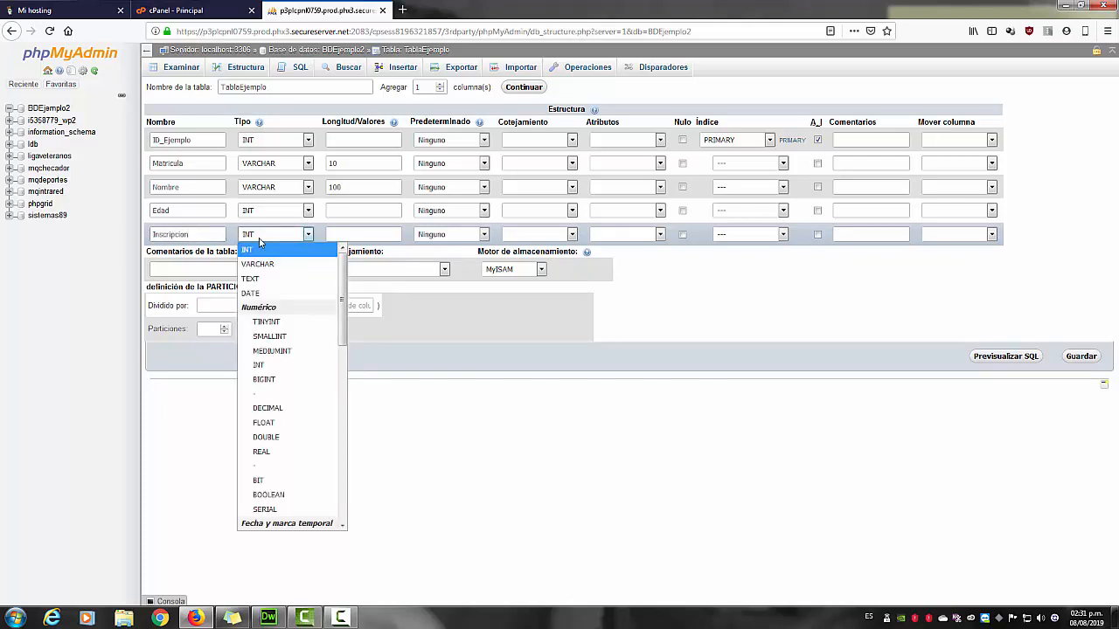
{"action": "left_click", "coordinate": [271, 409]}
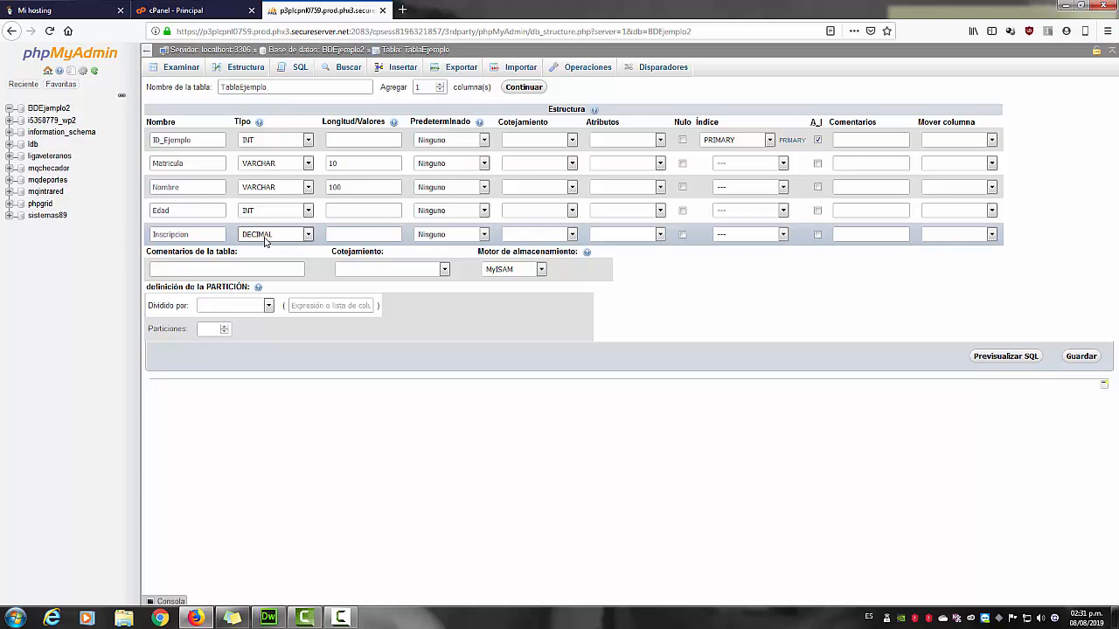
{"action": "left_click", "coordinate": [265, 237]}
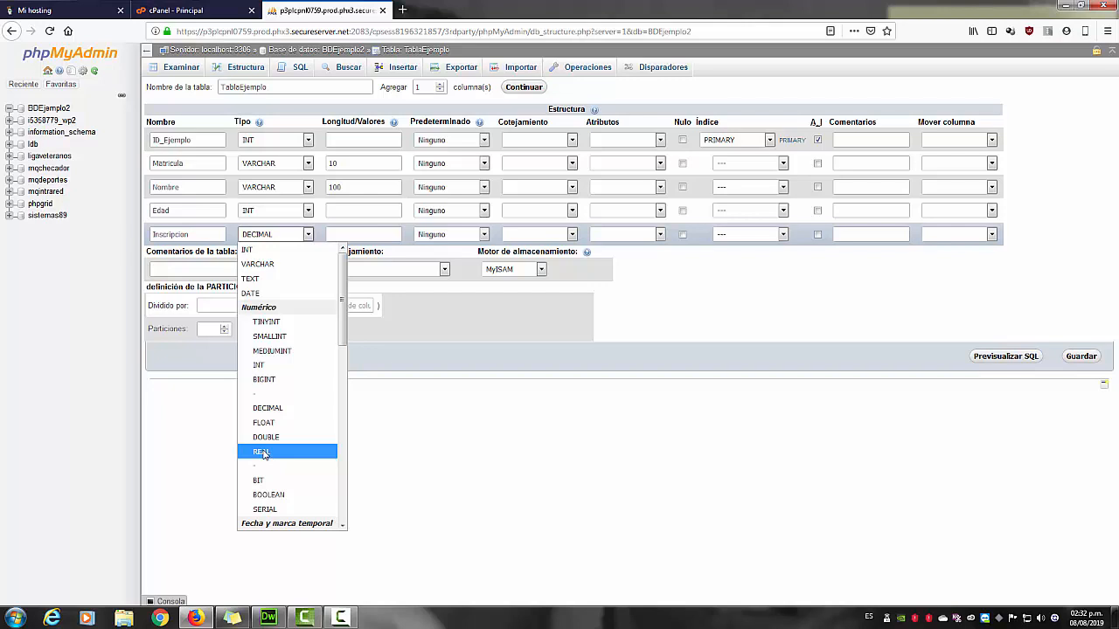
{"action": "left_click", "coordinate": [262, 452]}
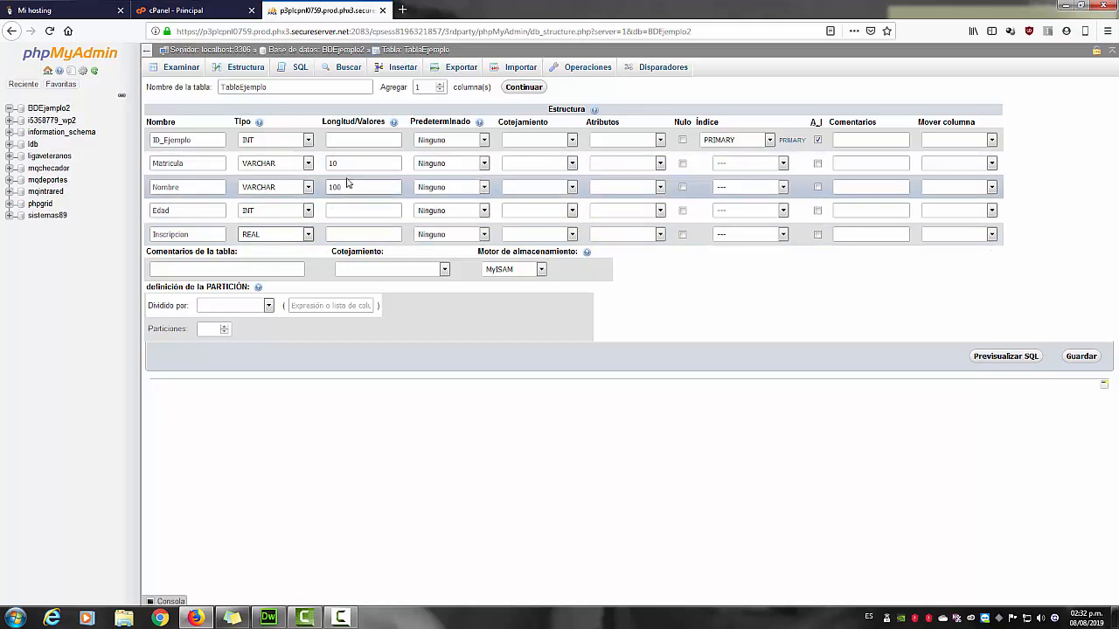
{"action": "left_click", "coordinate": [344, 187]}
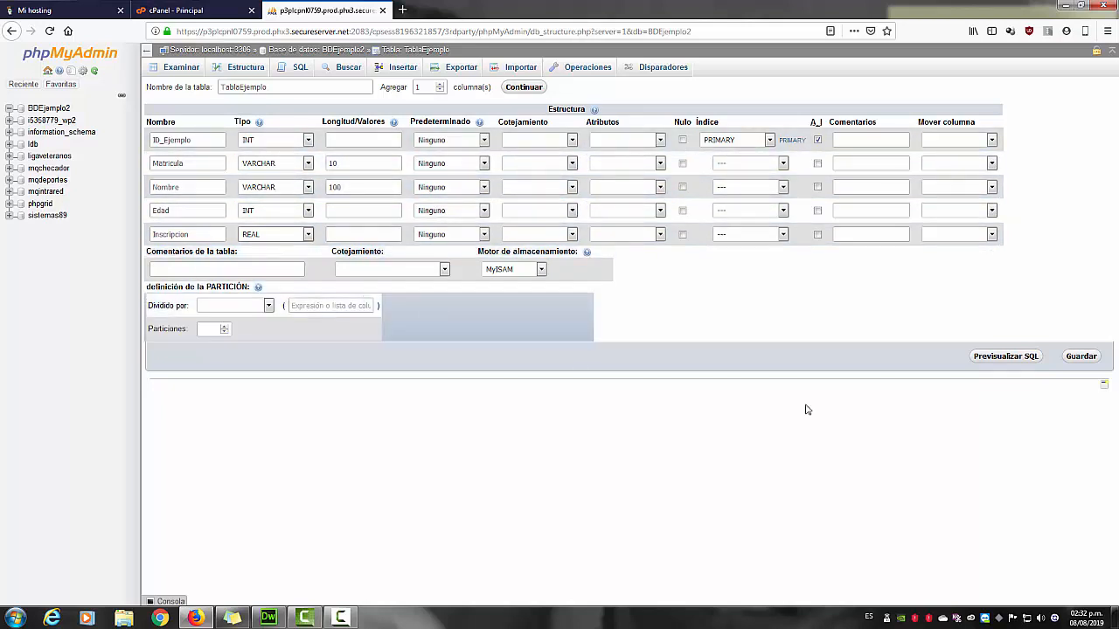
Save the table, then add a DATE column named Fecha after Inscripcion.
{"action": "left_click", "coordinate": [1079, 359]}
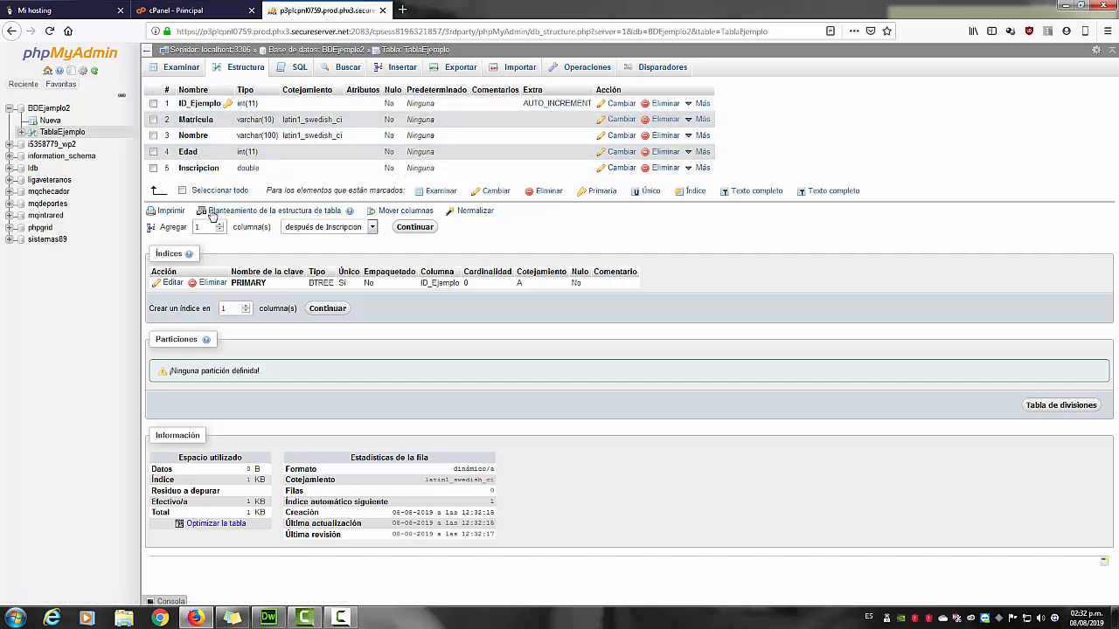
{"action": "left_click", "coordinate": [413, 229]}
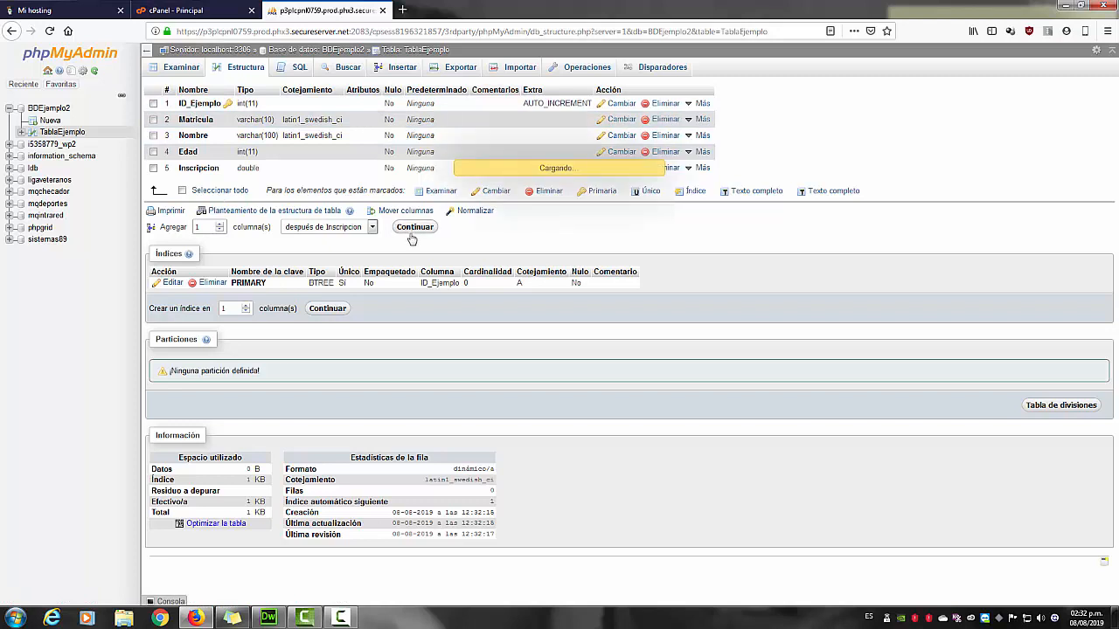
{"action": "left_click", "coordinate": [194, 112]}
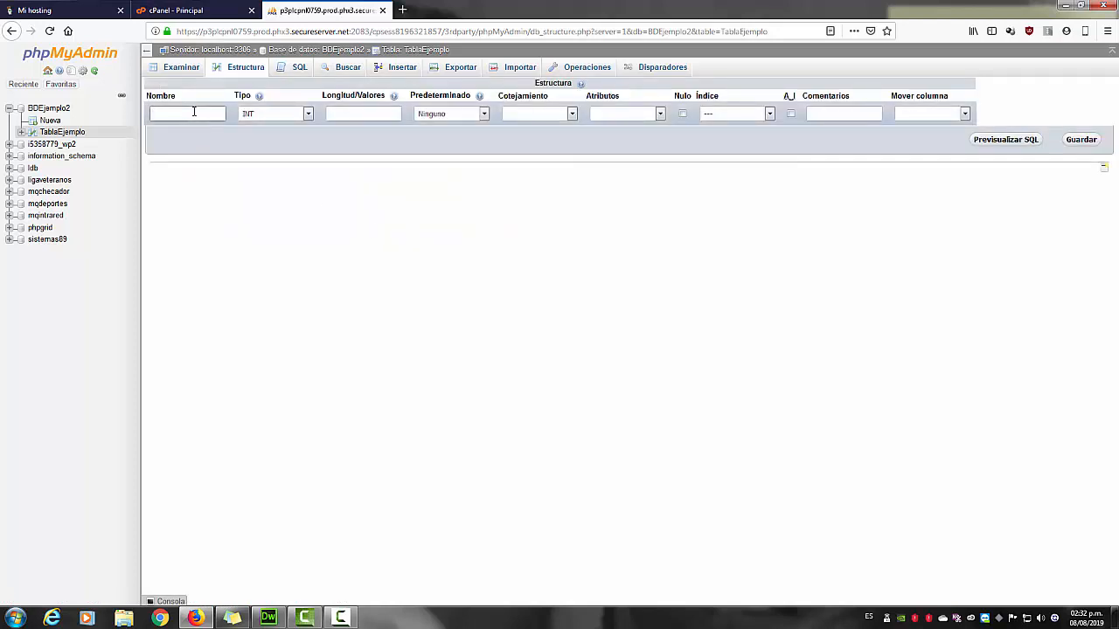
{"action": "type", "text": "Fecha"}
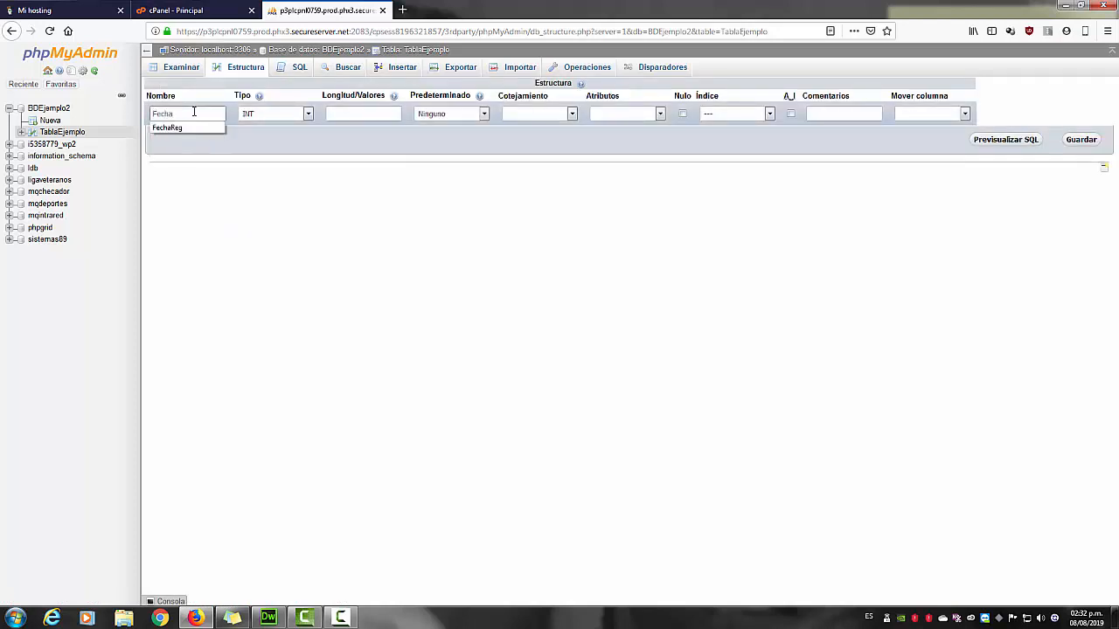
{"action": "left_click", "coordinate": [254, 115]}
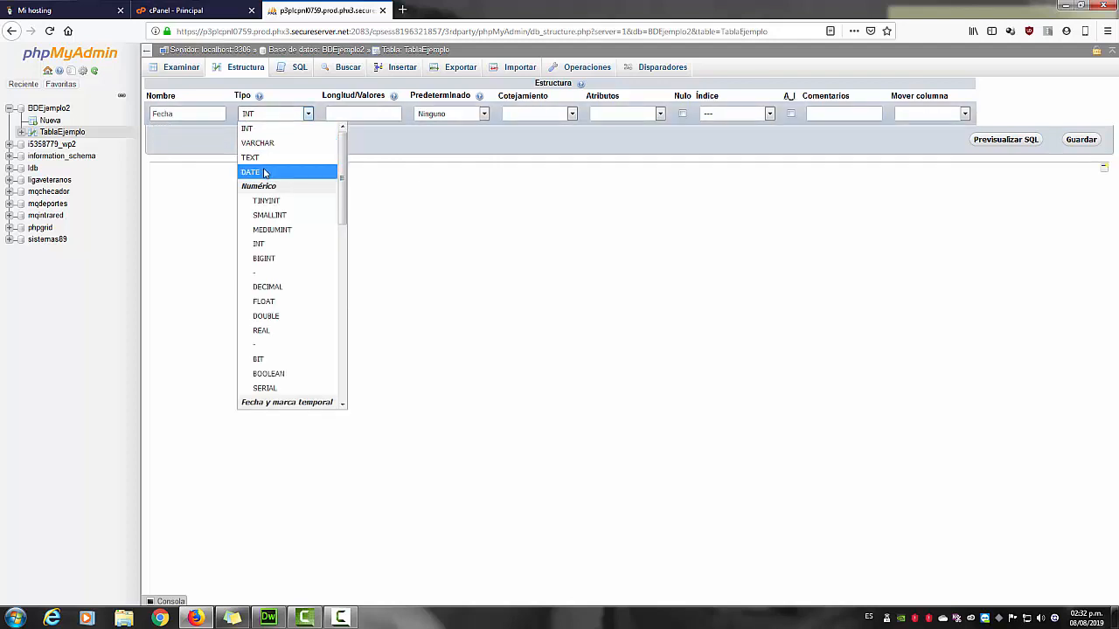
{"action": "left_click", "coordinate": [265, 172]}
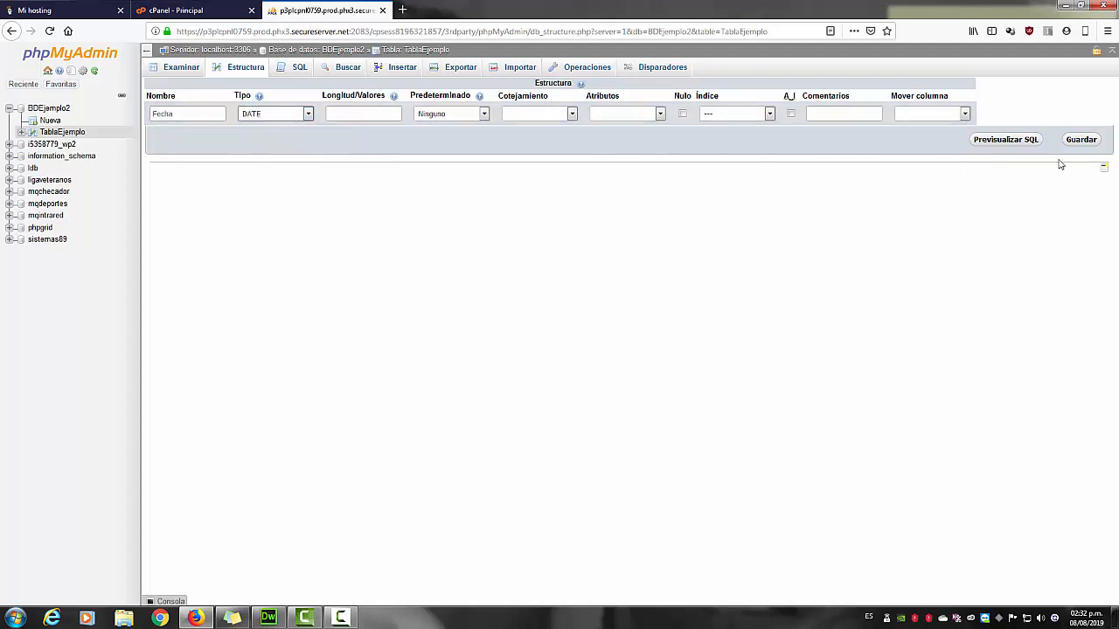
{"action": "left_click", "coordinate": [1081, 141]}
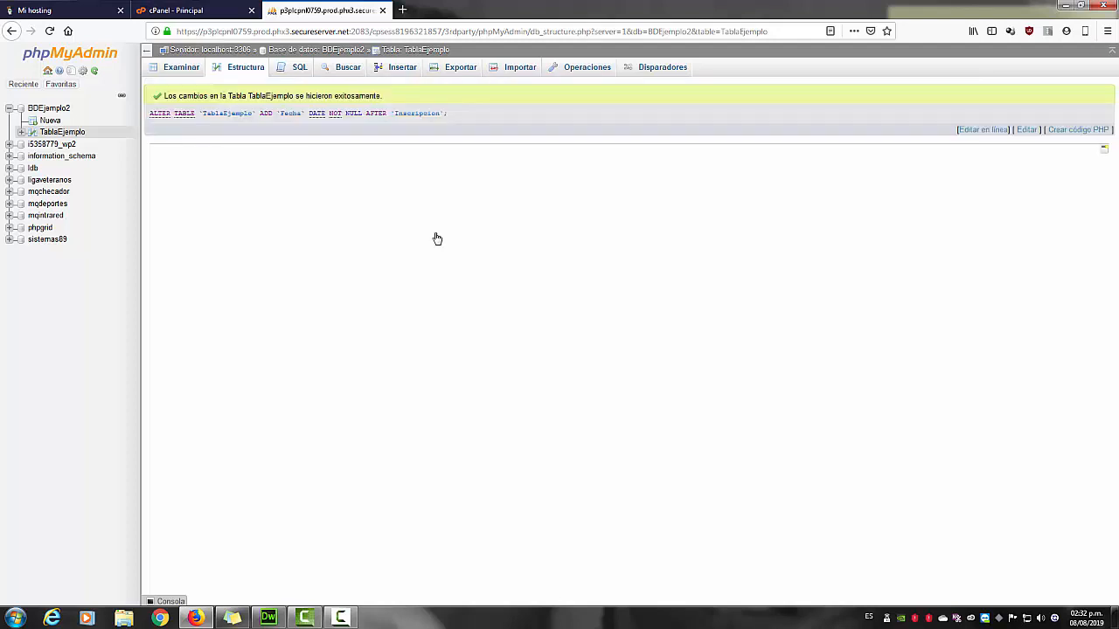
Check TablaEjemplo's six-column structure and empty contents, then open the Insertar form.
{"action": "left_click", "coordinate": [244, 74]}
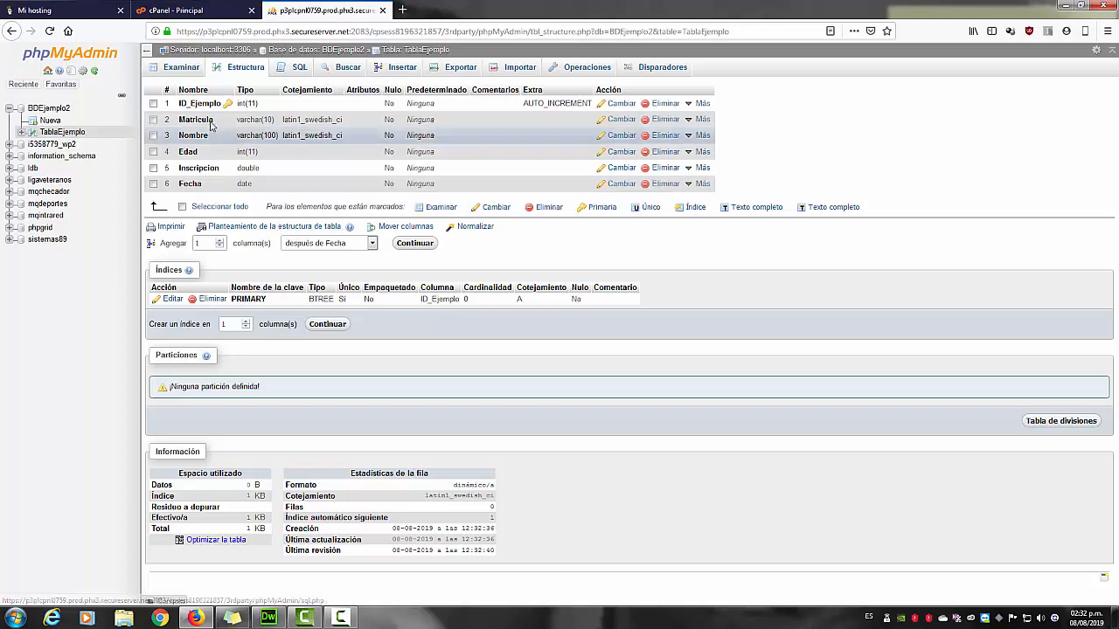
{"action": "left_click", "coordinate": [180, 70]}
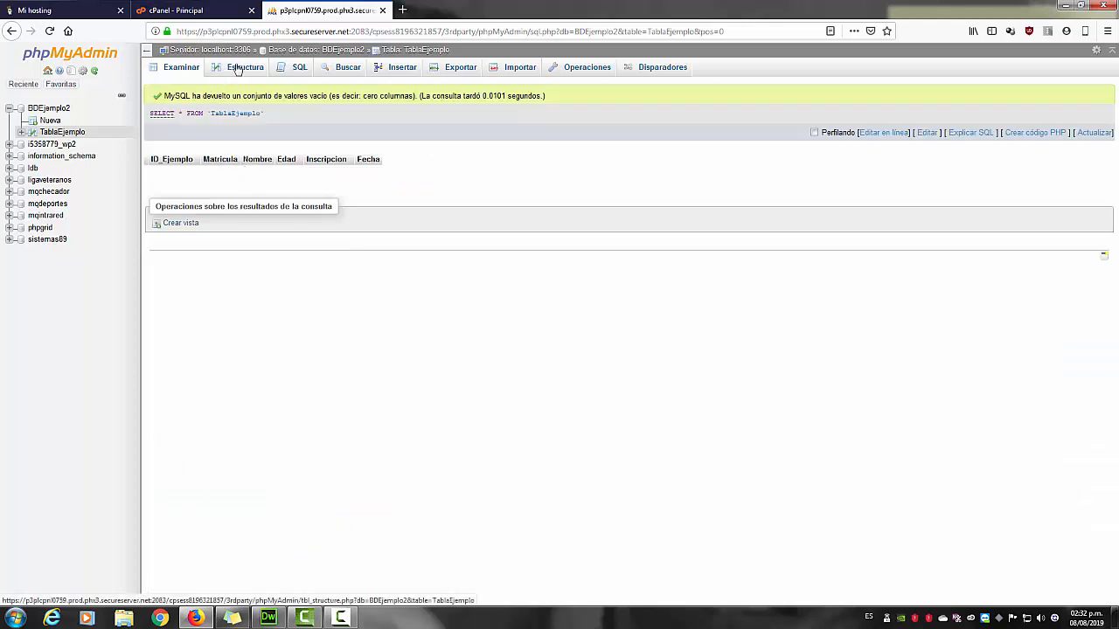
{"action": "left_click", "coordinate": [239, 67]}
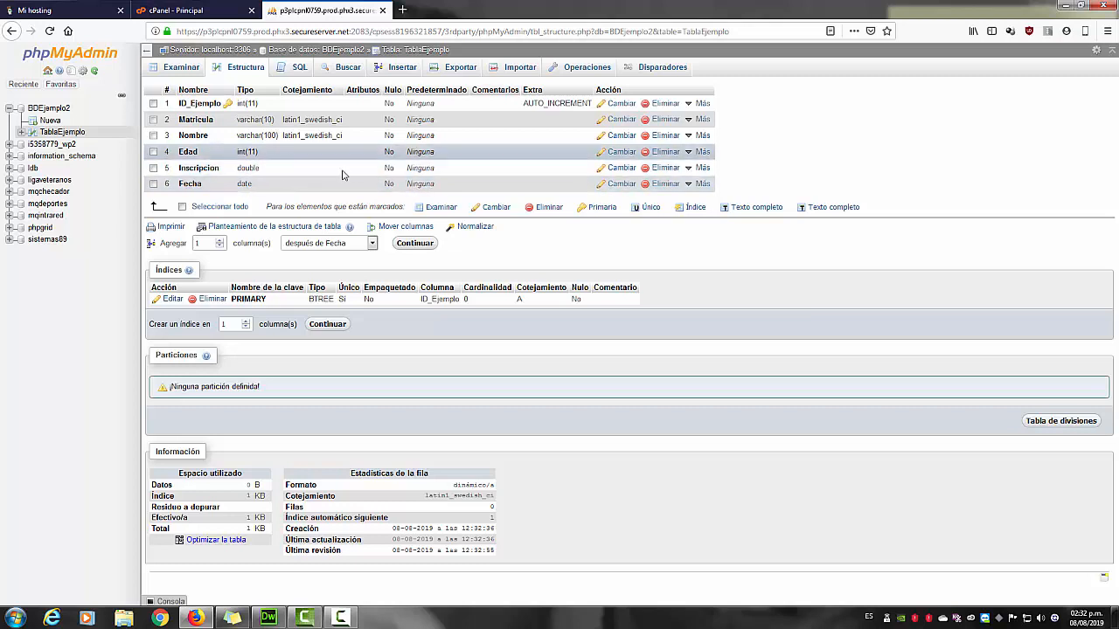
{"action": "left_click", "coordinate": [399, 73]}
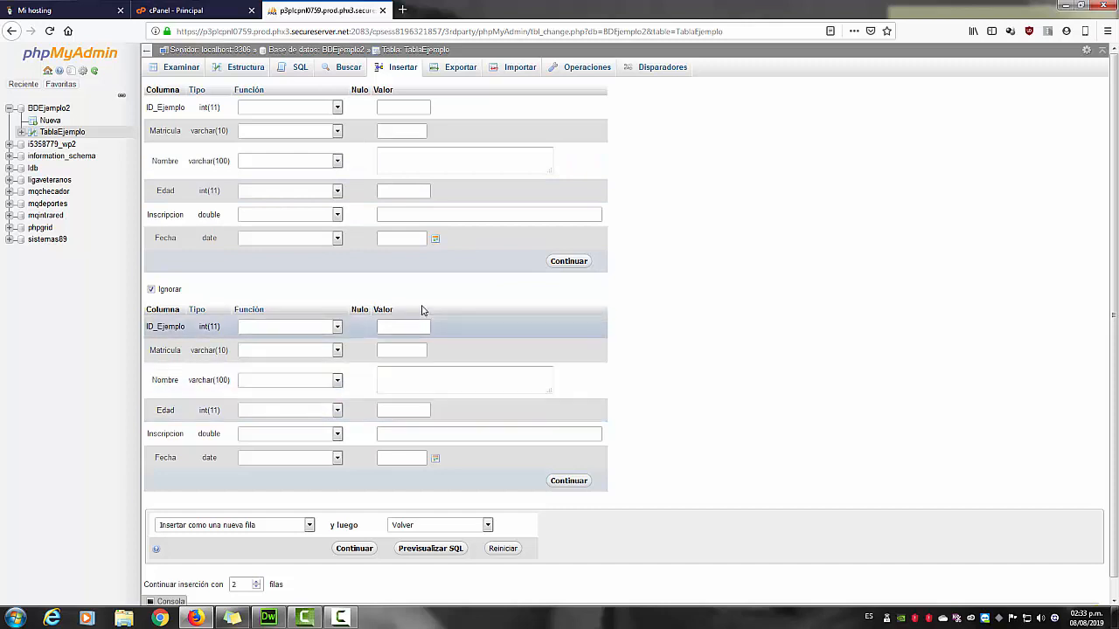
Fill the first record: Matricula 1001, a student name, Edad 12, Inscripcion 1800, date 2019-08-08.
{"action": "left_click", "coordinate": [429, 215]}
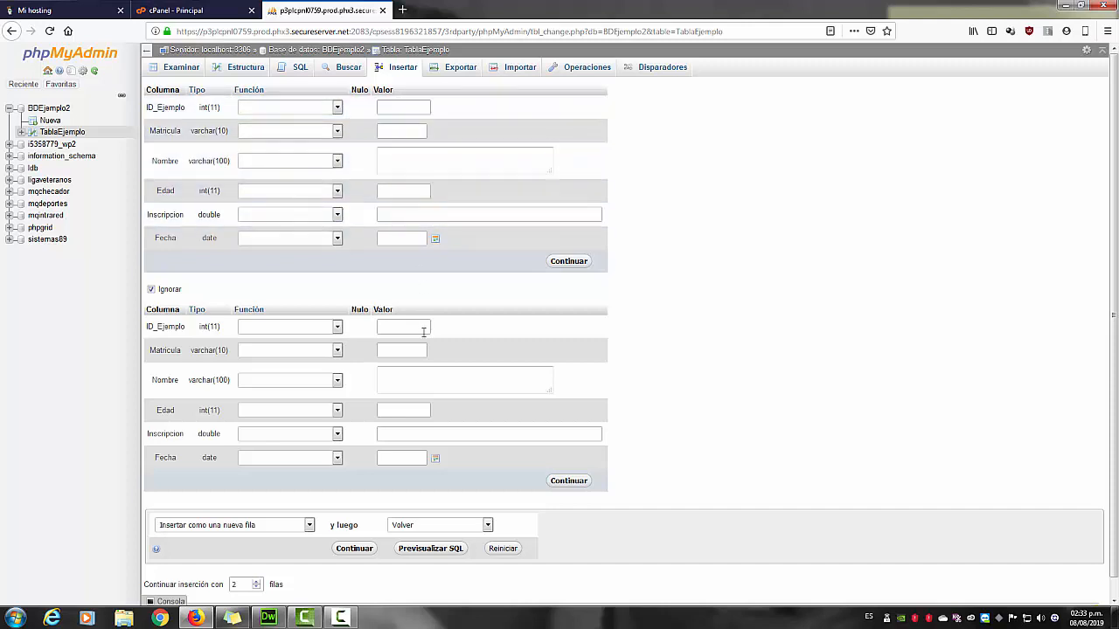
{"action": "left_click", "coordinate": [436, 434]}
{"action": "left_click", "coordinate": [398, 133]}
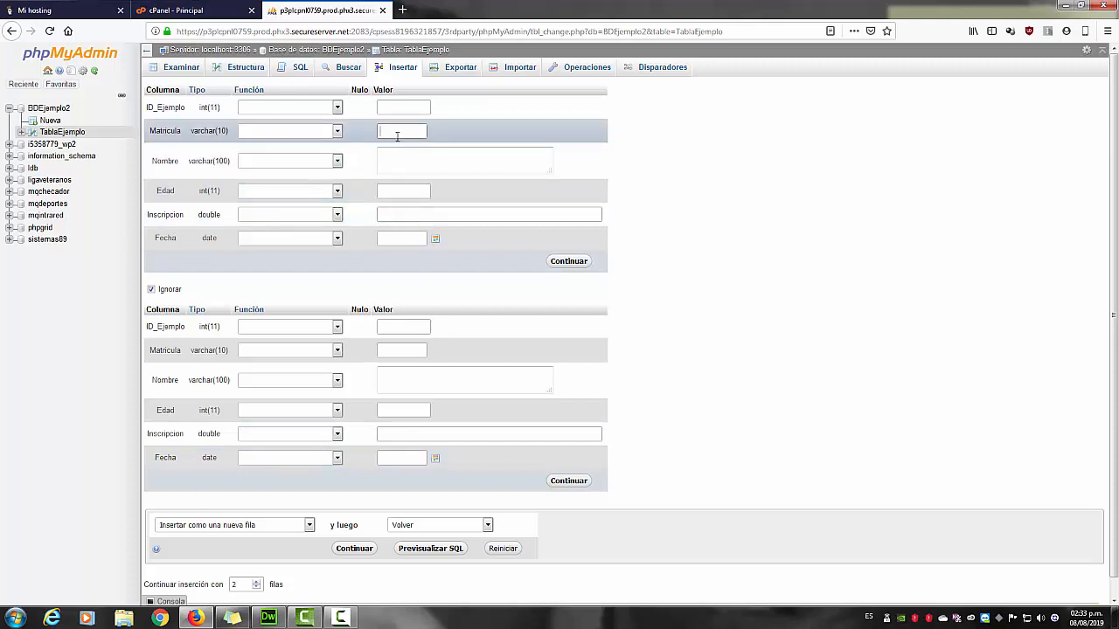
{"action": "type", "text": "1001"}
{"action": "left_click", "coordinate": [403, 152]}
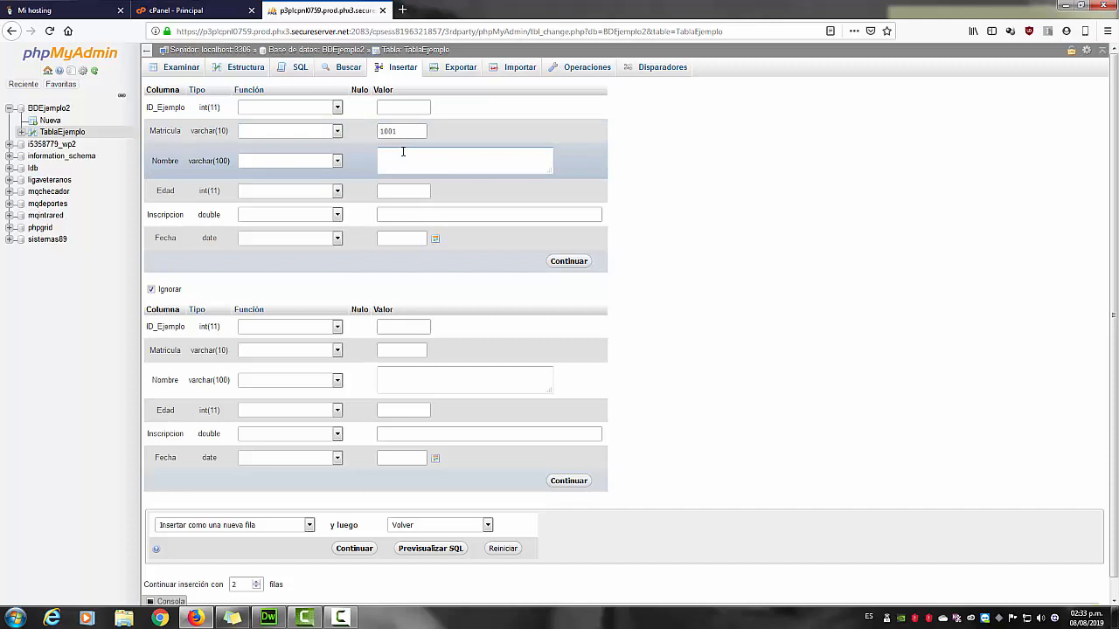
{"action": "left_click", "coordinate": [414, 190]}
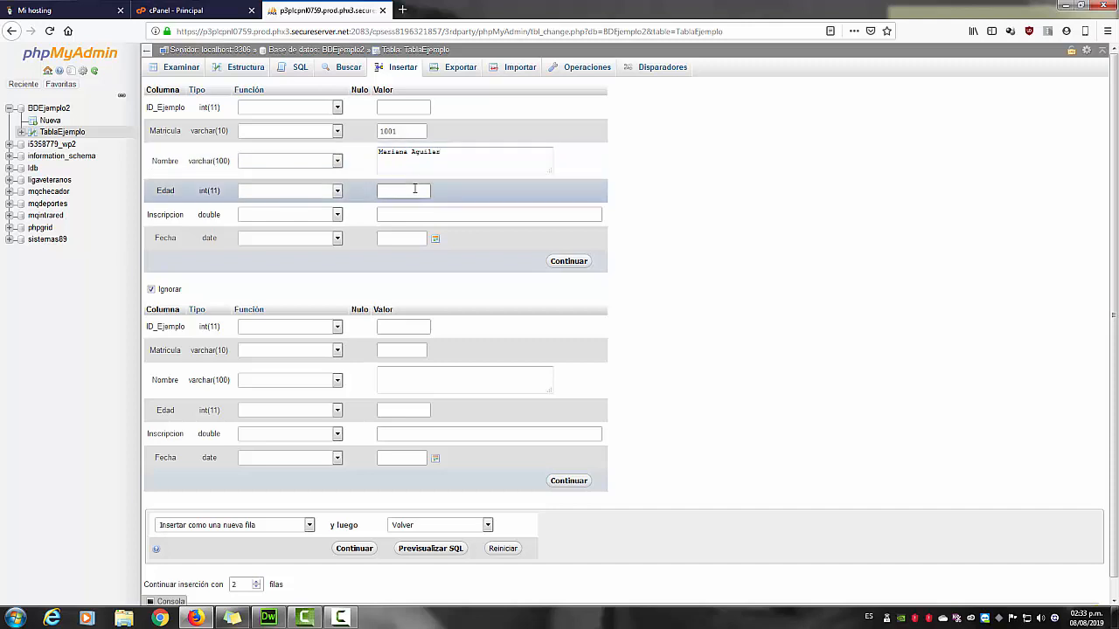
{"action": "type", "text": "12"}
{"action": "left_click", "coordinate": [416, 214]}
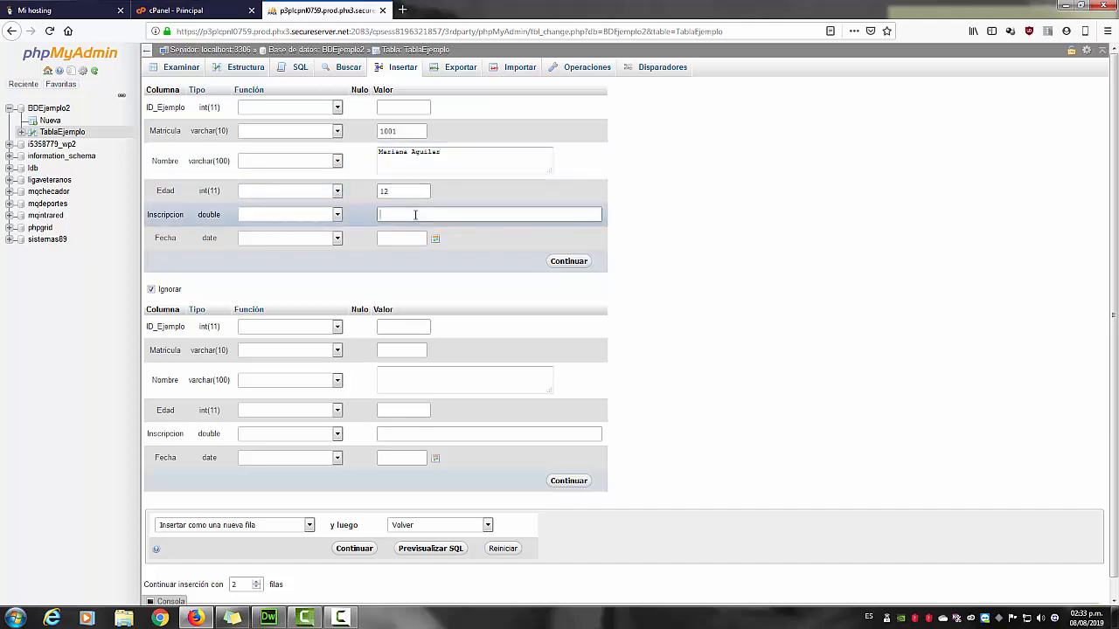
{"action": "type", "text": "1800"}
{"action": "left_click", "coordinate": [389, 238]}
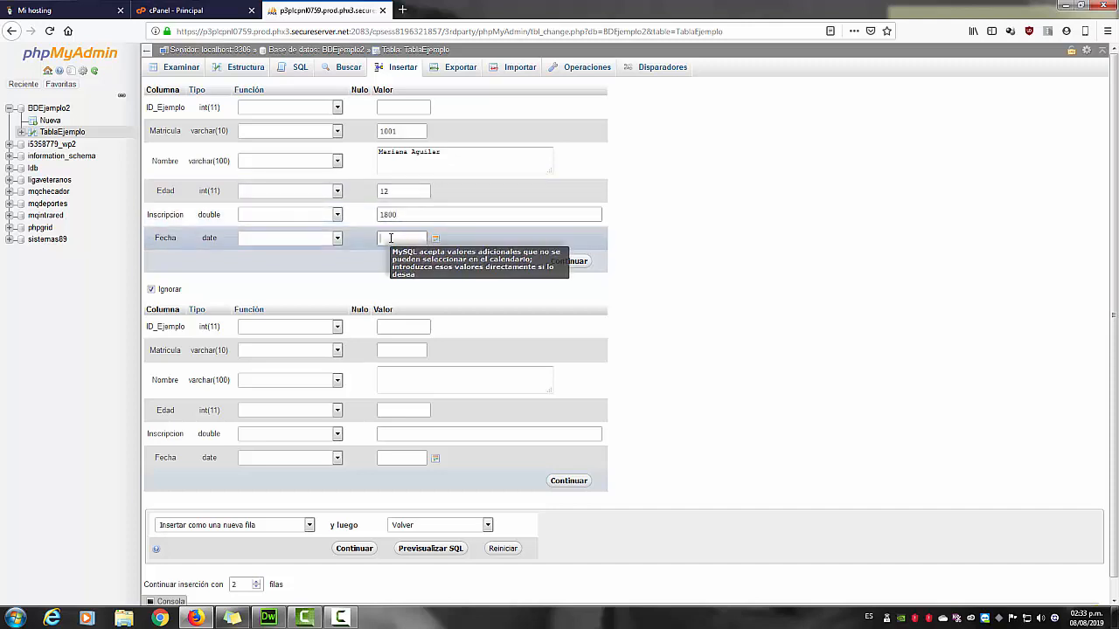
{"action": "left_click", "coordinate": [436, 239]}
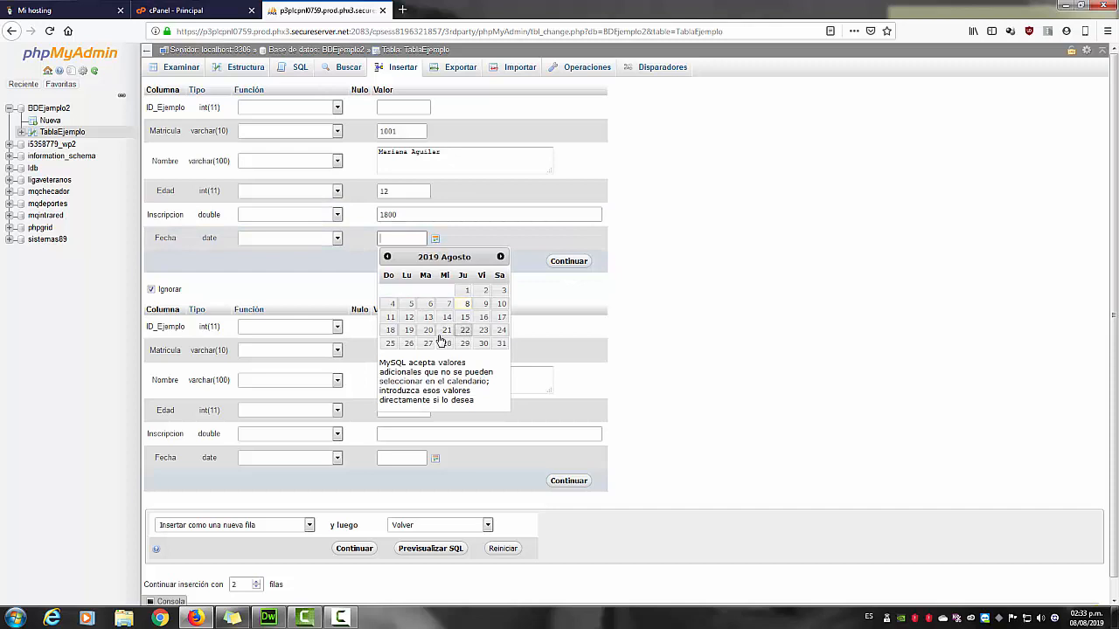
{"action": "left_click", "coordinate": [466, 305]}
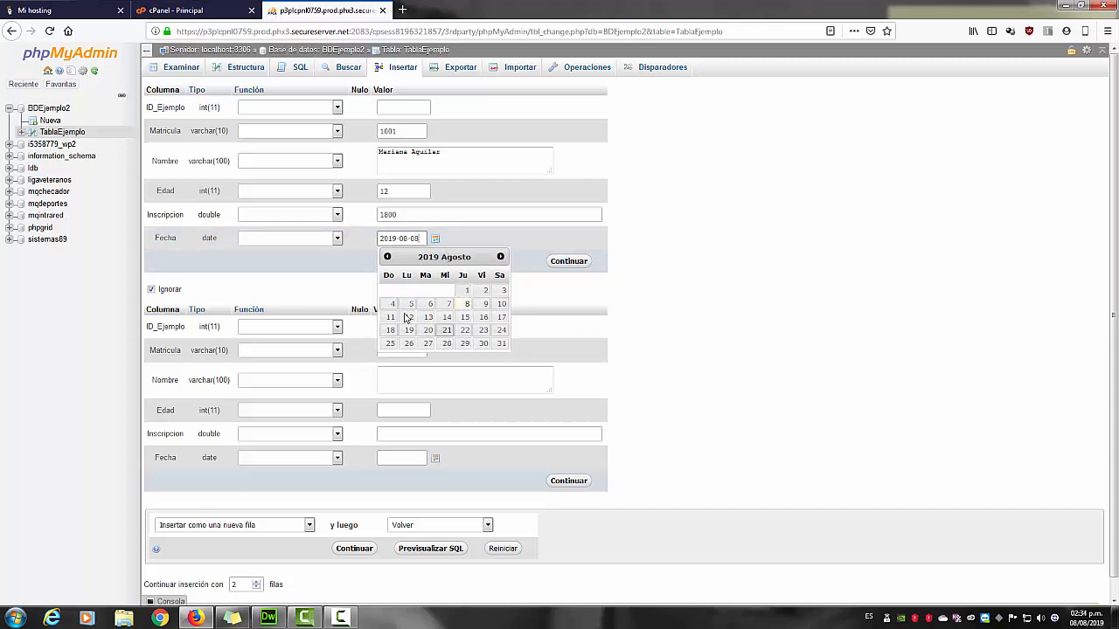
{"action": "left_click", "coordinate": [353, 282]}
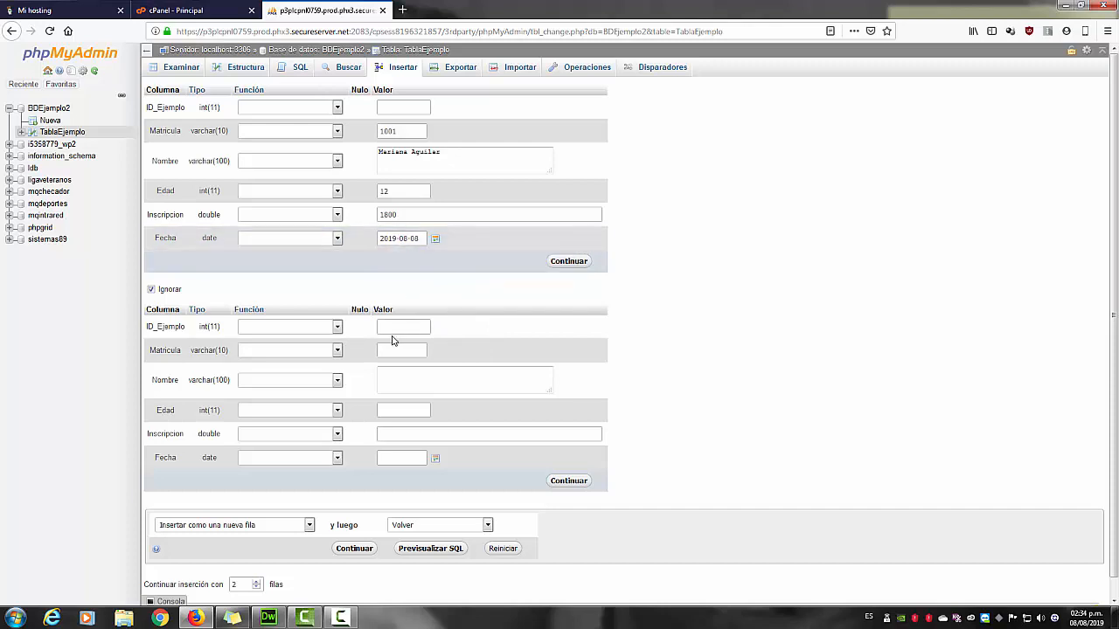
Fill the second record: Matricula 1002, a student name, Edad 18, Inscripcion 2900, date 2019-07-16.
{"action": "left_click", "coordinate": [406, 352]}
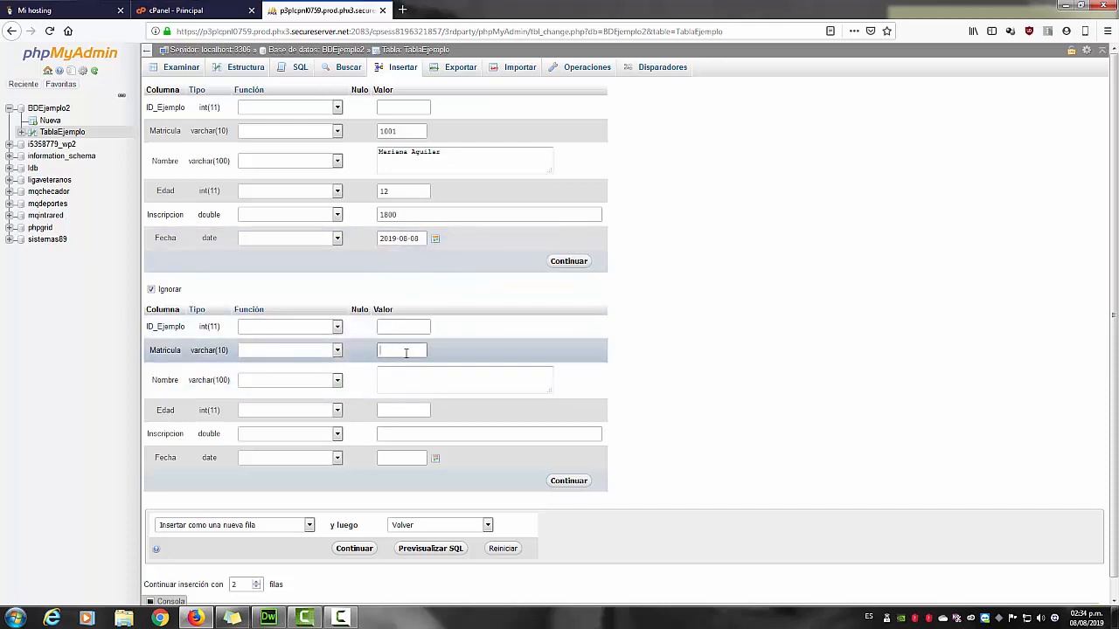
{"action": "type", "text": "1002"}
{"action": "key", "text": "Tab"}
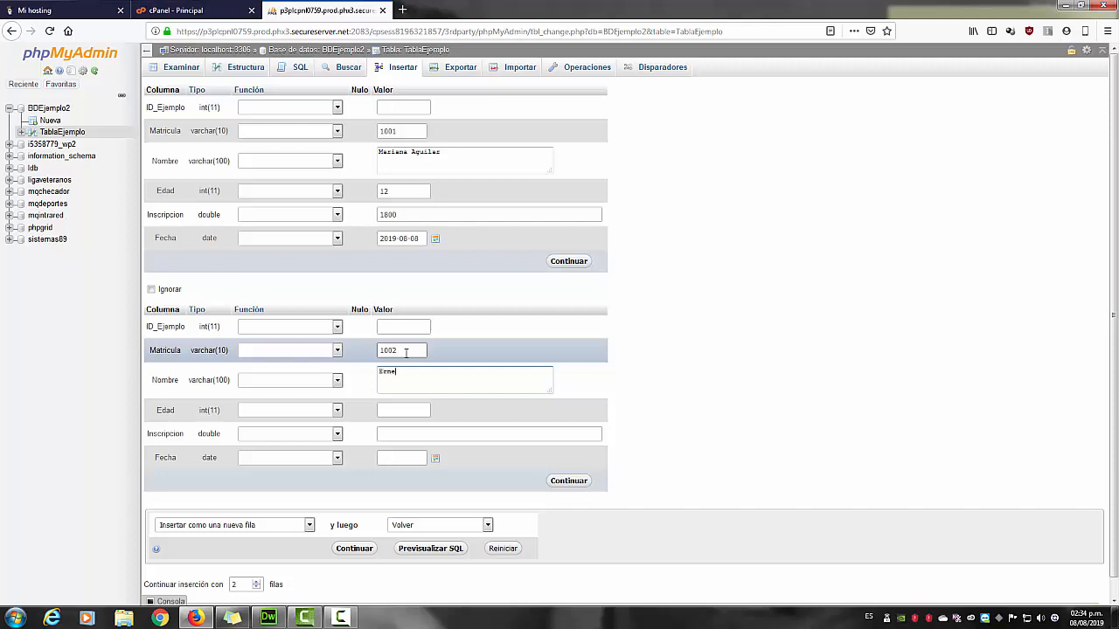
{"action": "left_click", "coordinate": [408, 410]}
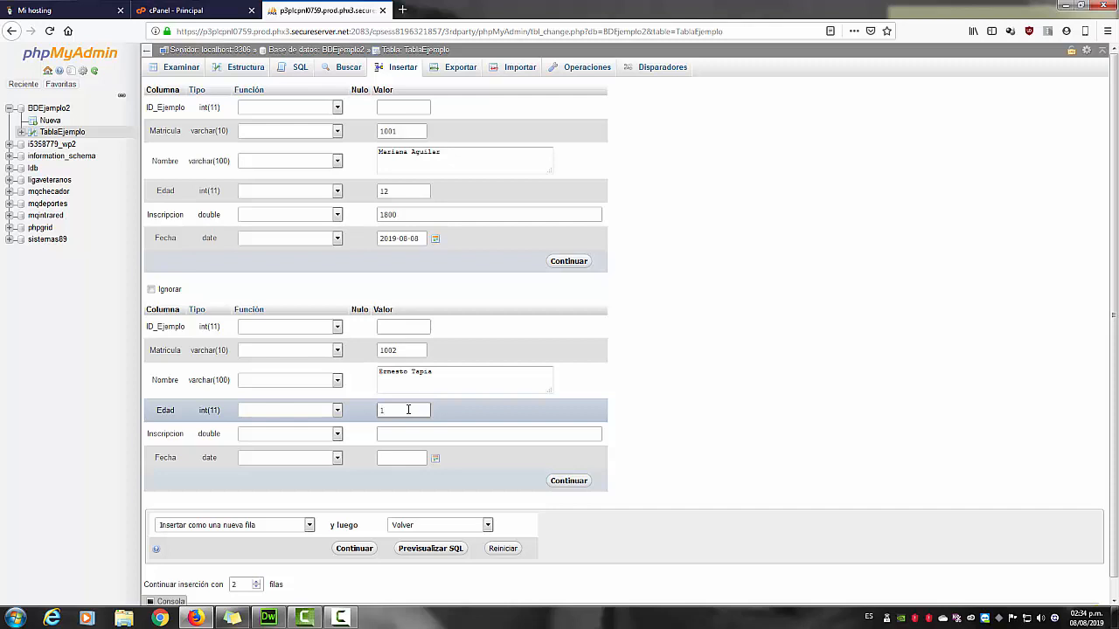
{"action": "type", "text": "18"}
{"action": "left_click", "coordinate": [407, 440]}
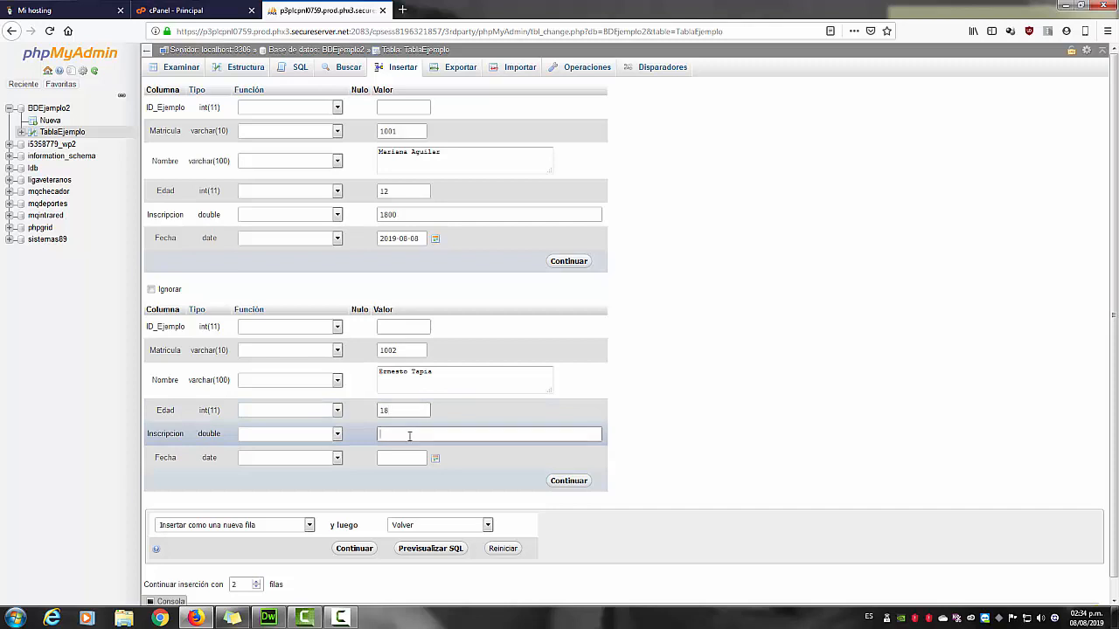
{"action": "type", "text": "2900"}
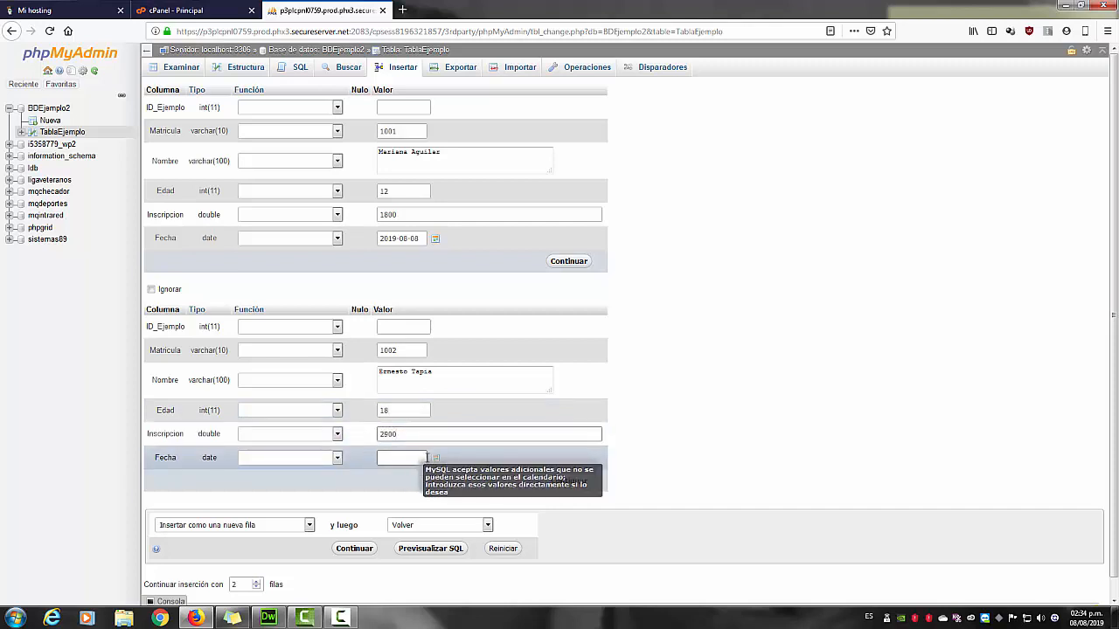
{"action": "left_click", "coordinate": [435, 459]}
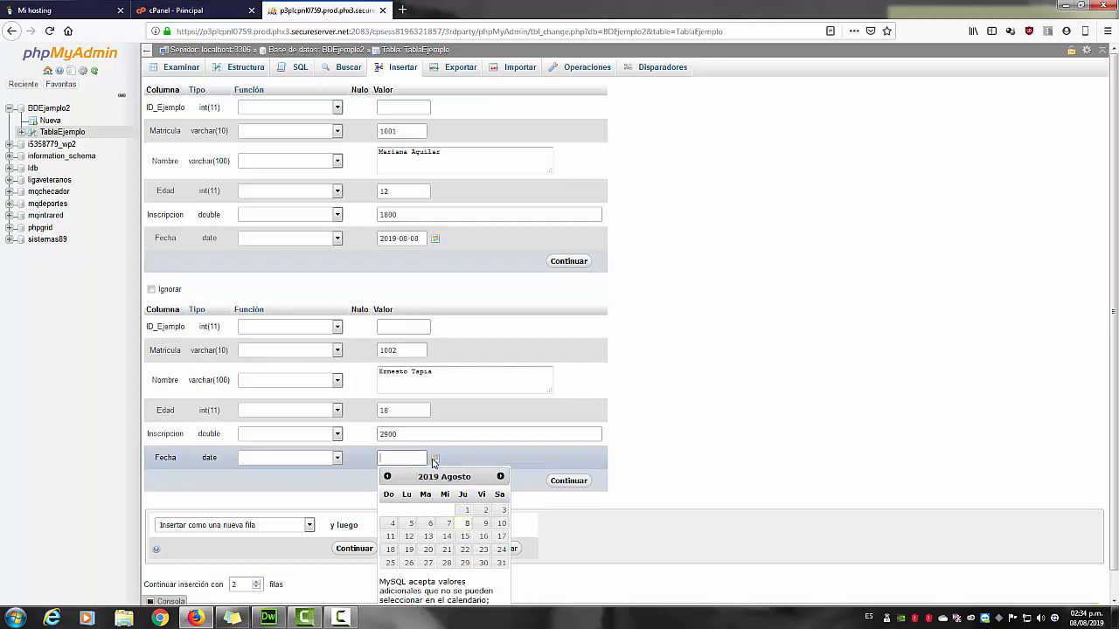
{"action": "left_click", "coordinate": [387, 477]}
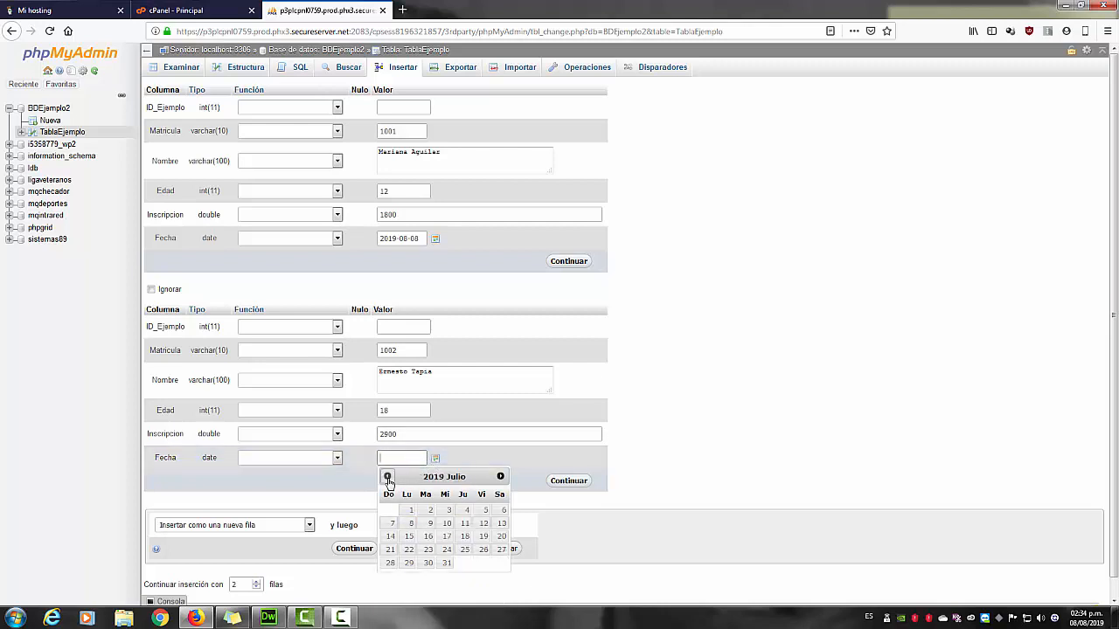
{"action": "left_click", "coordinate": [428, 536]}
{"action": "left_click", "coordinate": [555, 465]}
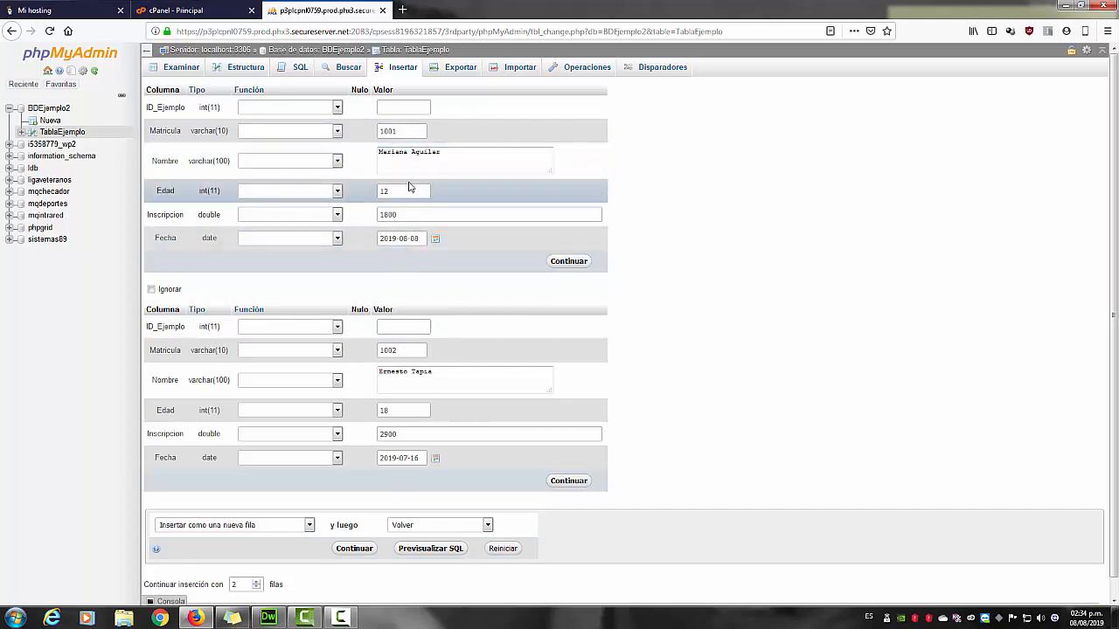
Insert both records and browse TablaEjemplo to see rows with IDs 1 and 2.
{"action": "left_click", "coordinate": [355, 549]}
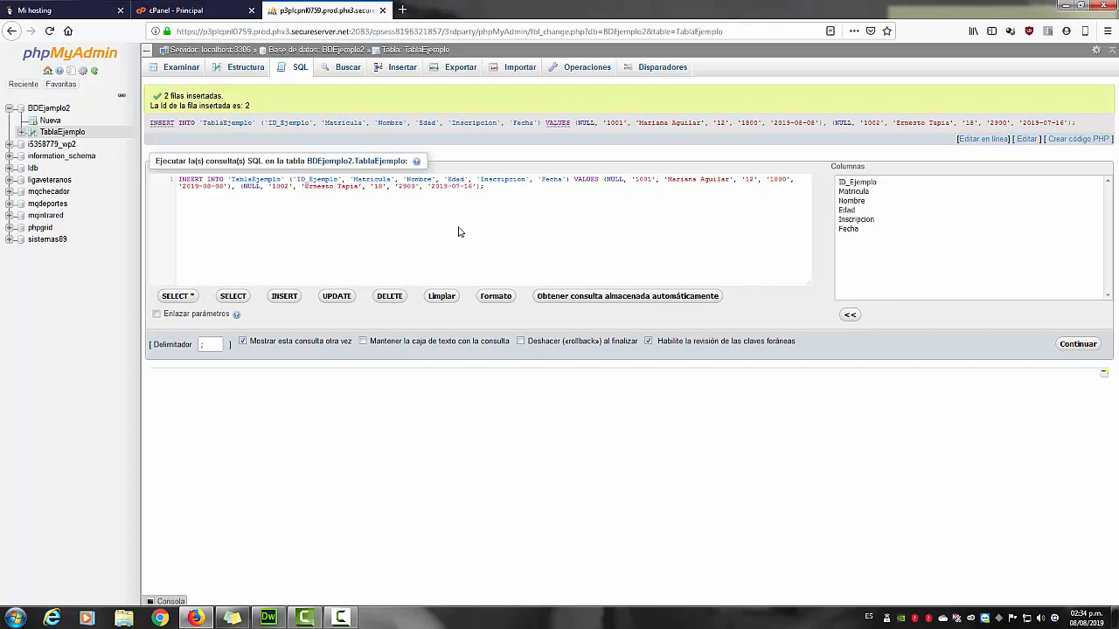
{"action": "left_click", "coordinate": [177, 74]}
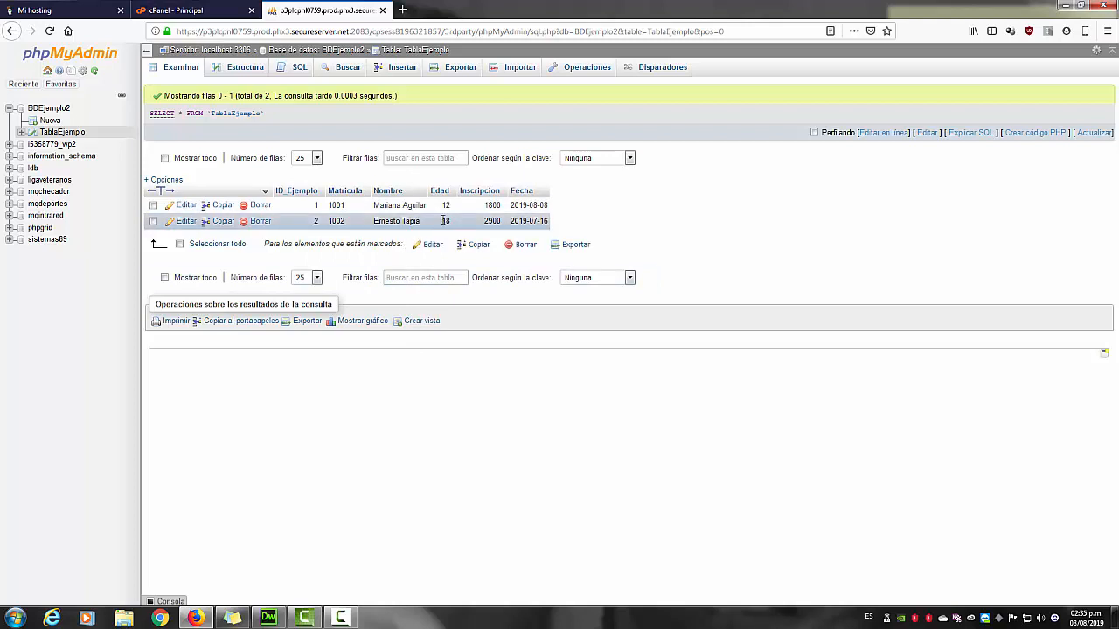
Edit the second row's Edad inline to 19 and save it.
{"action": "double_click", "coordinate": [446, 220]}
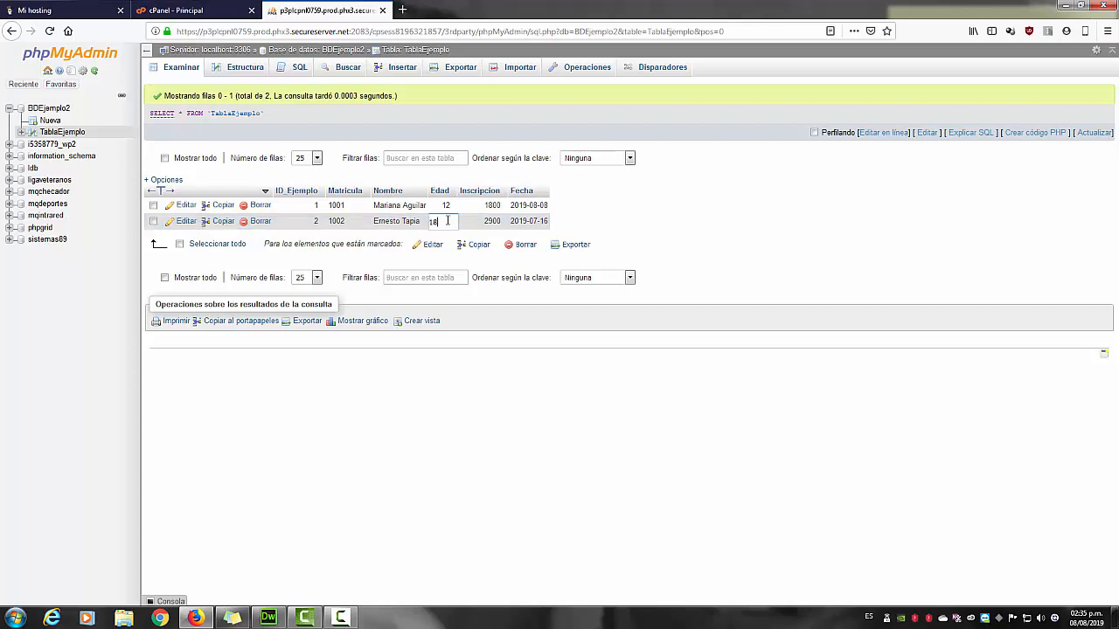
{"action": "type", "text": "19"}
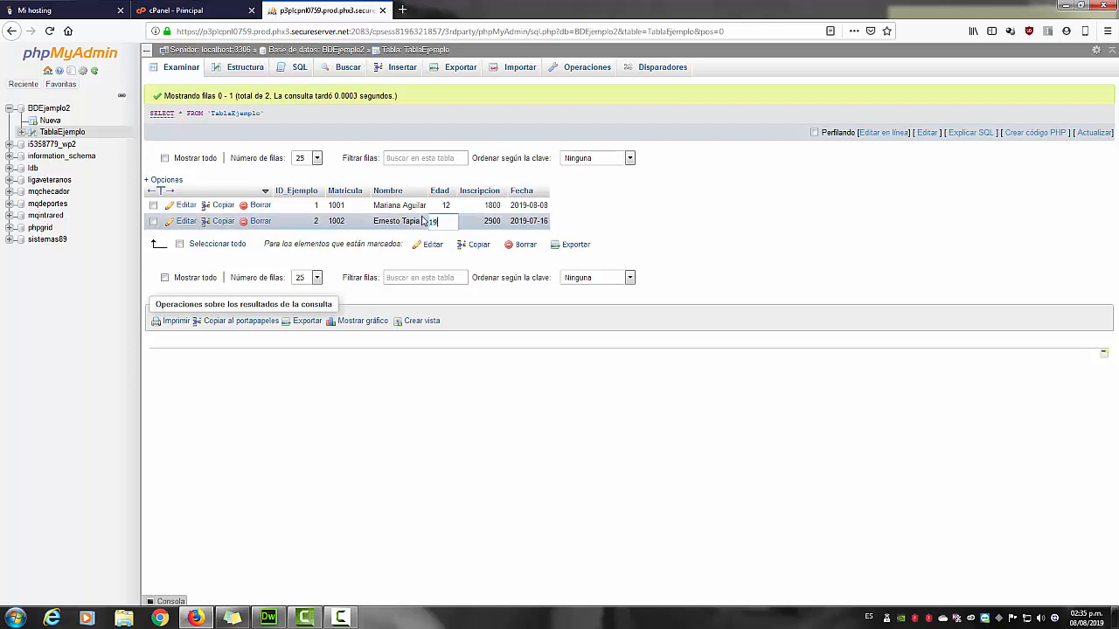
{"action": "key", "text": "Return"}
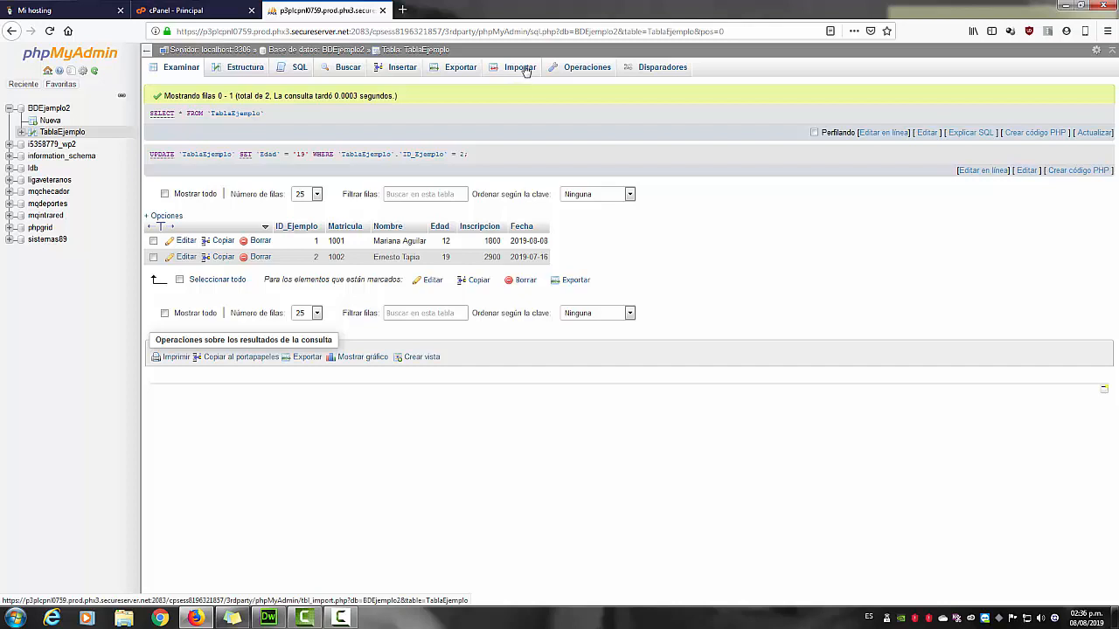
{"action": "left_click", "coordinate": [518, 68]}
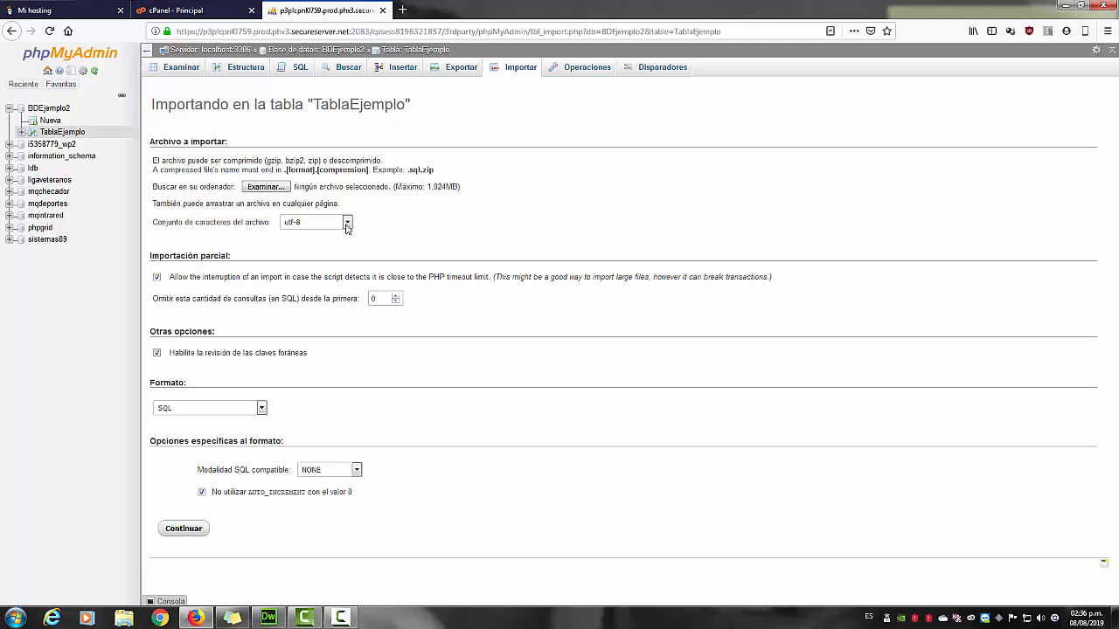
{"action": "left_click", "coordinate": [347, 224]}
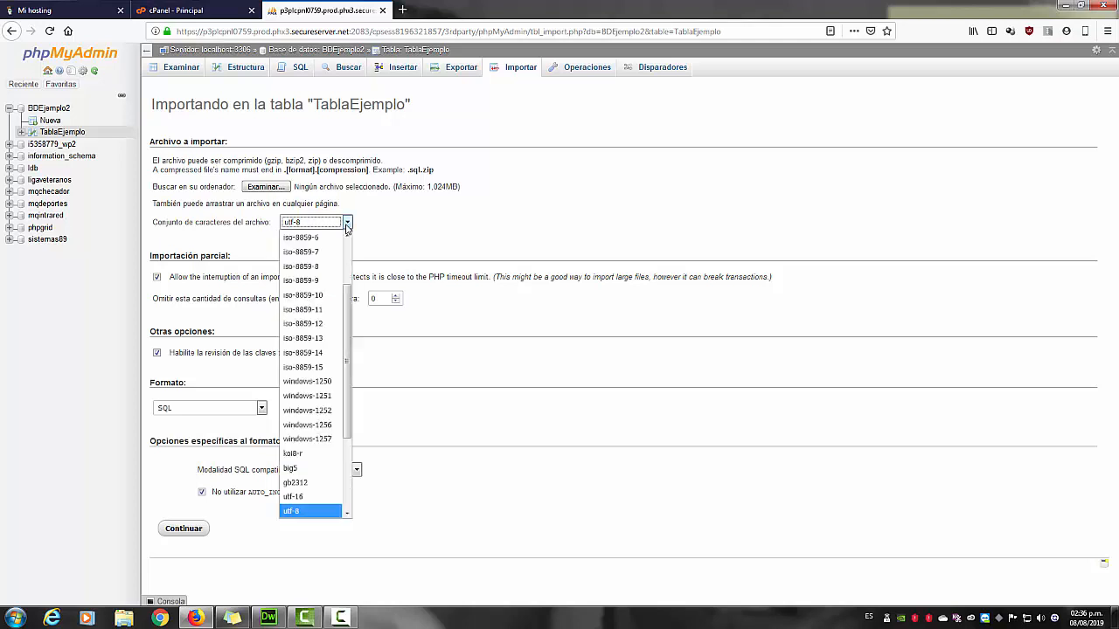
{"action": "left_click", "coordinate": [346, 225]}
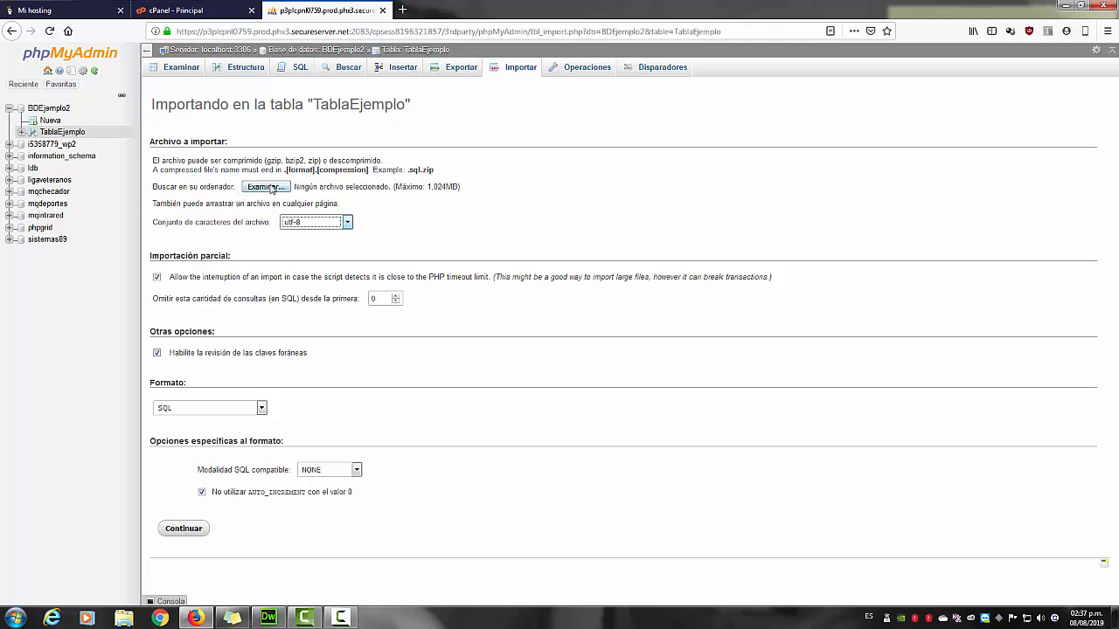
{"action": "left_click", "coordinate": [175, 72]}
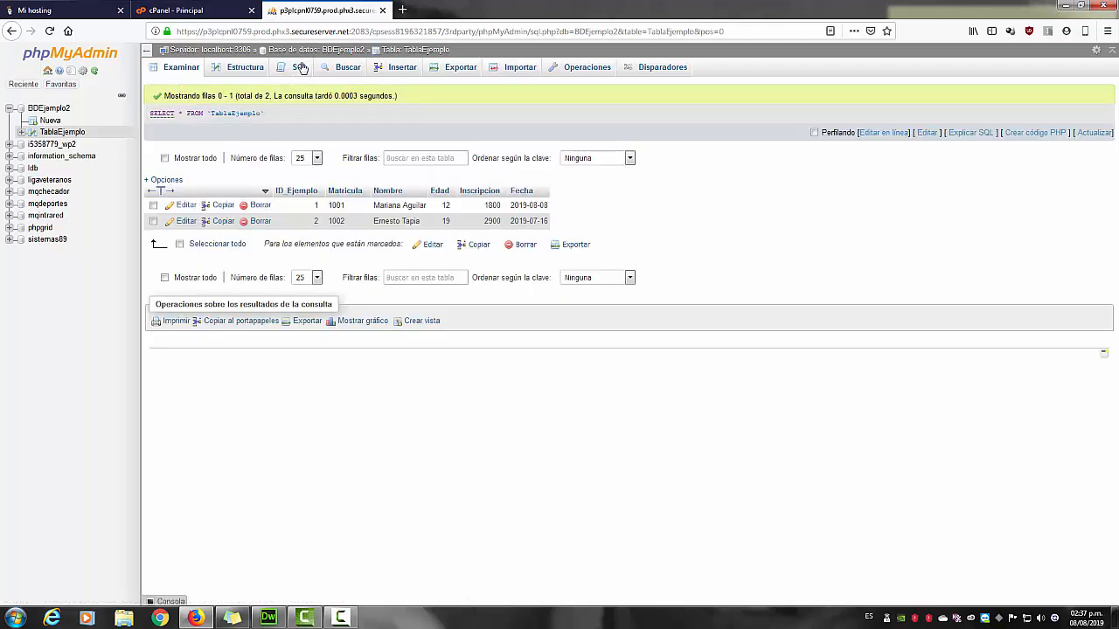
Run the SQL query 'select Nombre FROM TablaEjemplo ORDER BY NOMBRE' to list names alphabetically.
{"action": "left_click", "coordinate": [299, 70]}
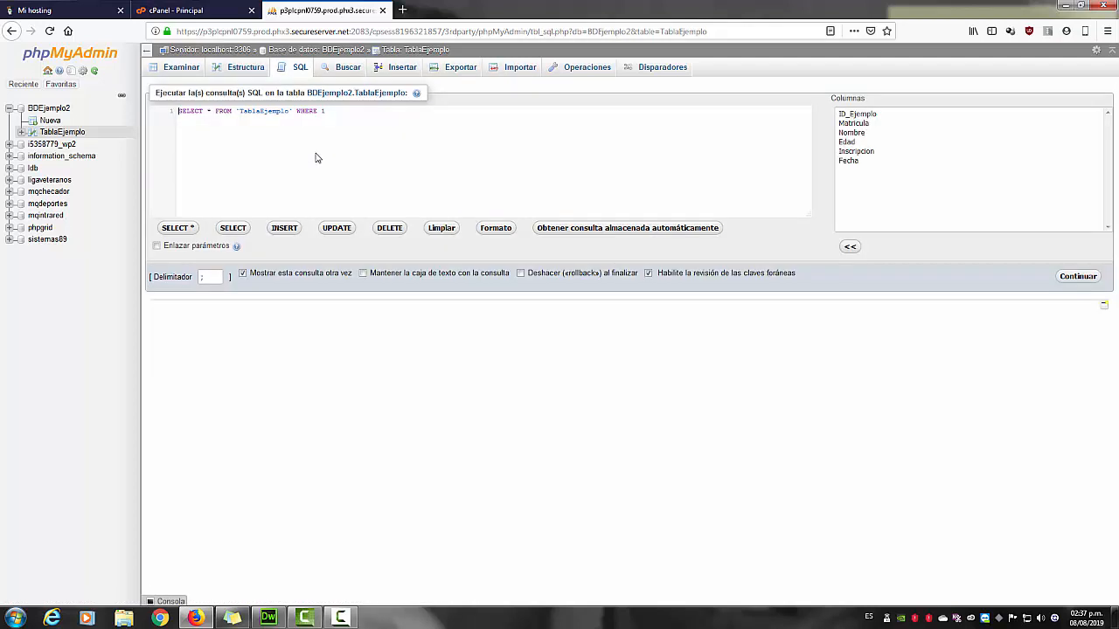
{"action": "left_click_drag", "start_coordinate": [331, 112], "coordinate": [169, 114]}
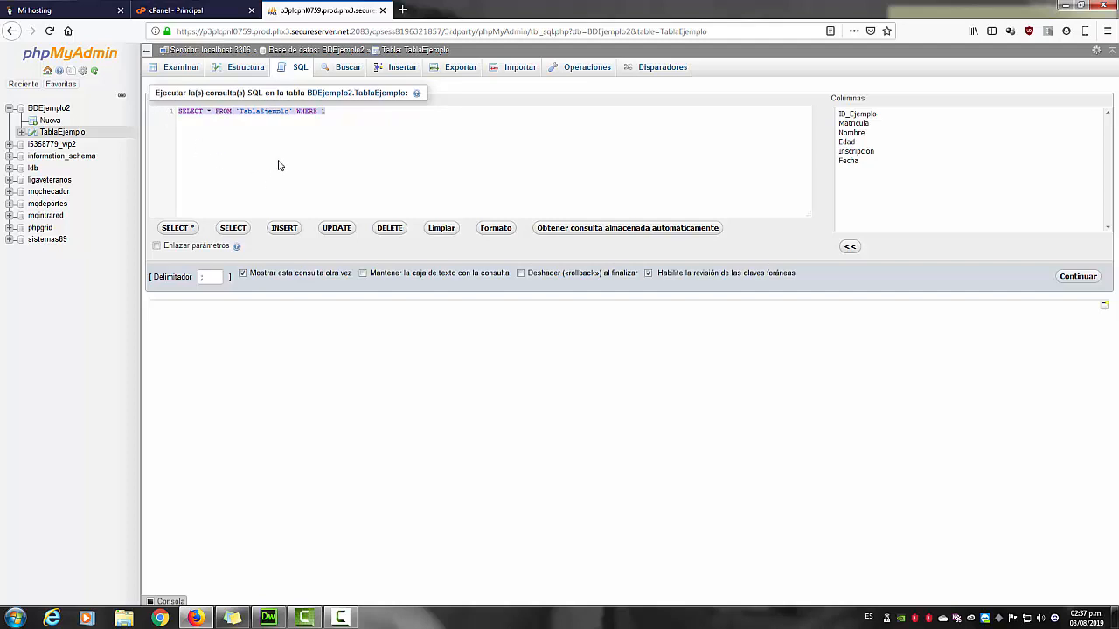
{"action": "type", "text": "select "}
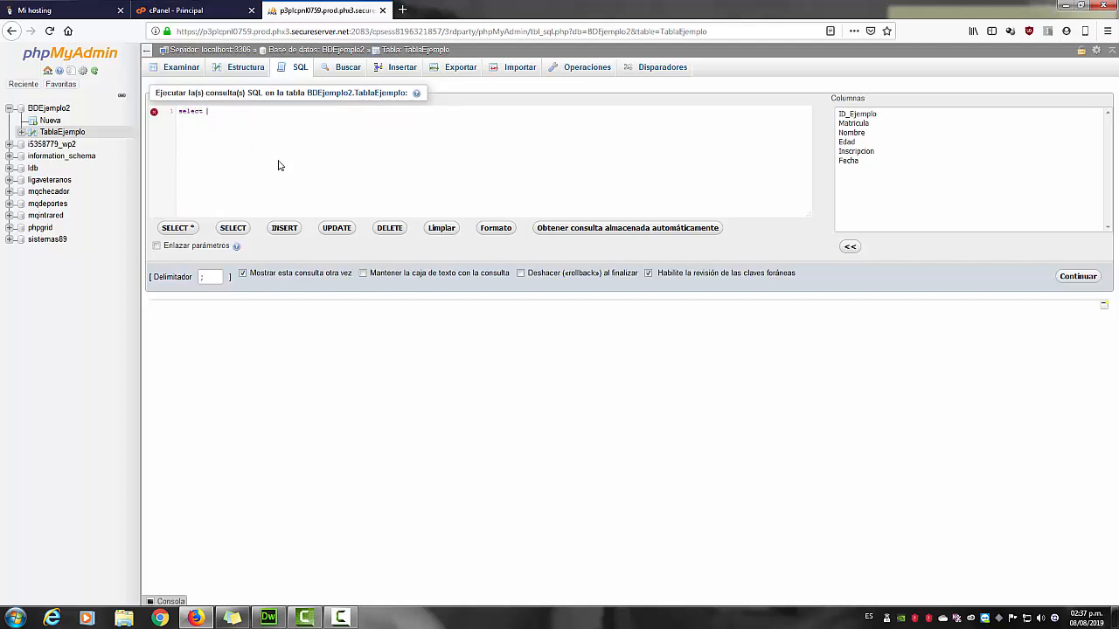
{"action": "type", "text": "Nombre"}
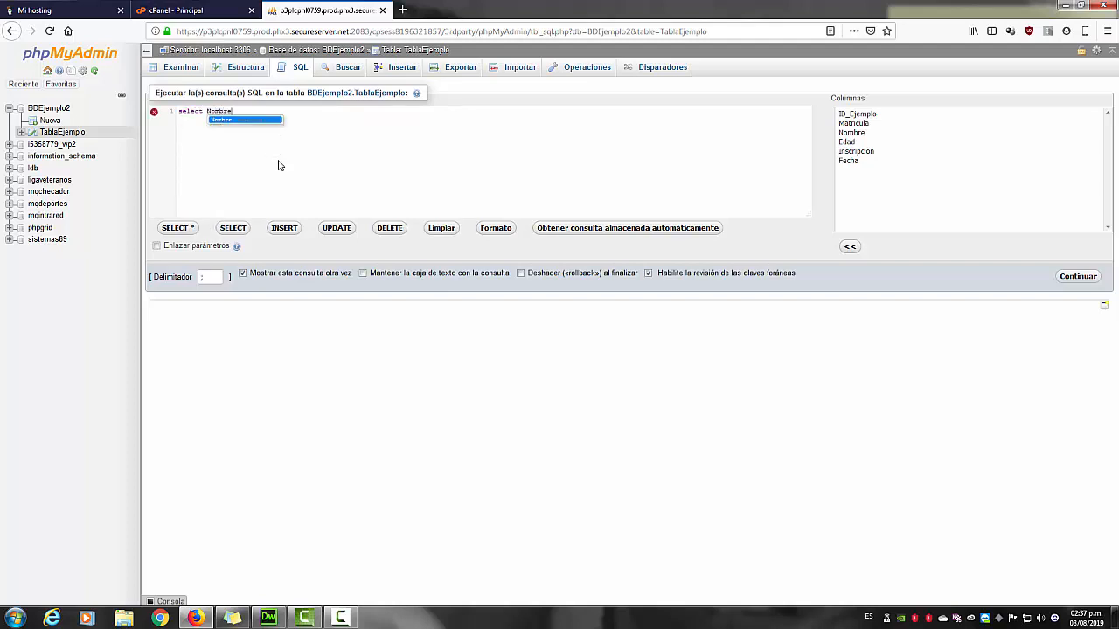
{"action": "type", "text": " FROM T"}
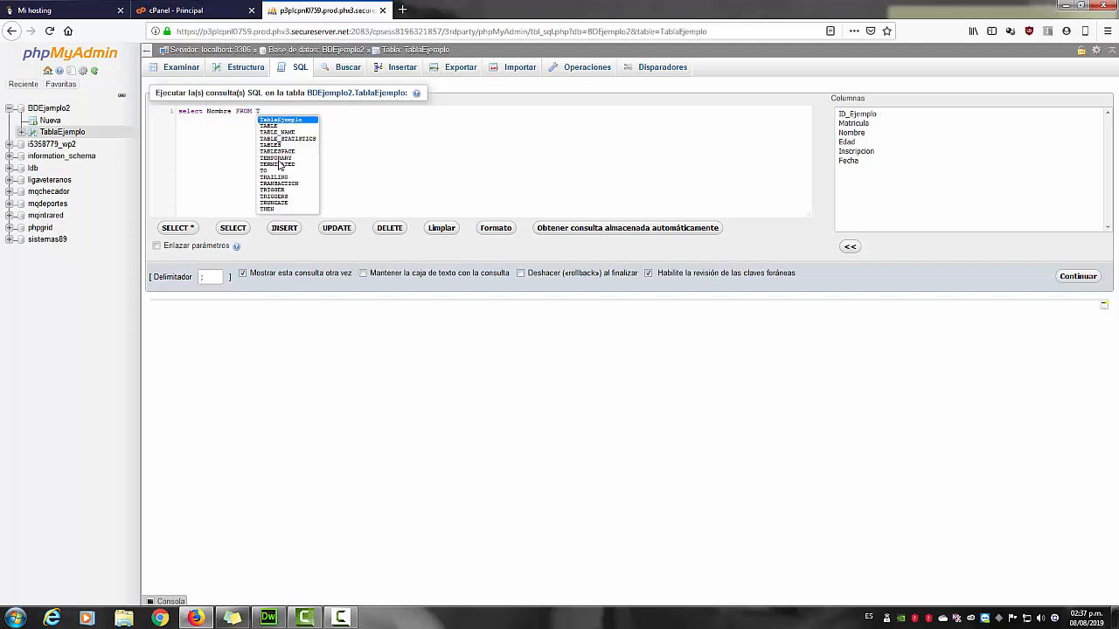
{"action": "left_click", "coordinate": [288, 122]}
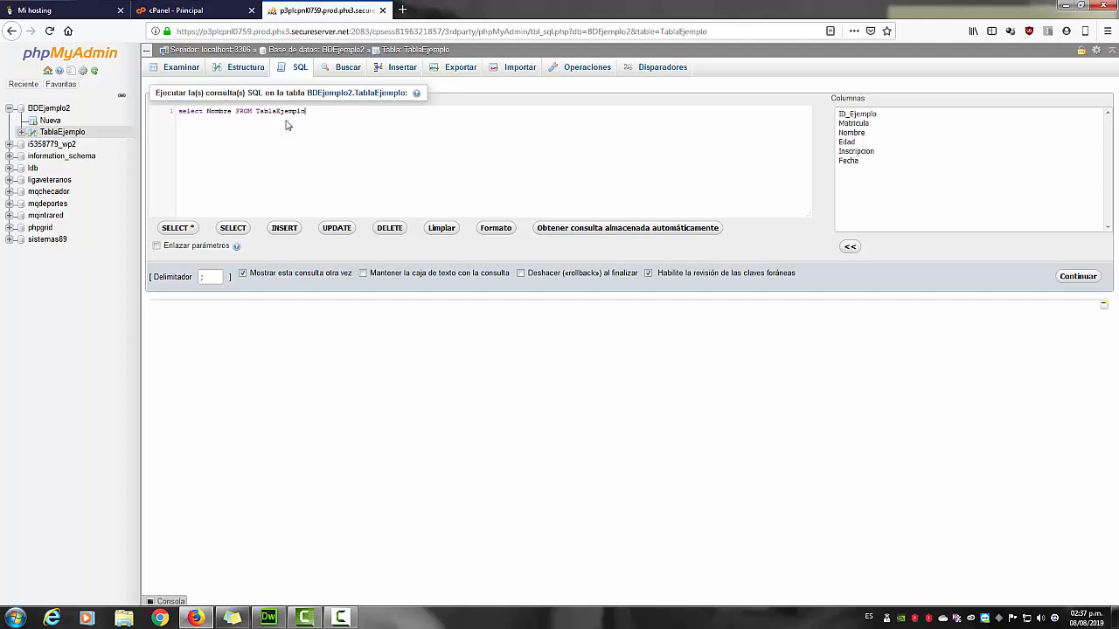
{"action": "type", "text": "ORDER BY NOMBRE"}
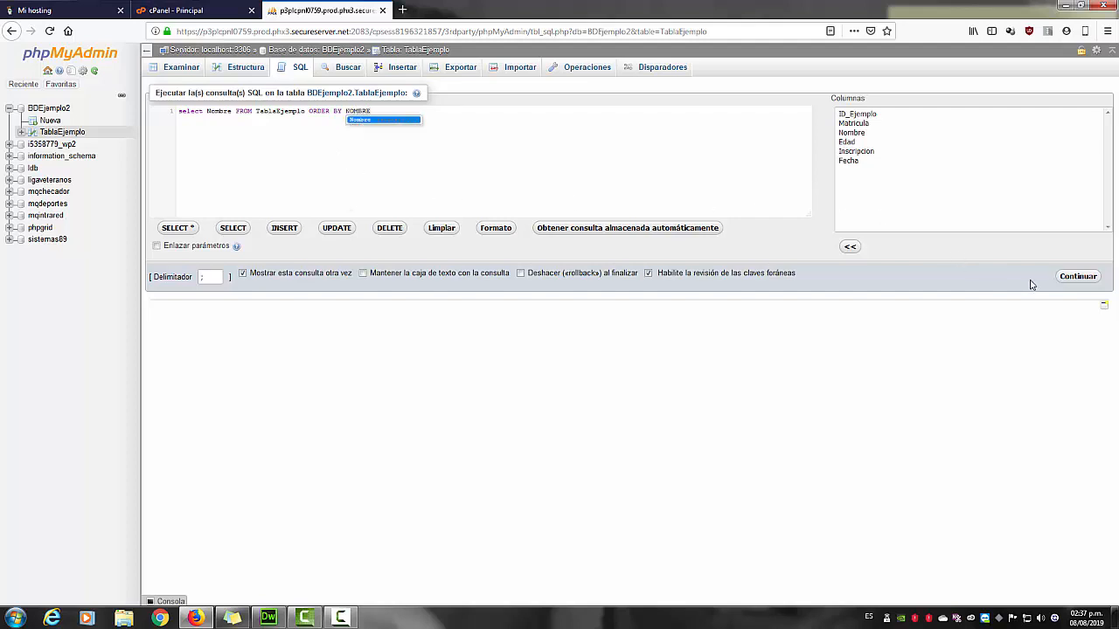
{"action": "left_click", "coordinate": [1062, 279]}
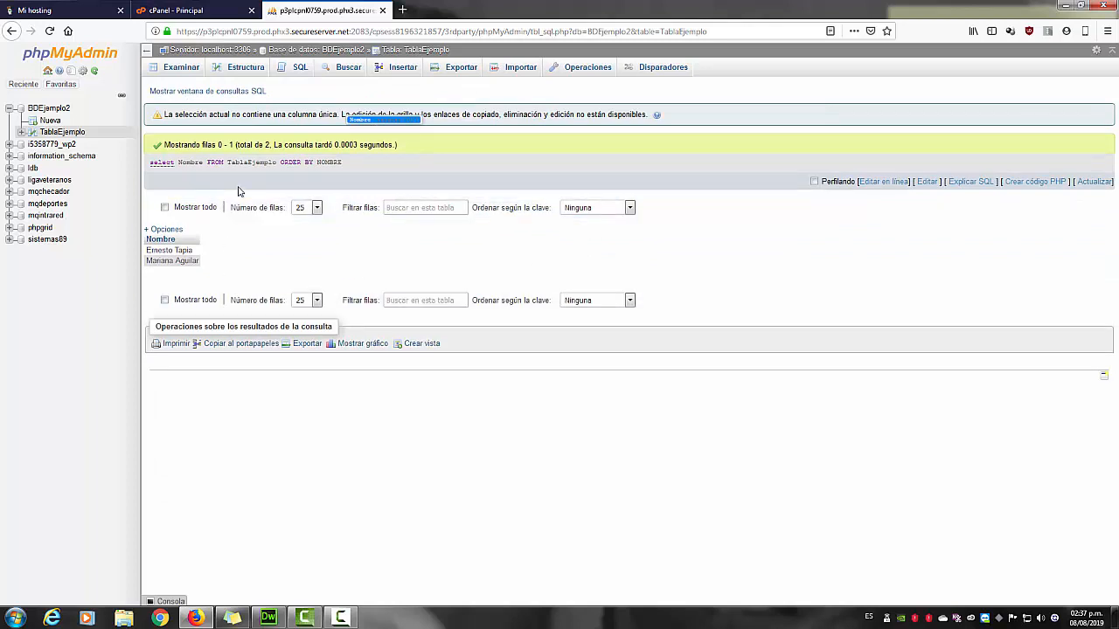
{"action": "left_click", "coordinate": [329, 114]}
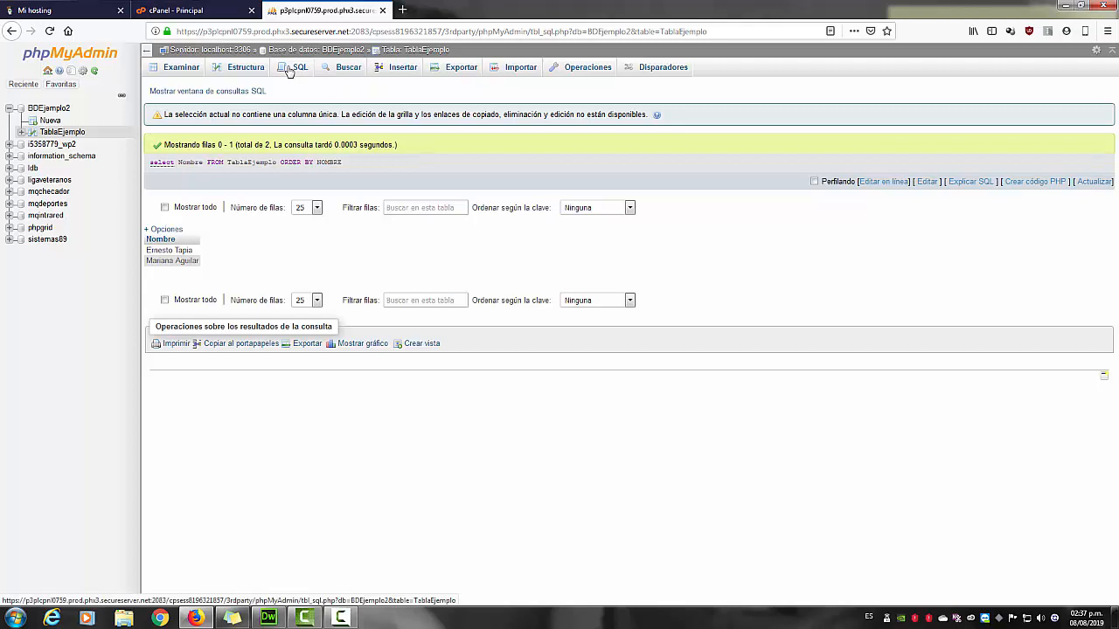
{"action": "left_click", "coordinate": [288, 71]}
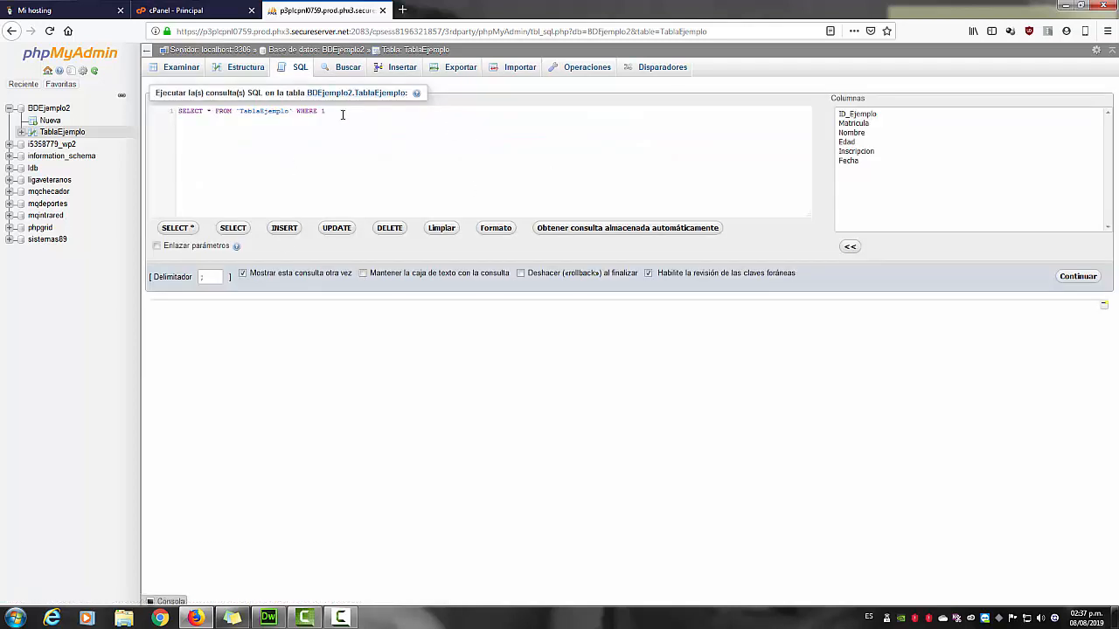
{"action": "left_click_drag", "start_coordinate": [179, 111], "coordinate": [193, 117]}
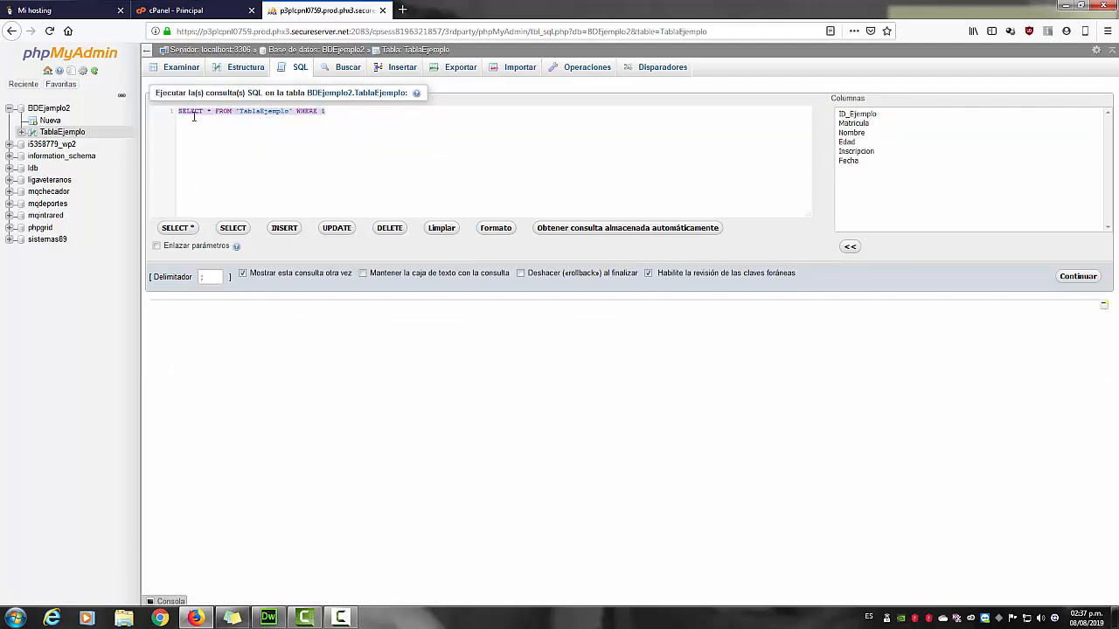
{"action": "key", "text": "Right"}
{"action": "key", "text": "ctrl+shift+Left"}
{"action": "key", "text": "ctrl+shift+Left"}
{"action": "key", "text": "ctrl+shift+Left"}
{"action": "key", "text": "ctrl+shift+Left"}
{"action": "key", "text": "ctrl+shift+Left"}
{"action": "key", "text": "ctrl+shift+Left"}
{"action": "key", "text": "ctrl+shift+Left"}
{"action": "type", "text": "Nombre FROM"}
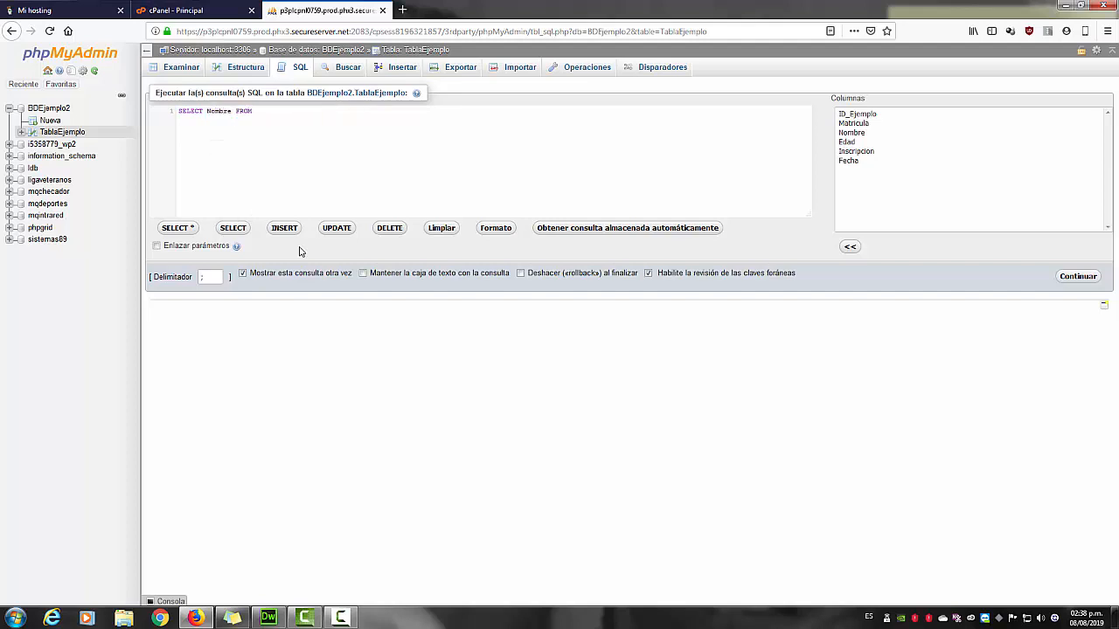
{"action": "type", "text": " Tab"}
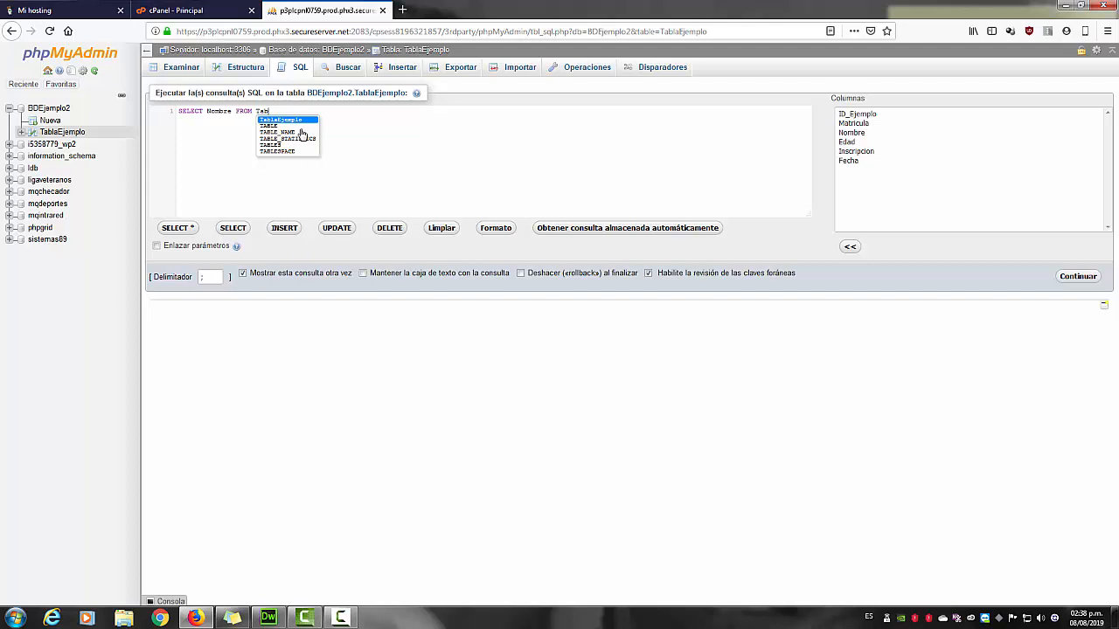
{"action": "left_click", "coordinate": [298, 120]}
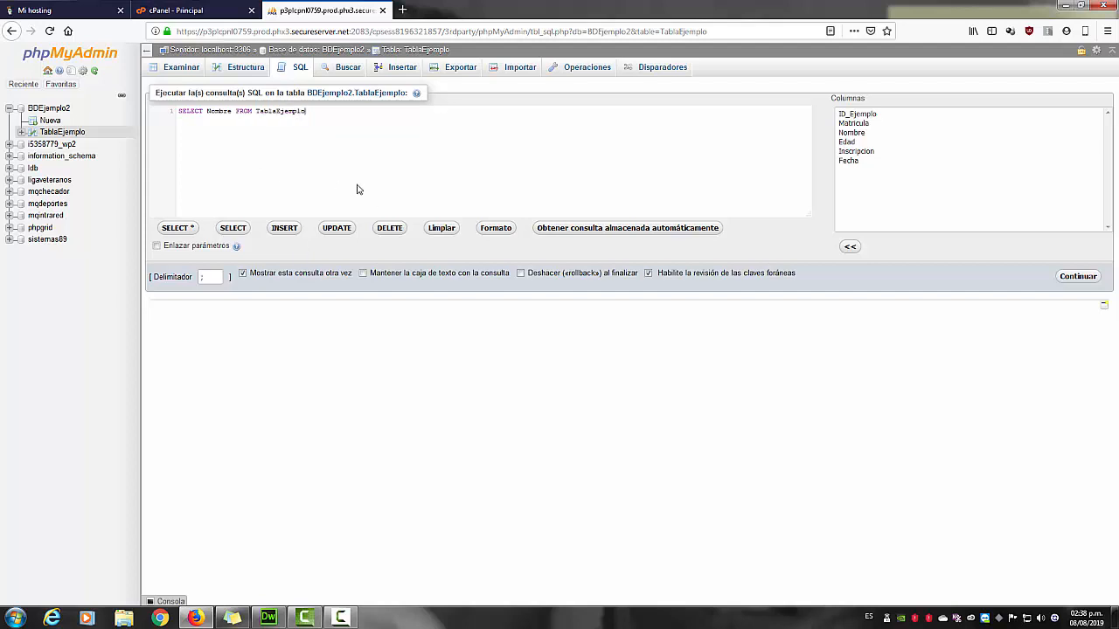
{"action": "type", "text": "ORDER NOMBRE"}
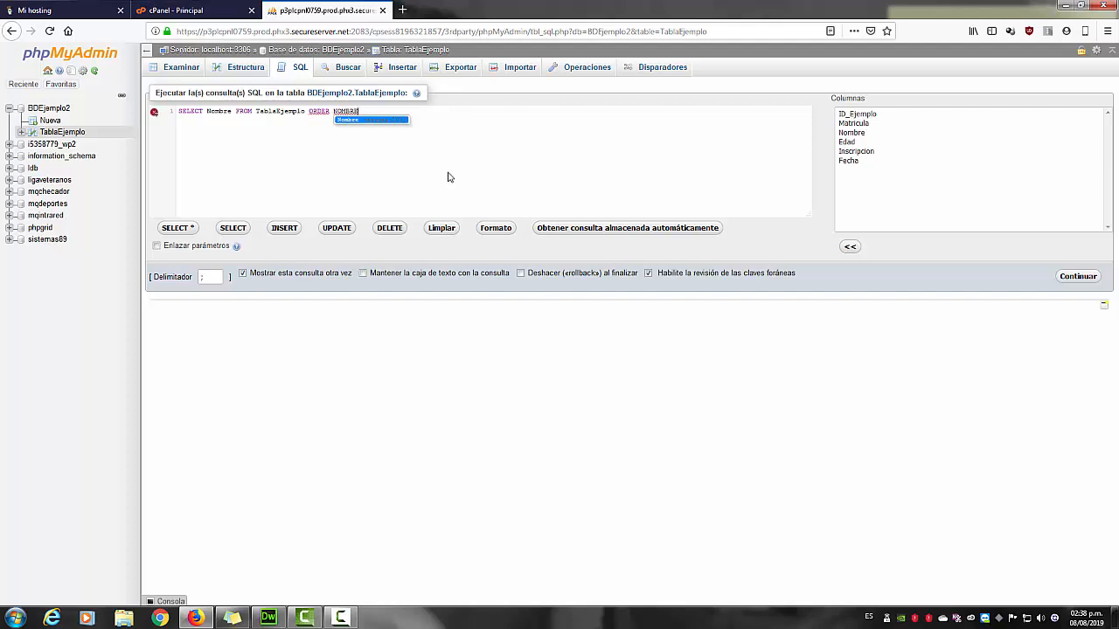
{"action": "left_click", "coordinate": [333, 112]}
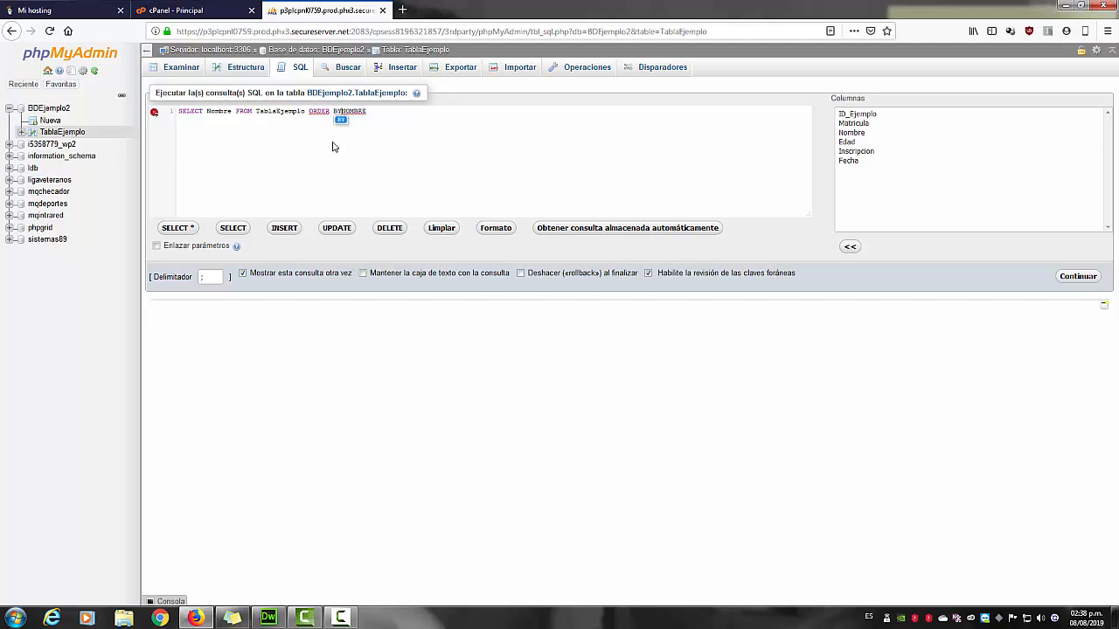
{"action": "type", "text": "BY"}
{"action": "left_click", "coordinate": [1071, 277]}
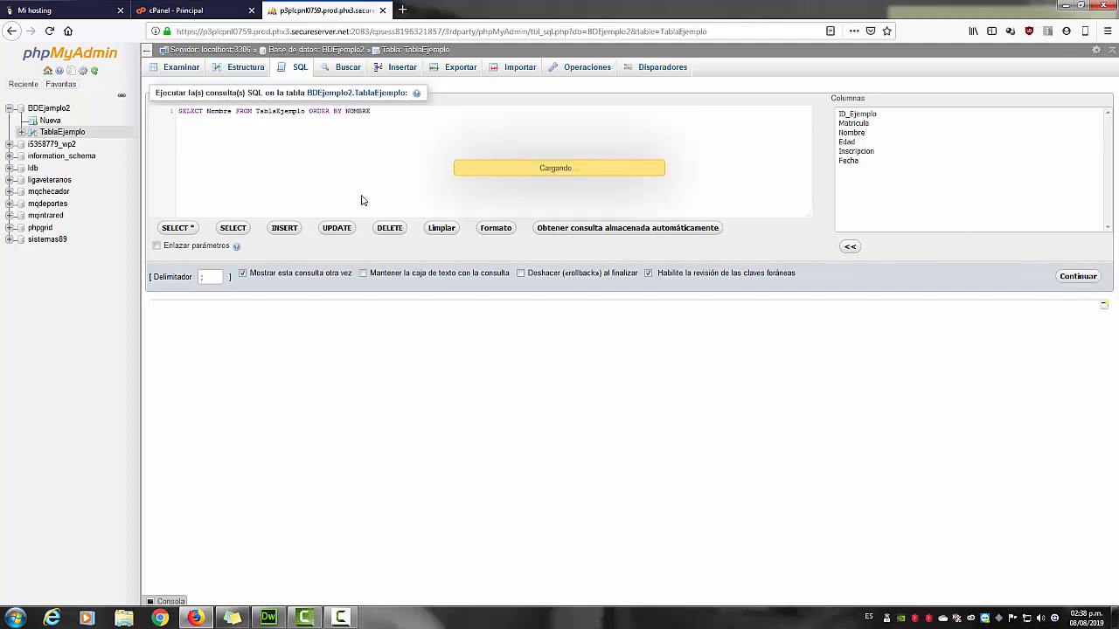